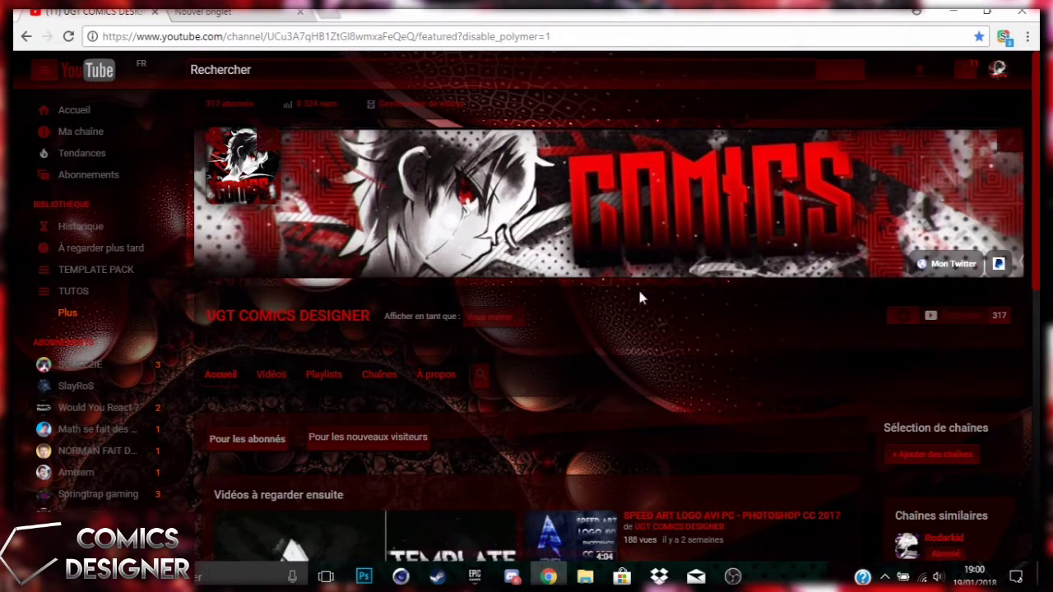
scroll(607, 469, "down", 3)
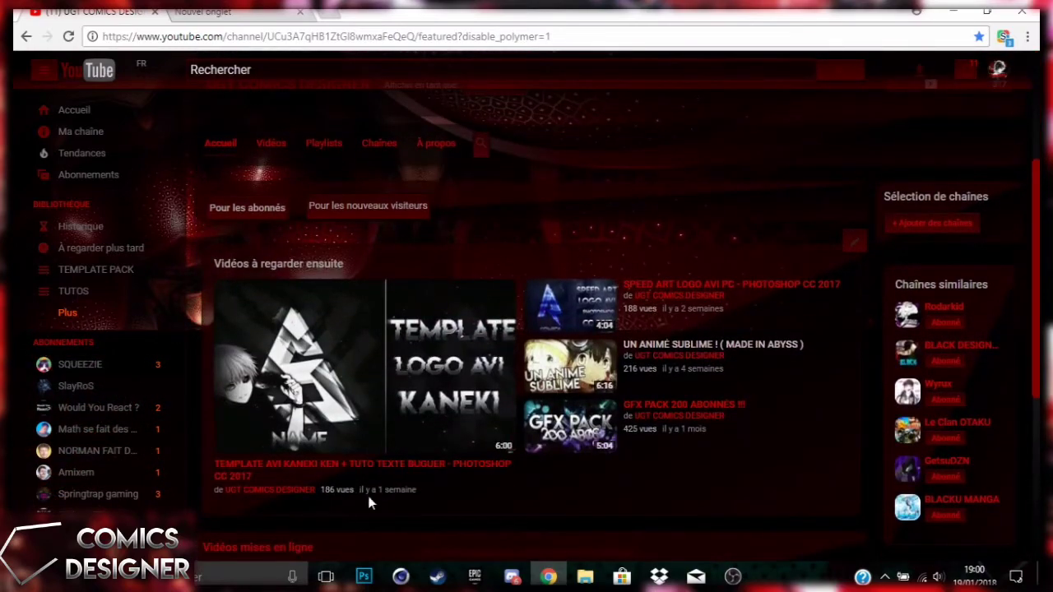
scroll(652, 296, "up", 3)
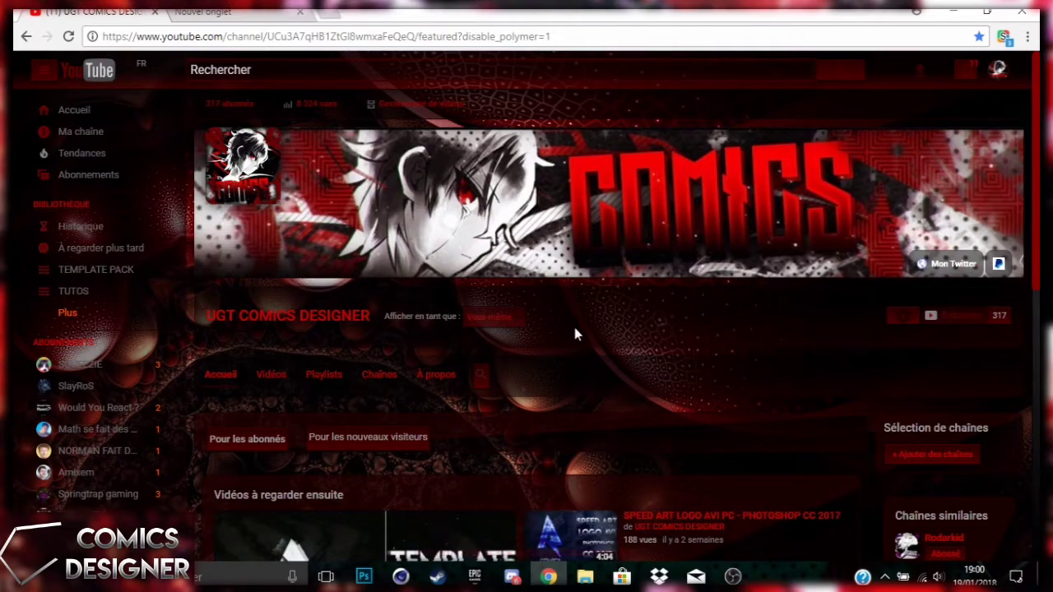
scroll(576, 329, "down", 2)
scroll(562, 368, "up", 3)
left_click(363, 576)
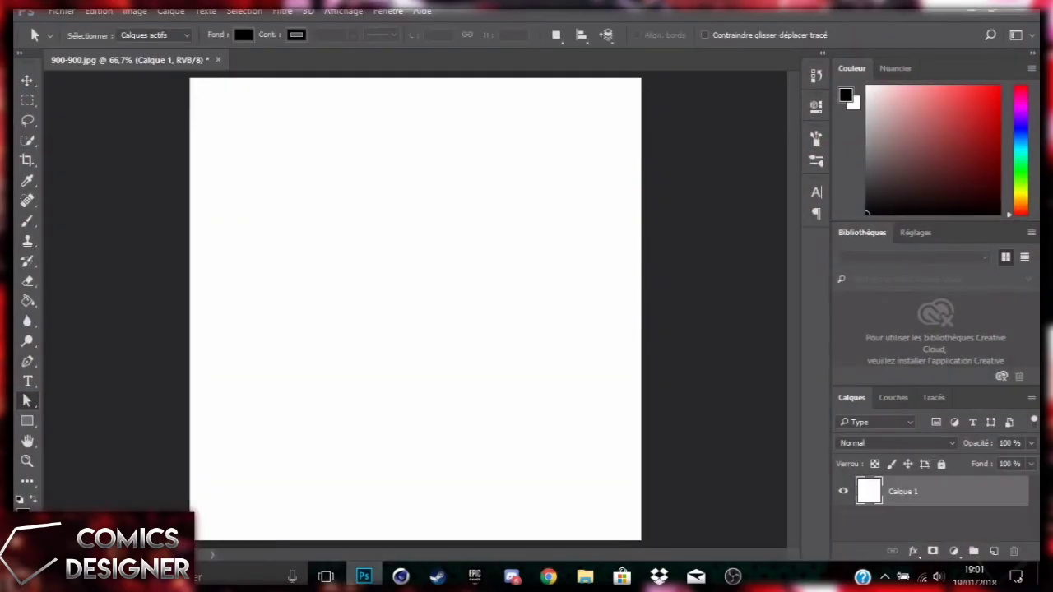
left_click(401, 576)
left_click(401, 576)
left_click(363, 576)
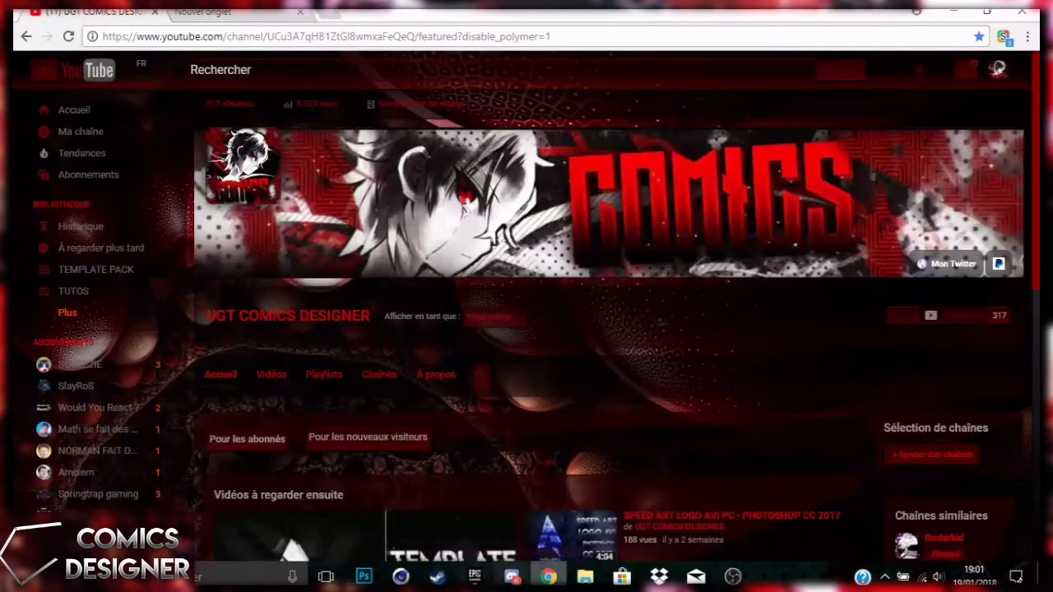
- Search Google Images for "Logotype GFX PNG" in the blank browser tab and preview the black diamond logo
left_click(236, 13)
left_click(479, 306)
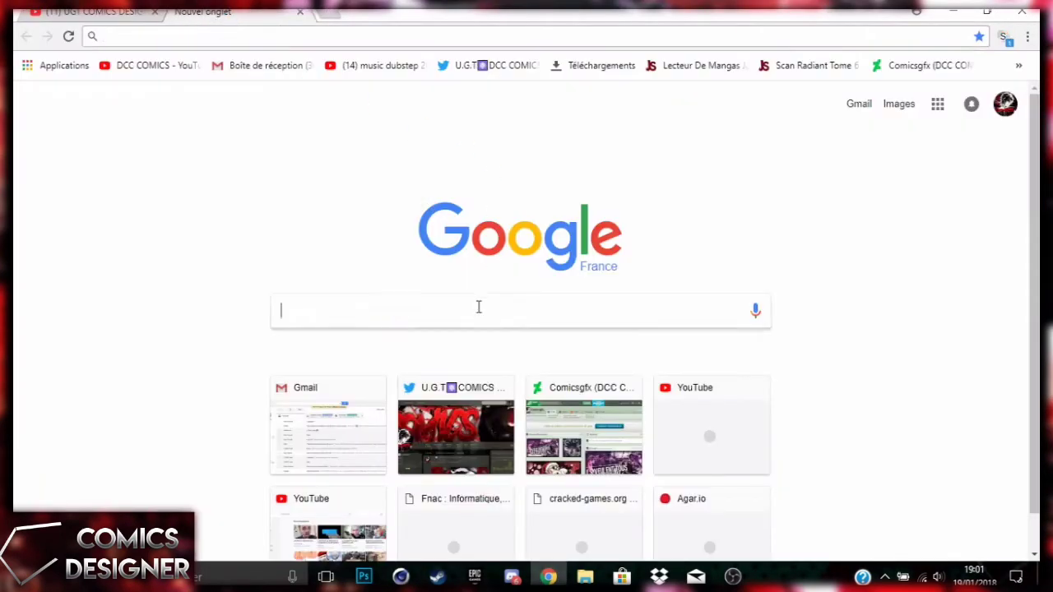
type("Logotype U")
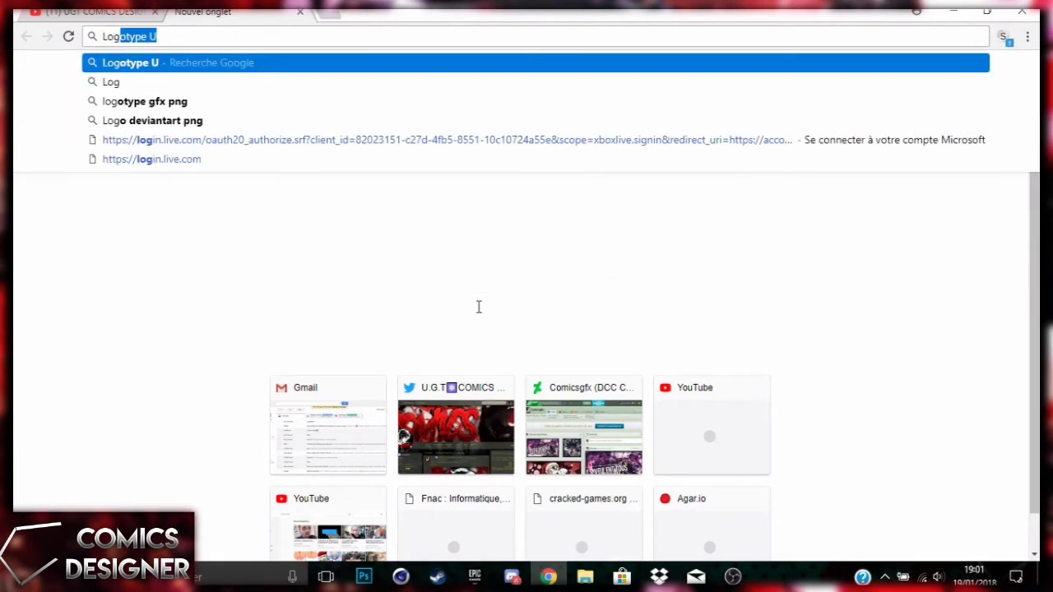
type("GfX")
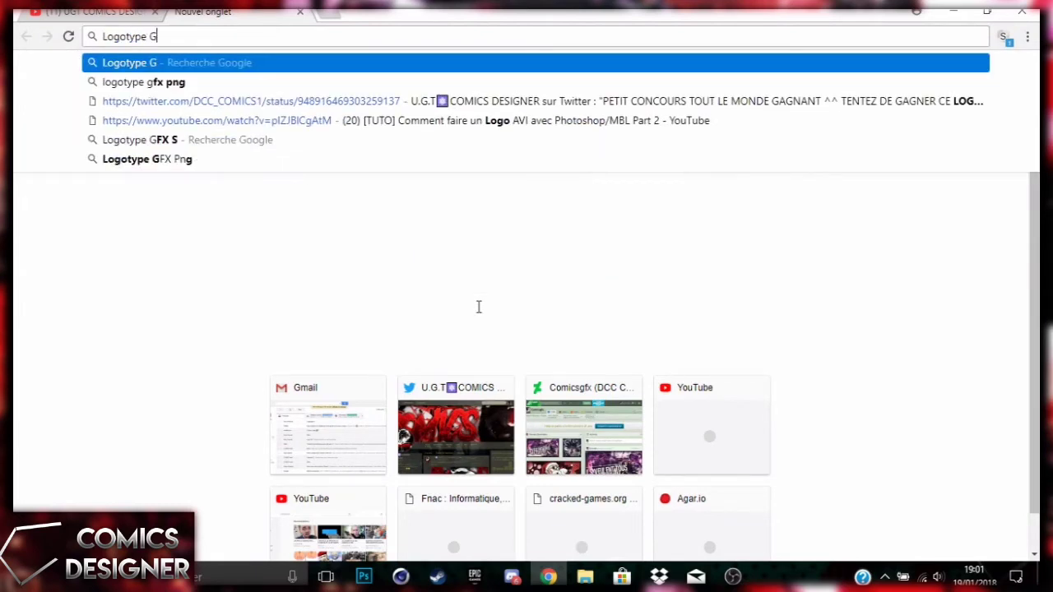
key("BackSpace")
key("BackSpace")
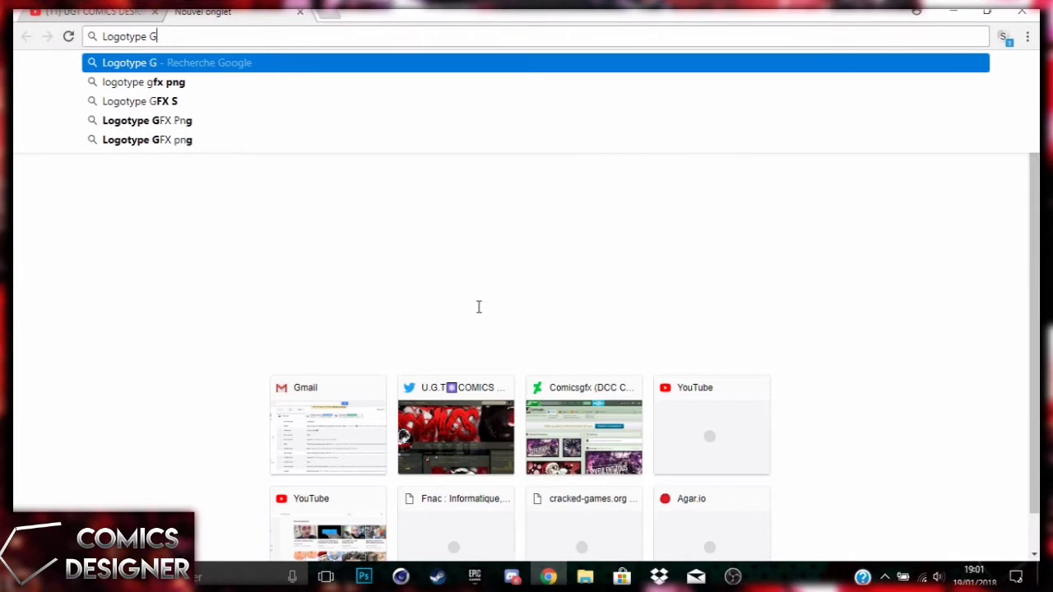
type("FX PNG")
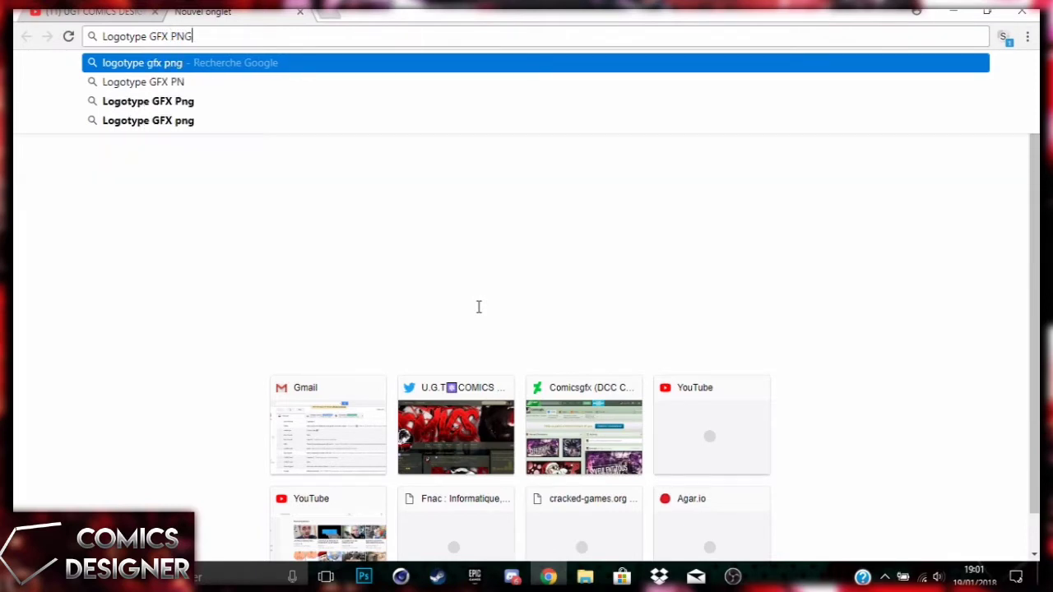
key("Return")
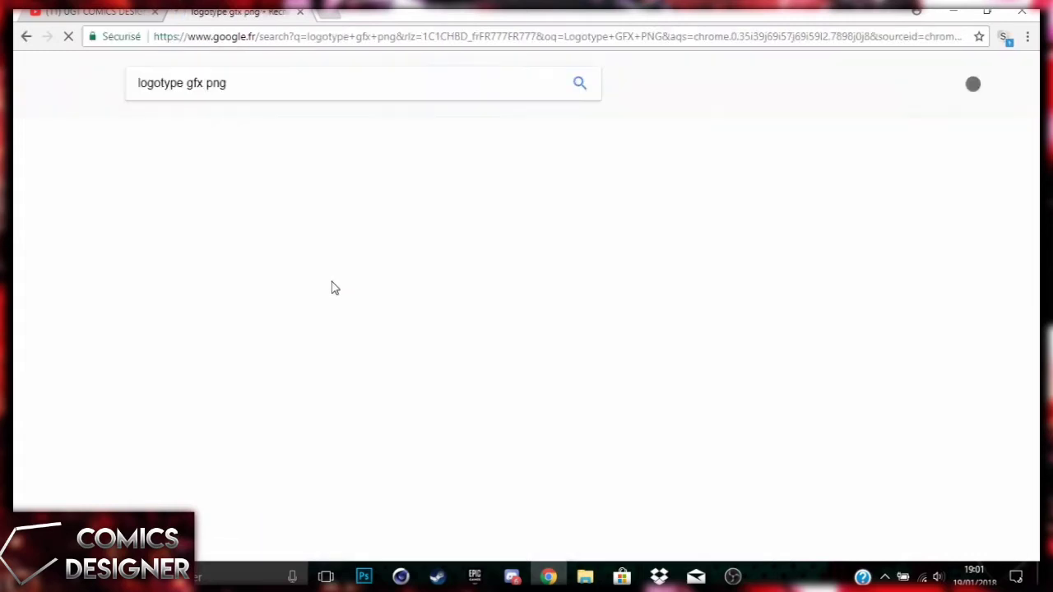
left_click(191, 135)
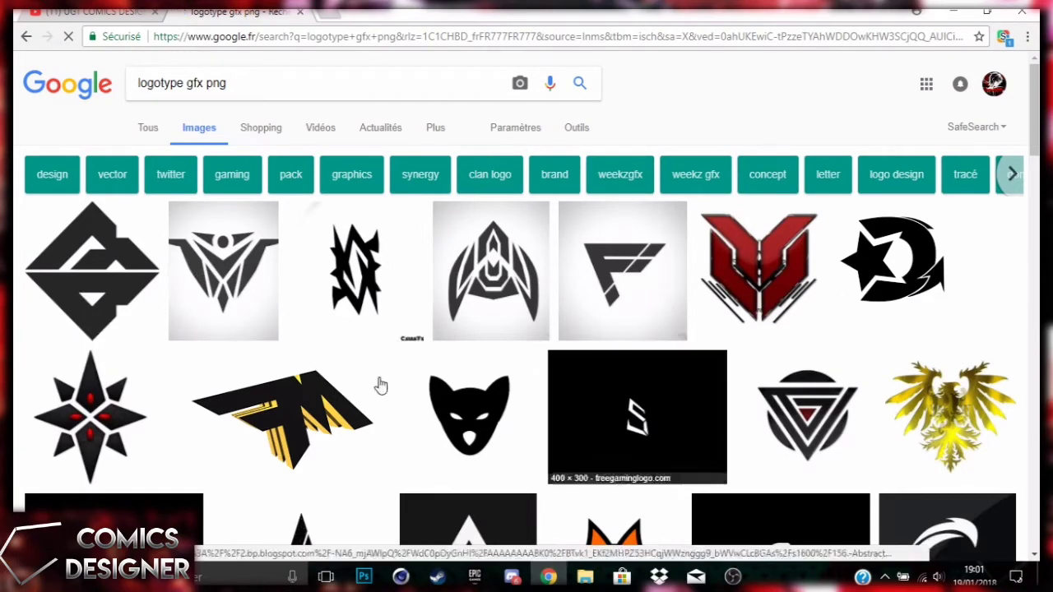
left_click(92, 271)
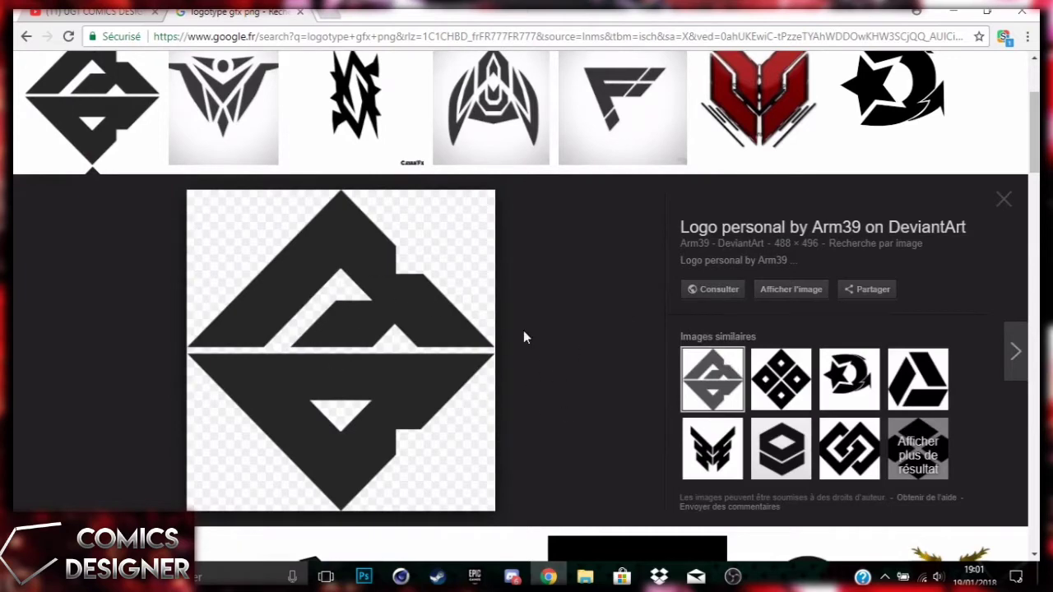
scroll(524, 337, "up", 3)
- Filter the image results by the Transparent colour option and switch back to Photoshop
left_click(576, 129)
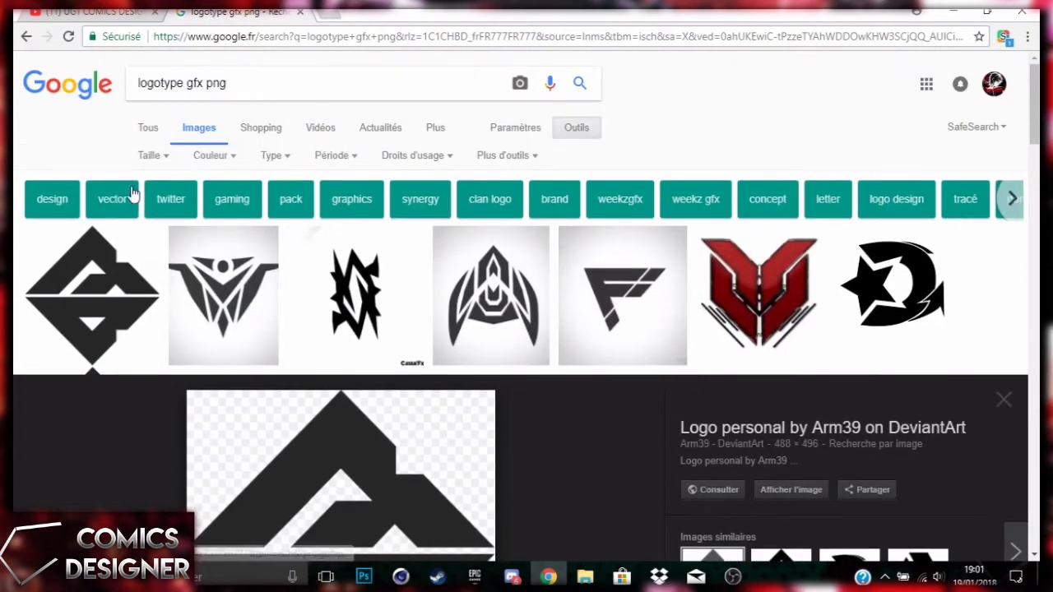
left_click(214, 155)
left_click(224, 246)
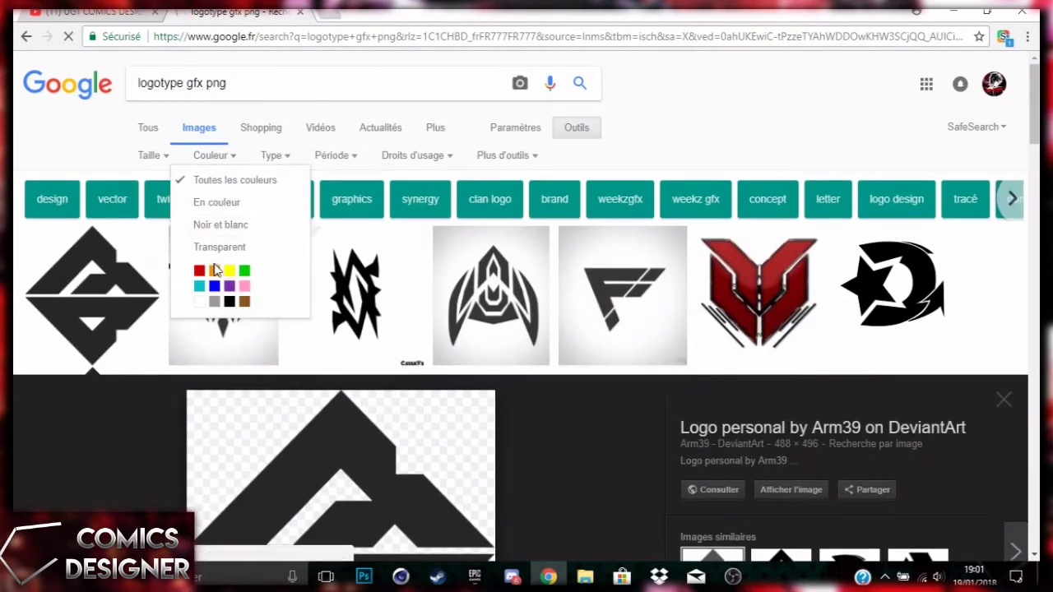
left_click(215, 246)
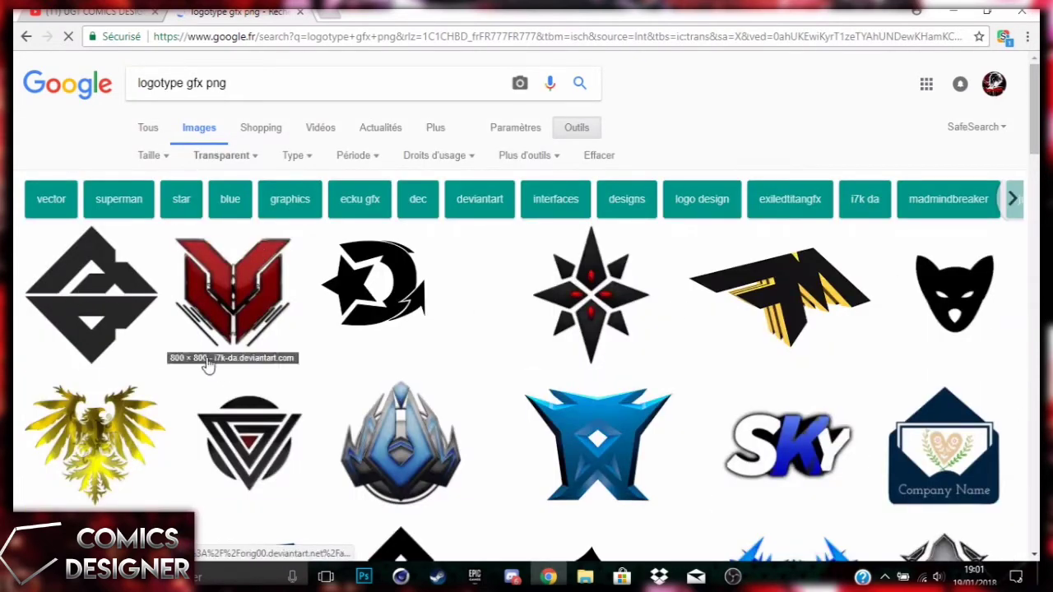
scroll(208, 366, "down", 3)
scroll(478, 411, "up", 3)
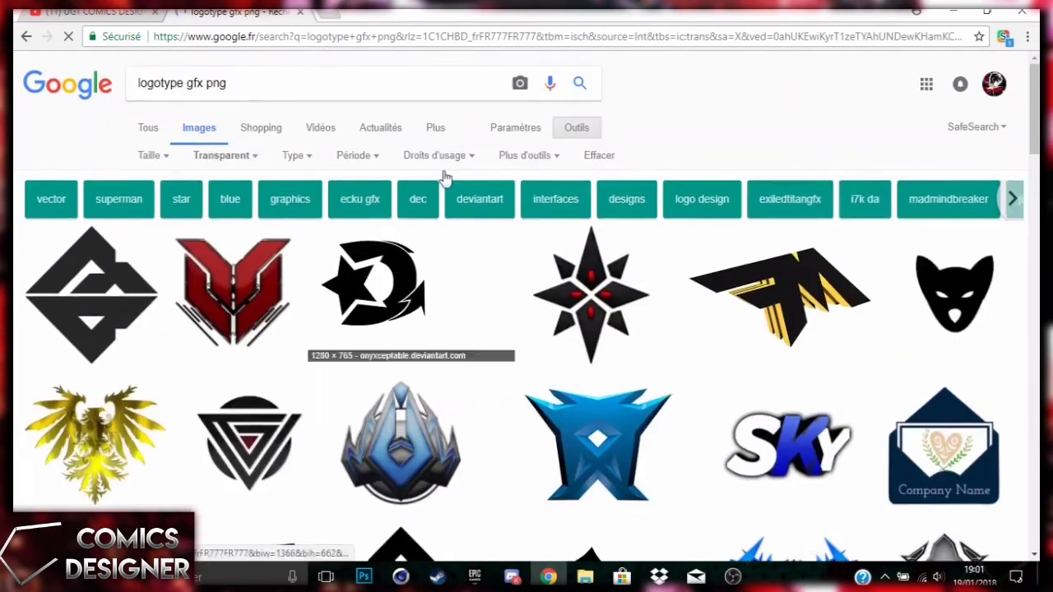
left_click(953, 11)
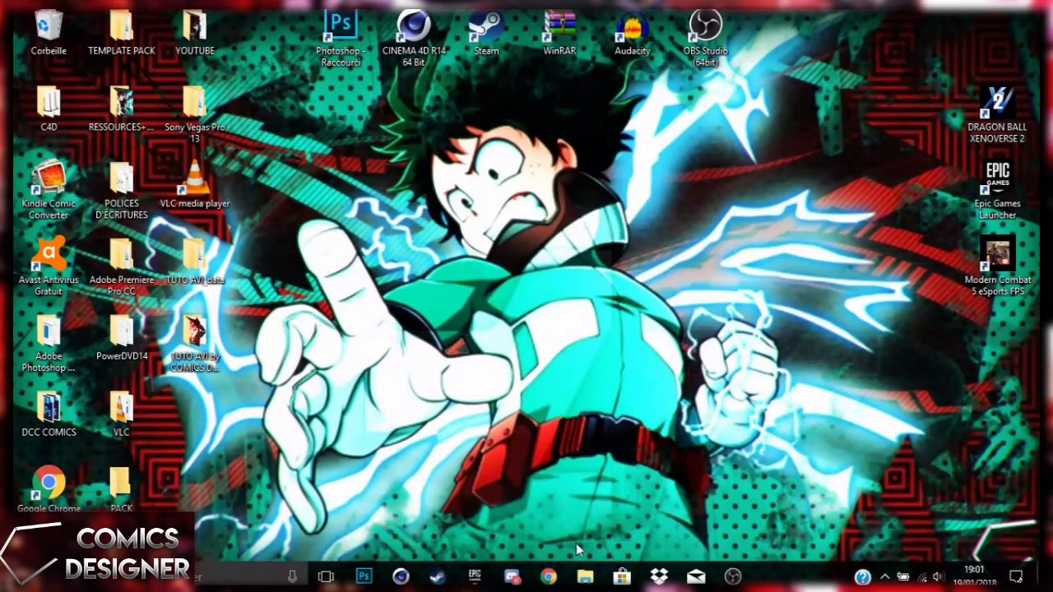
left_click(366, 576)
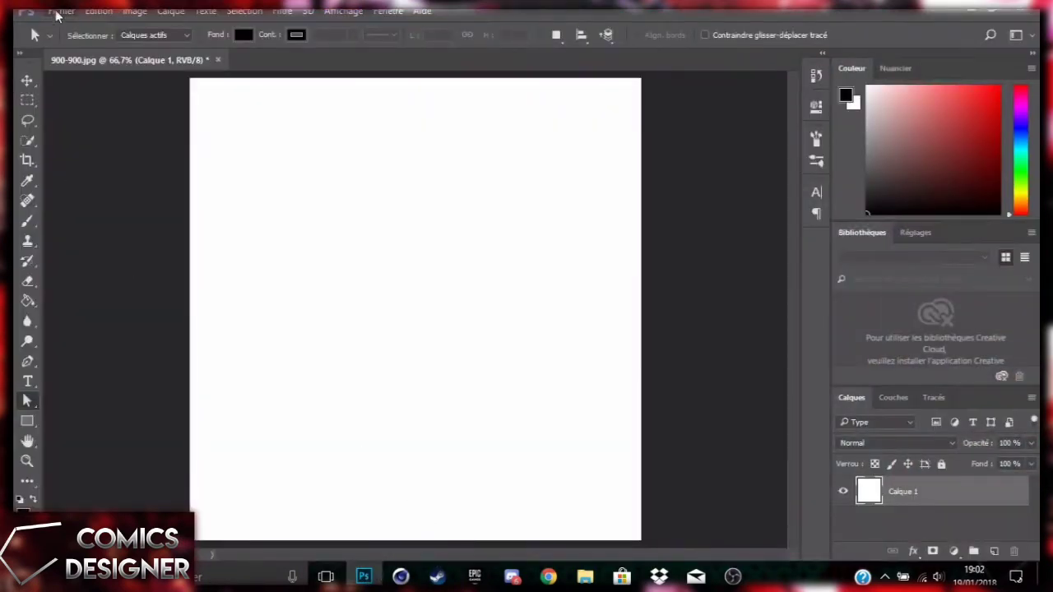
left_click(61, 11)
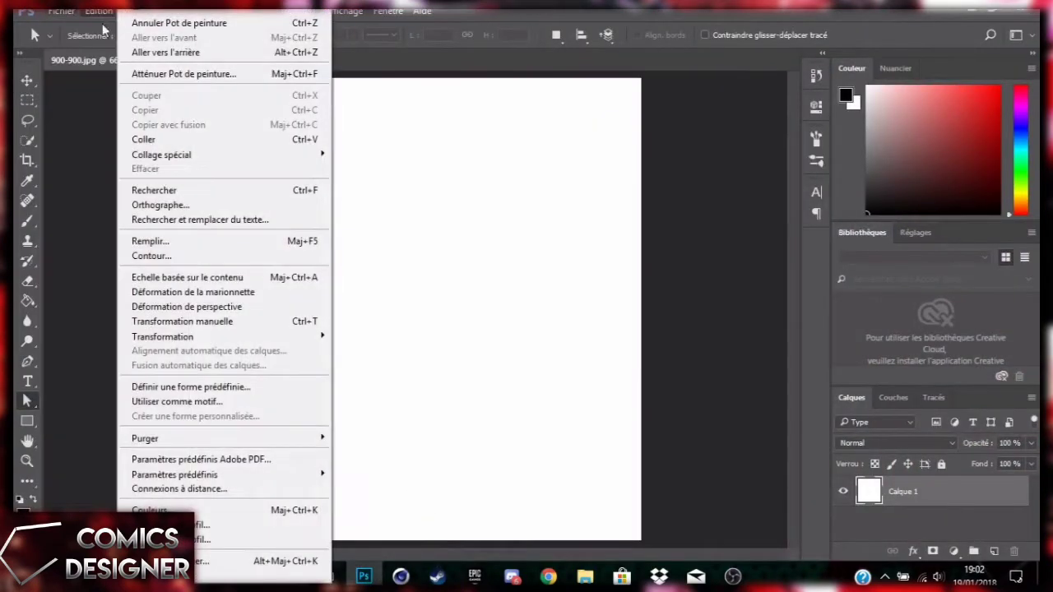
left_click(82, 30)
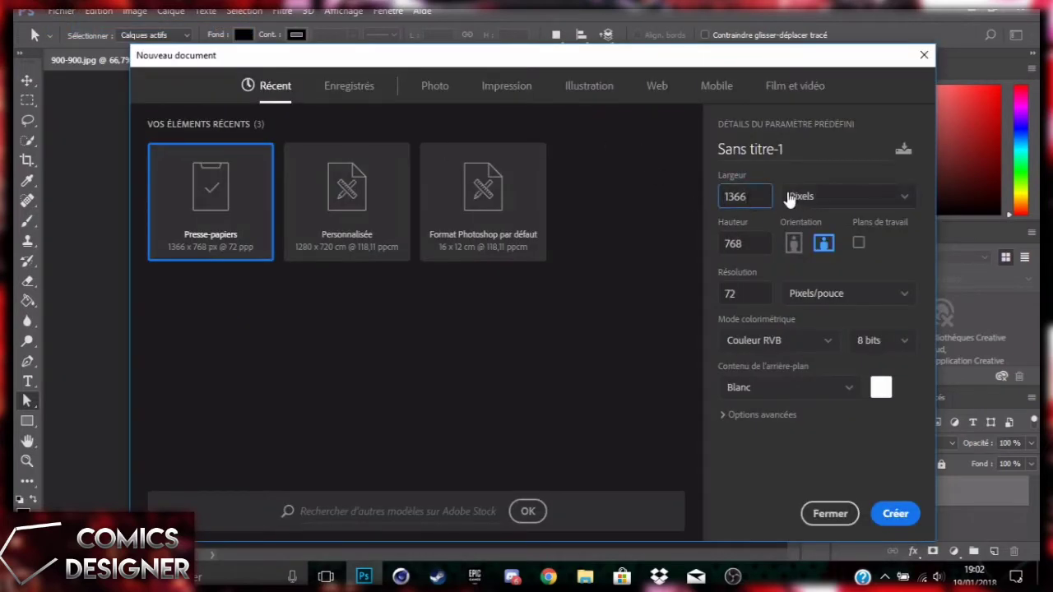
double_click(755, 196)
key("BackSpace")
type("900")
key("Tab")
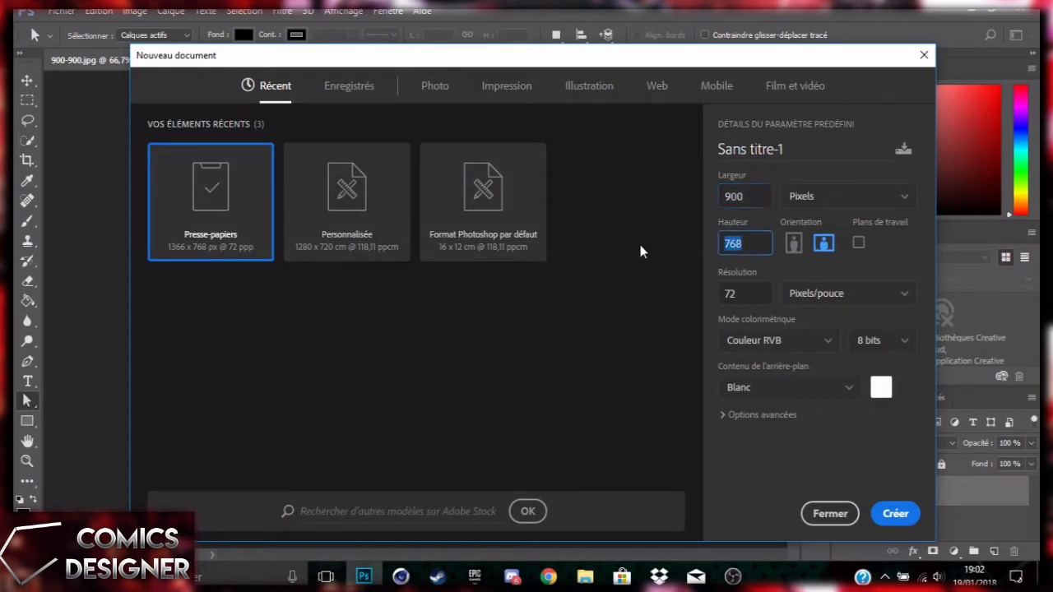
key("BackSpace")
left_click(923, 55)
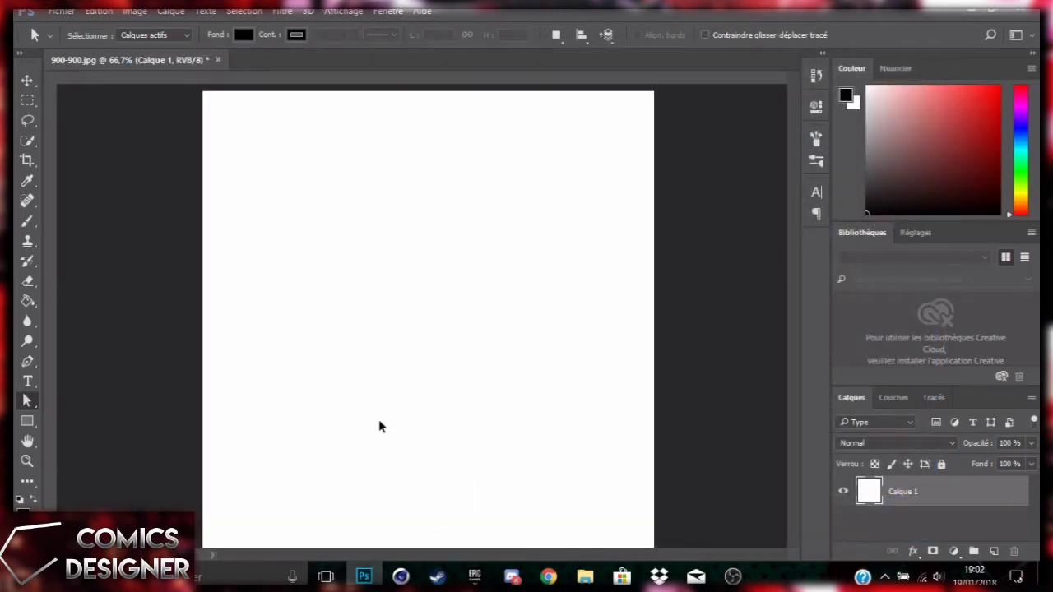
- Show the rulers, place a horizontal and a vertical guide through the canvas centre, and hide the rulers
key("ctrl+r")
left_click_drag(433, 80, 421, 315)
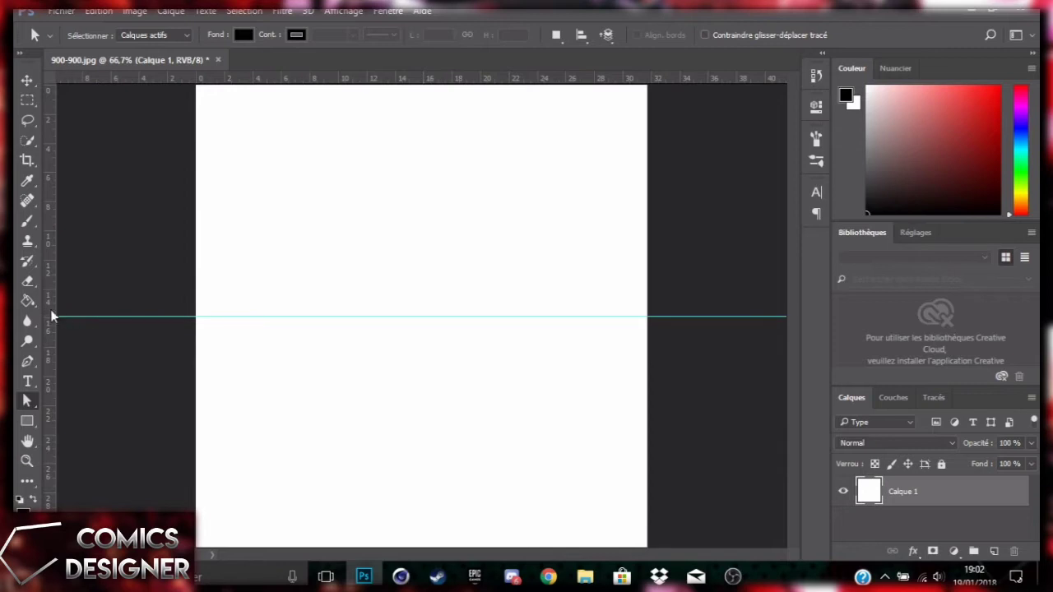
left_click_drag(51, 316, 422, 246)
key("ctrl+r")
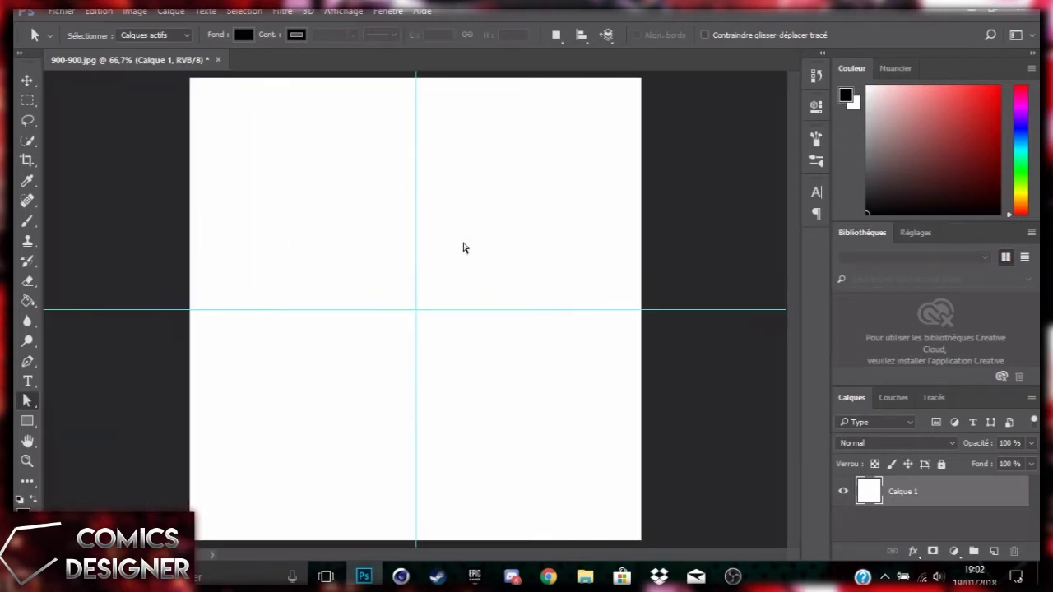
key("ctrl+r")
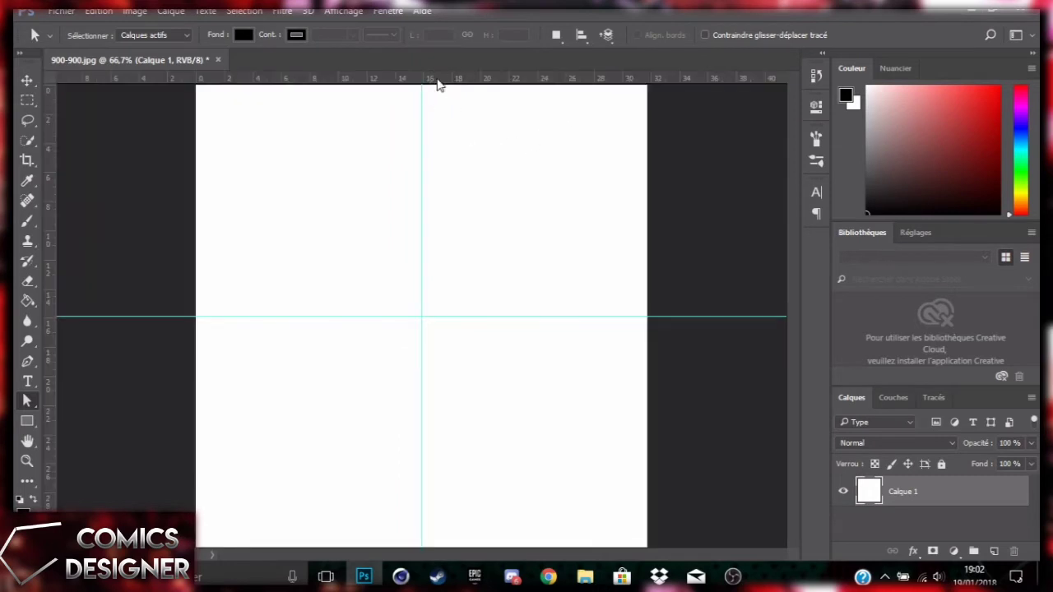
key("ctrl+r")
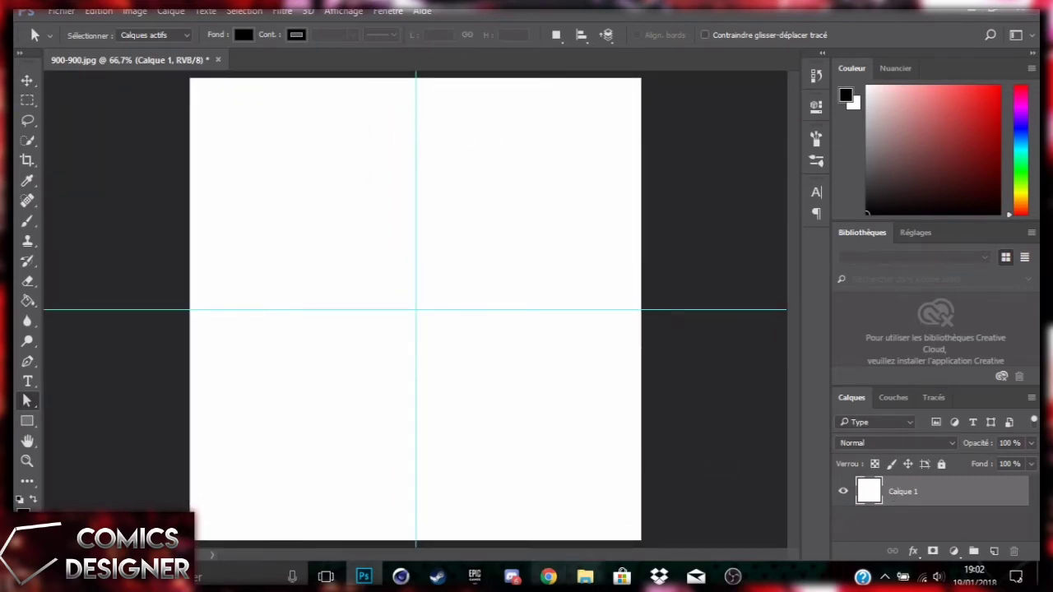
- Close the YOUTUBE folder window and look into the Fonts folder inside the TUTO AVI by COMICS DESIGNER folder
mouse_move(585, 575)
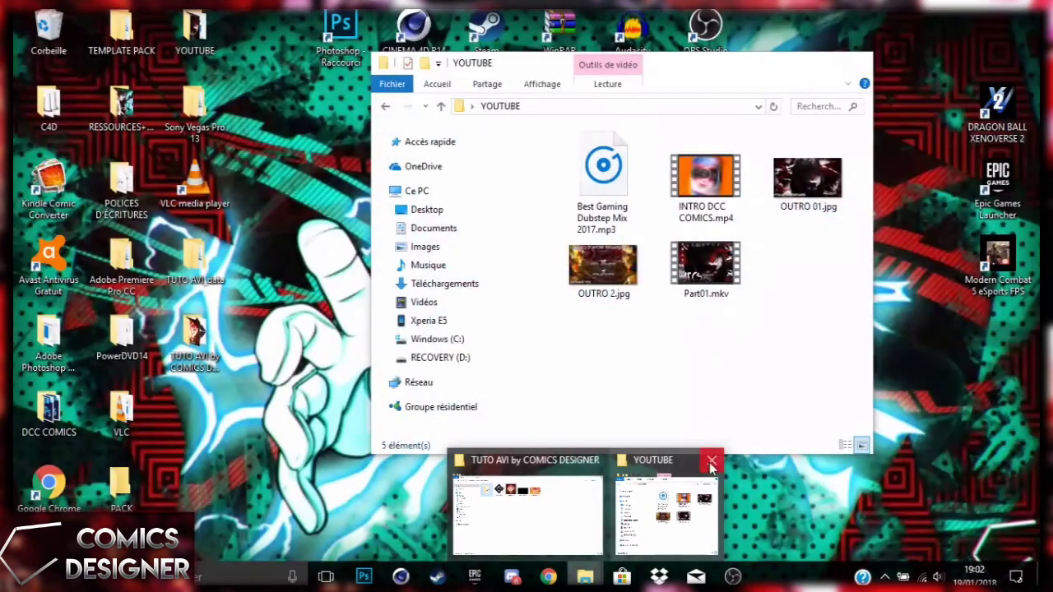
left_click(712, 460)
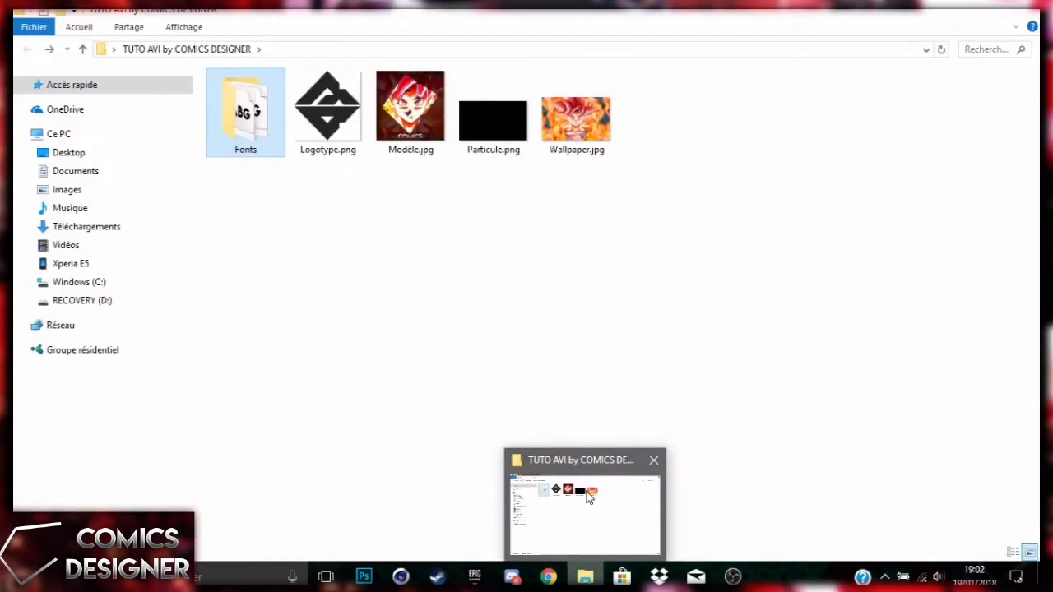
left_click(610, 500)
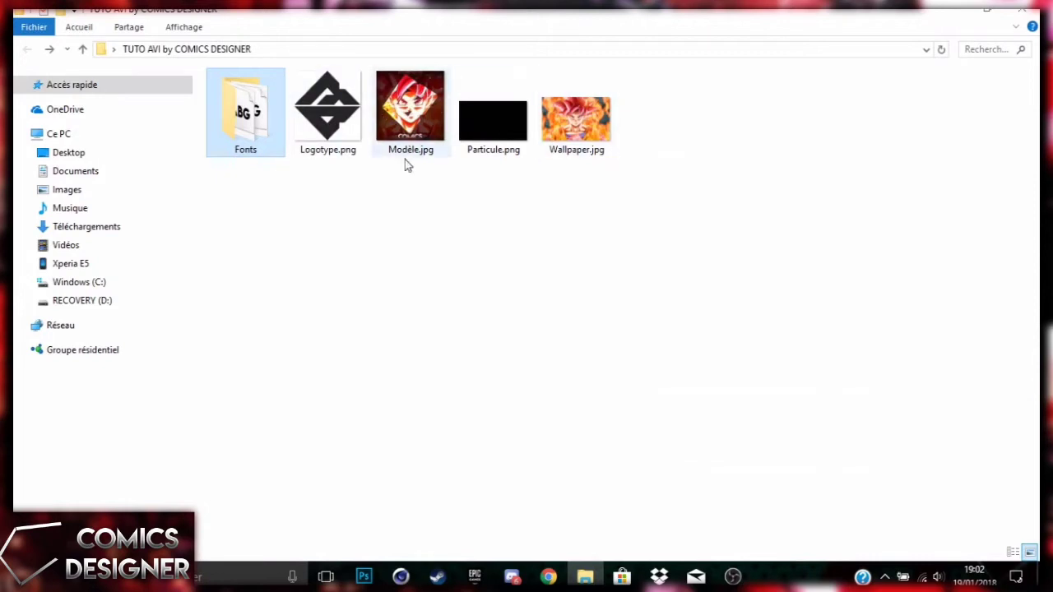
double_click(269, 140)
left_click(27, 48)
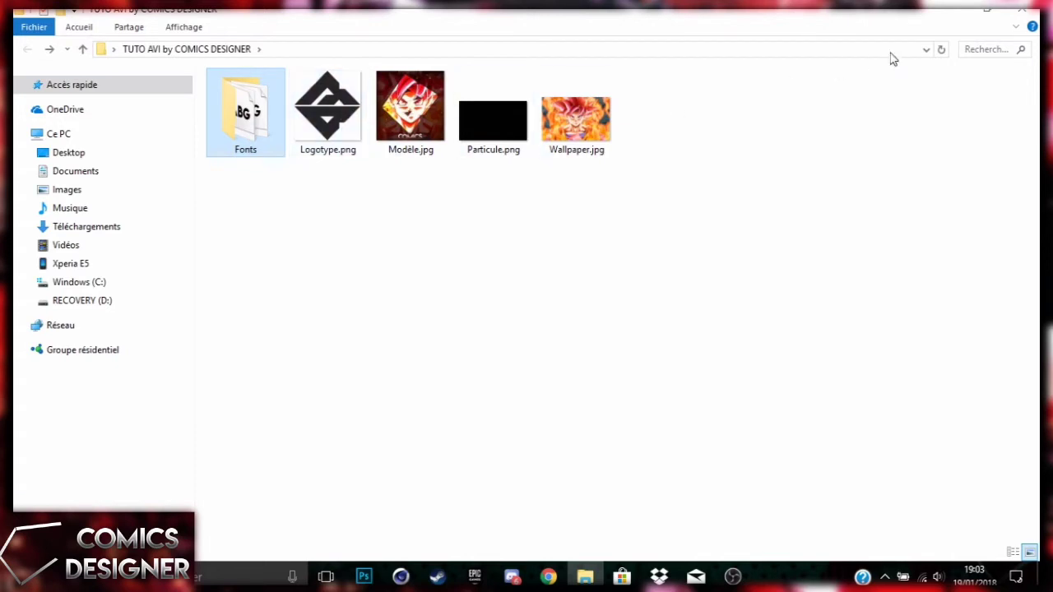
- Shrink the folder window and place Logotype.png from it into the 900-900.jpg document
left_click(986, 10)
left_click_drag(691, 48, 895, 39)
left_click(890, 136)
left_click_drag(450, 237, 407, 268)
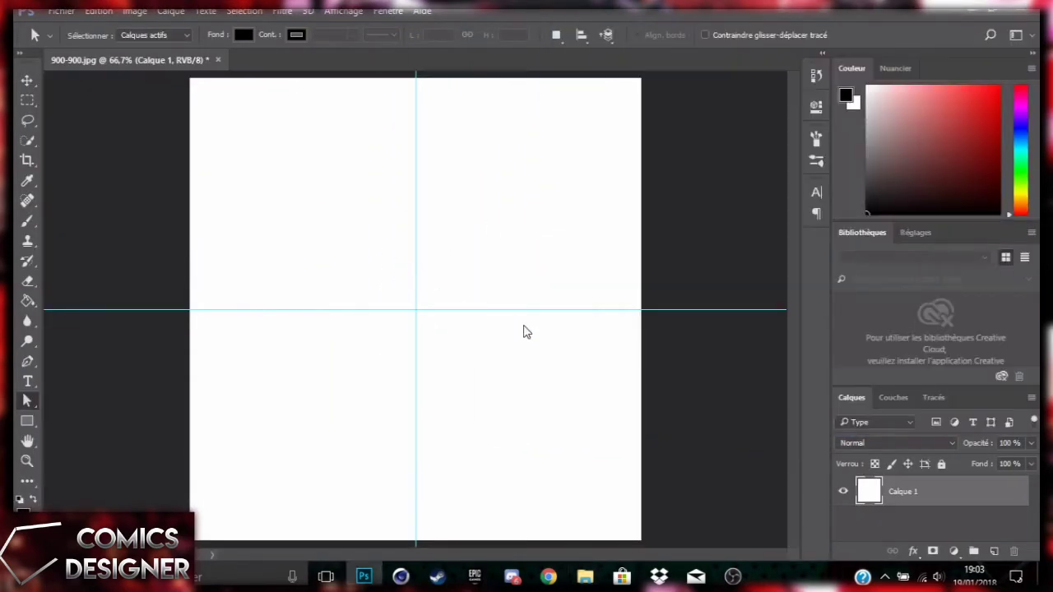
left_click_drag(526, 331, 524, 329)
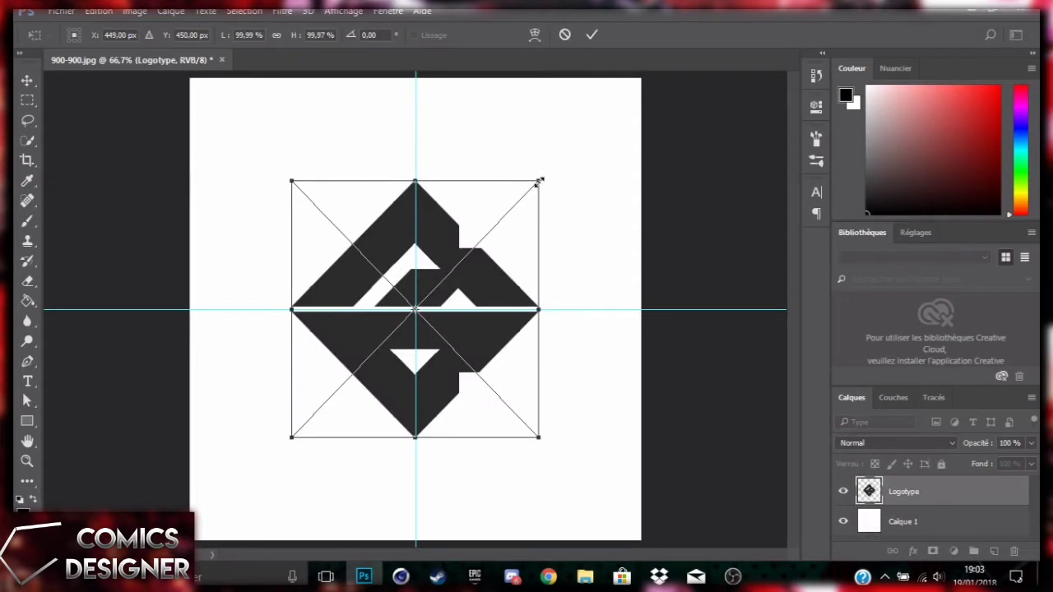
- Scale the placed logotype to about 132 %, centre it on the guide intersection, and apply the transformation
left_click_drag(540, 180, 614, 102)
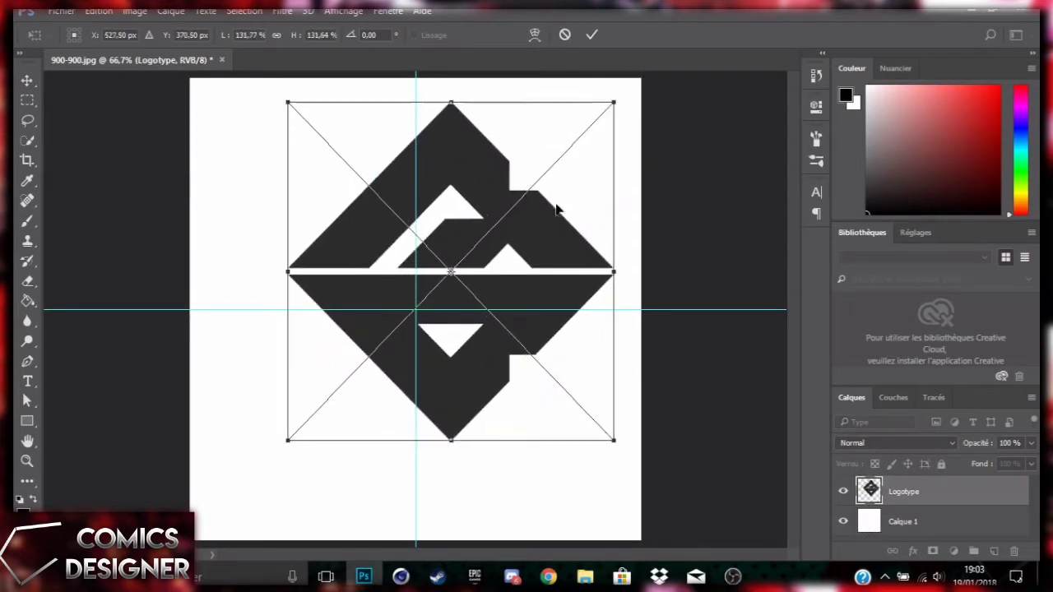
mouse_move(557, 210)
left_mouse_down()
mouse_move(543, 228)
mouse_move(555, 228)
left_mouse_up()
key("a")
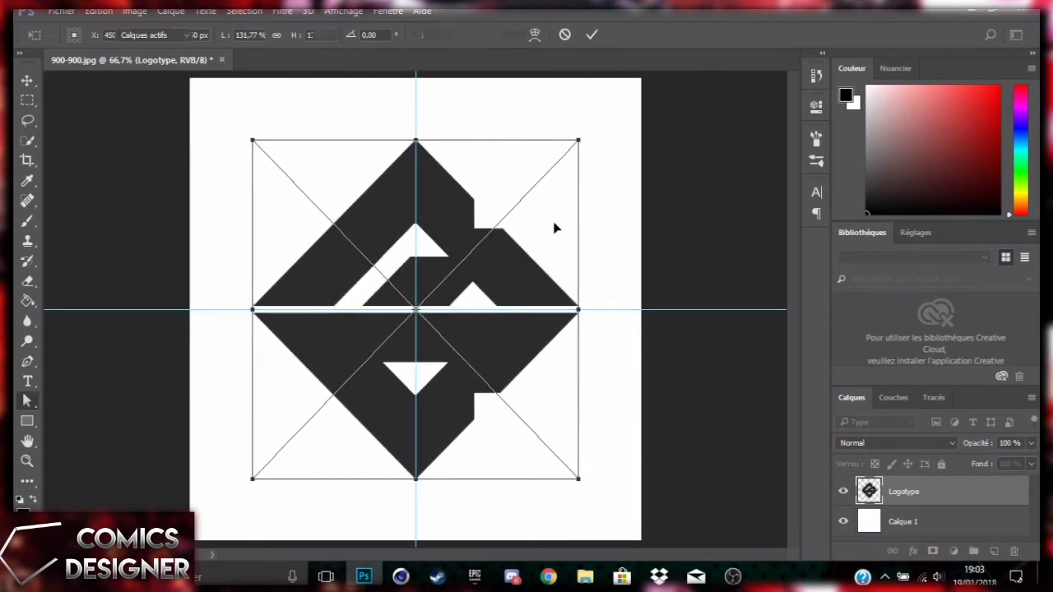
key("Return")
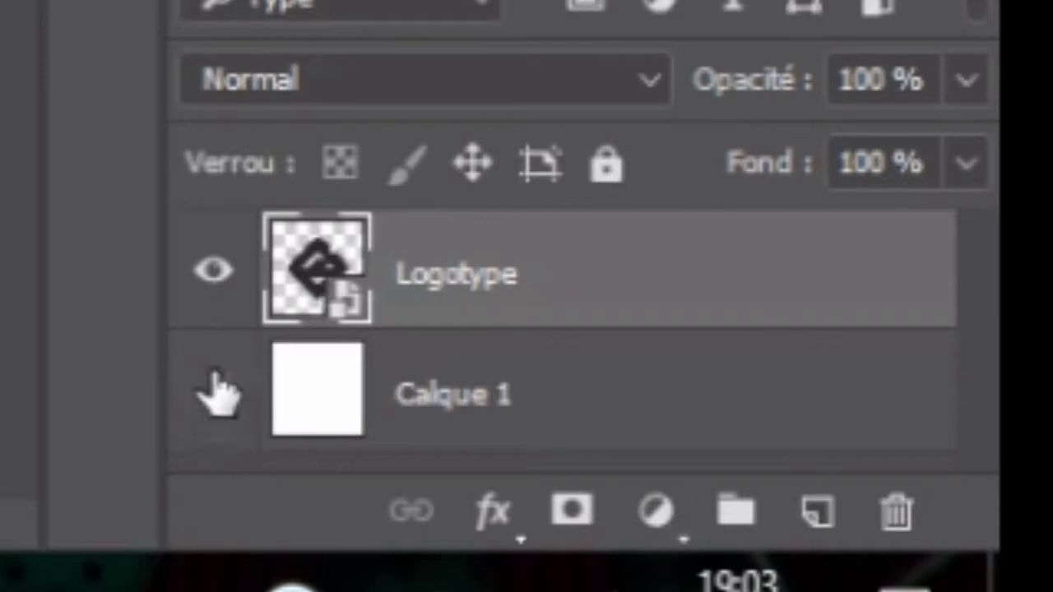
- Hide the Calque 1 layer and load the Logotype layer's transparency as a new selection
left_click(214, 388)
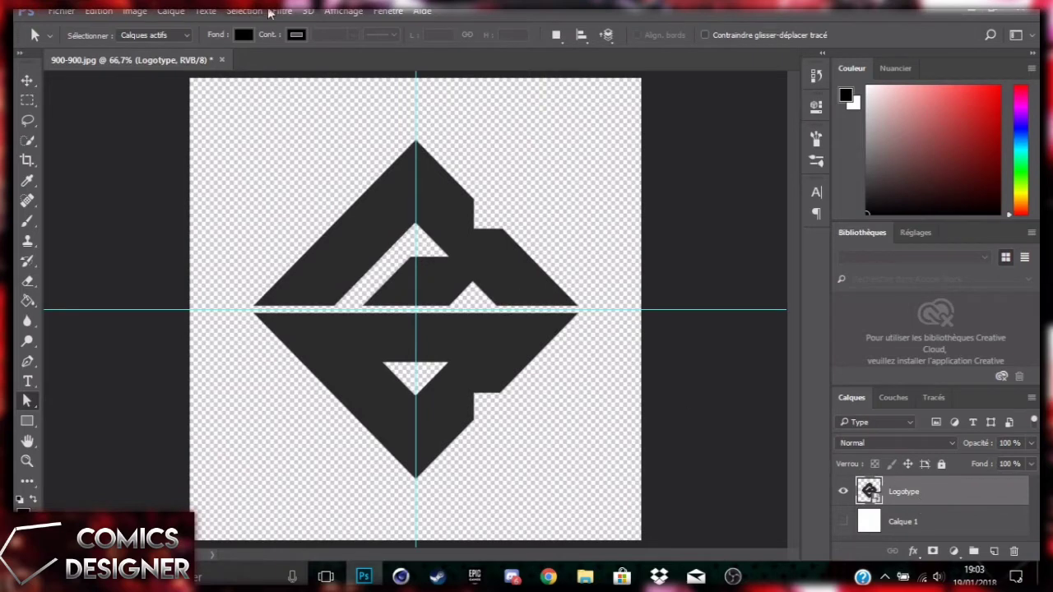
left_click(260, 11)
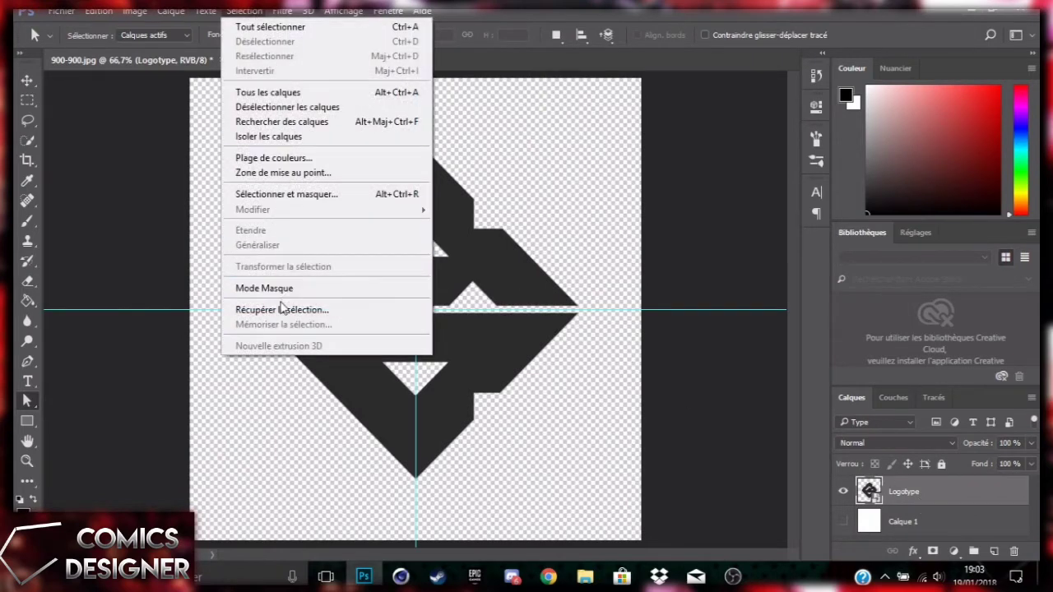
left_click(282, 312)
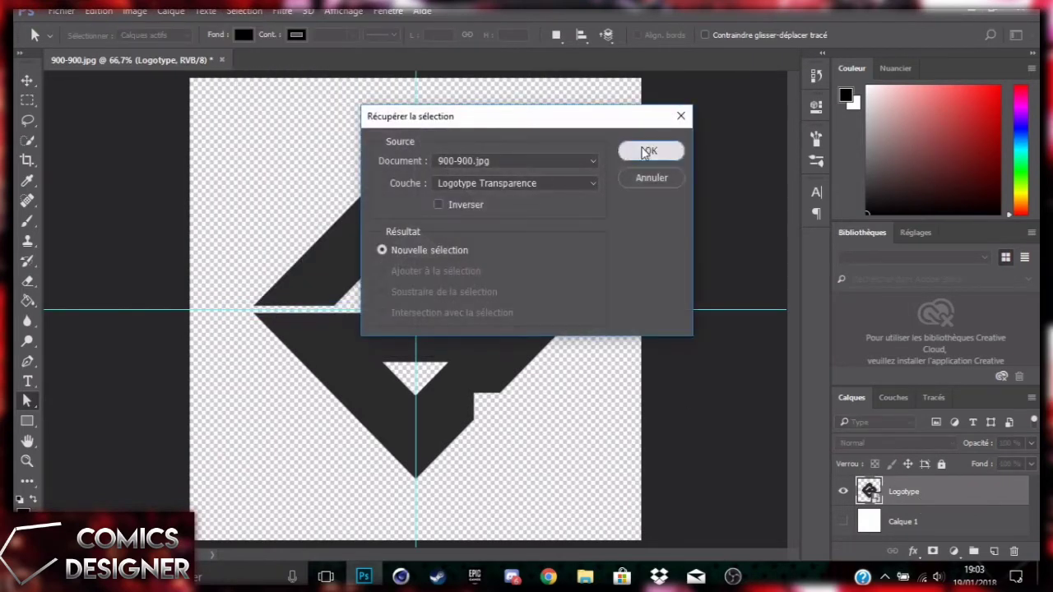
left_click(639, 149)
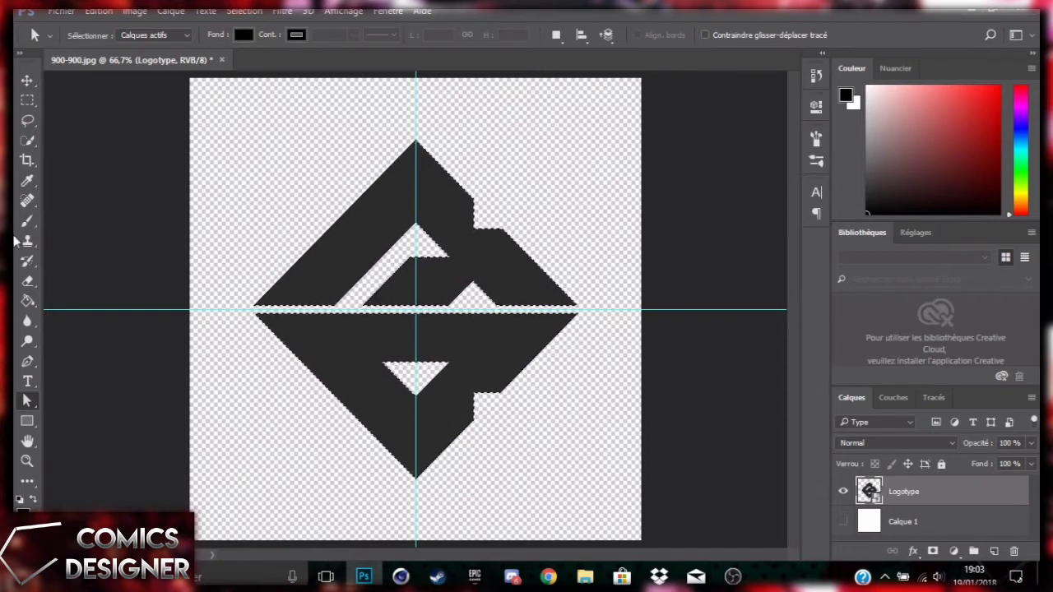
- Convert the logo selection into a work path with a tolerance of 2.0 pixels, using the rectangular marquee tool
left_click(27, 100)
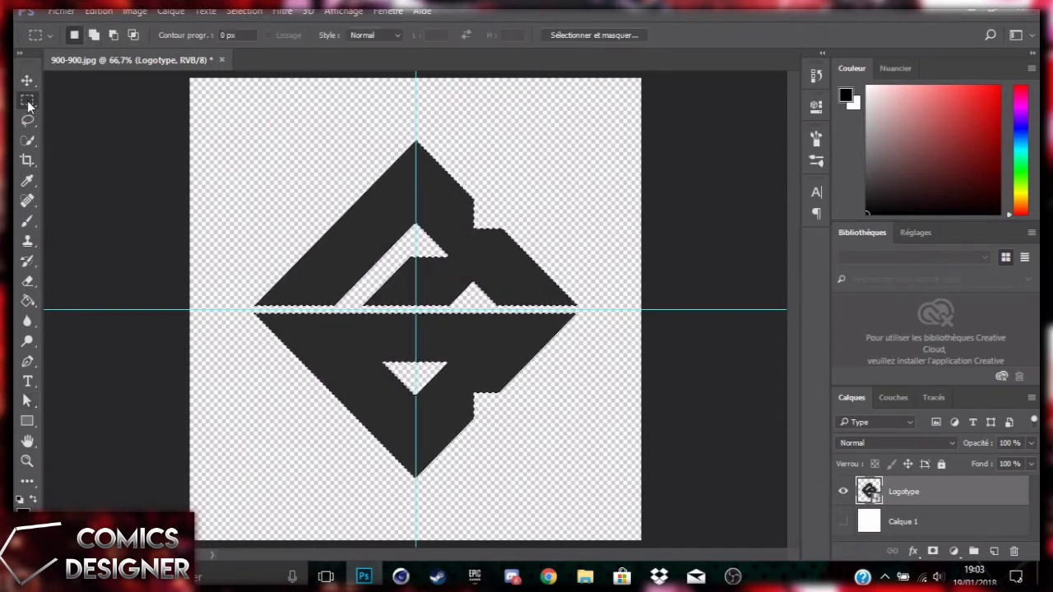
right_click(28, 102)
left_click(49, 104)
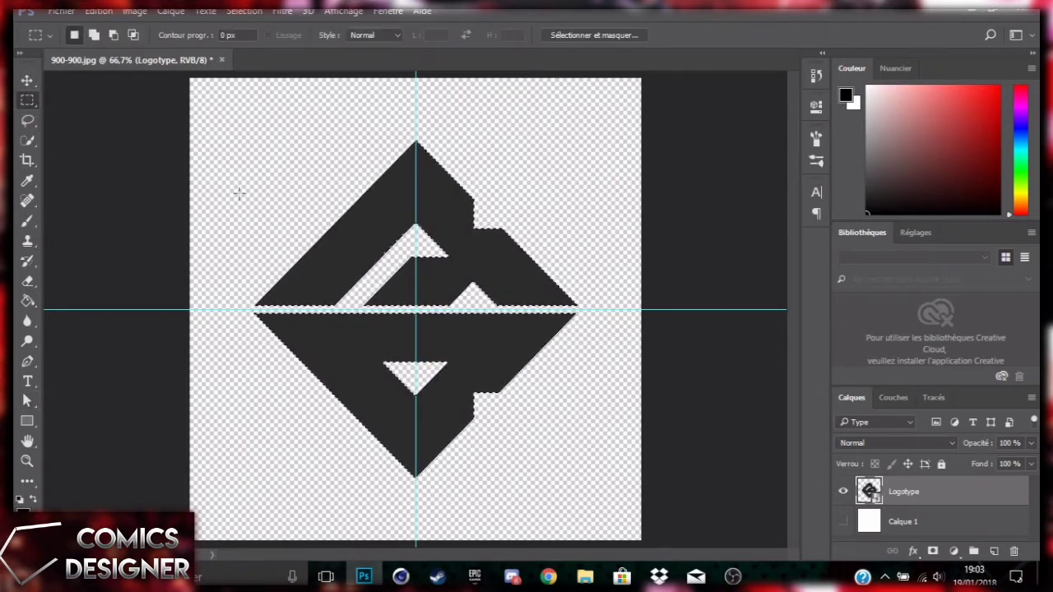
right_click(365, 229)
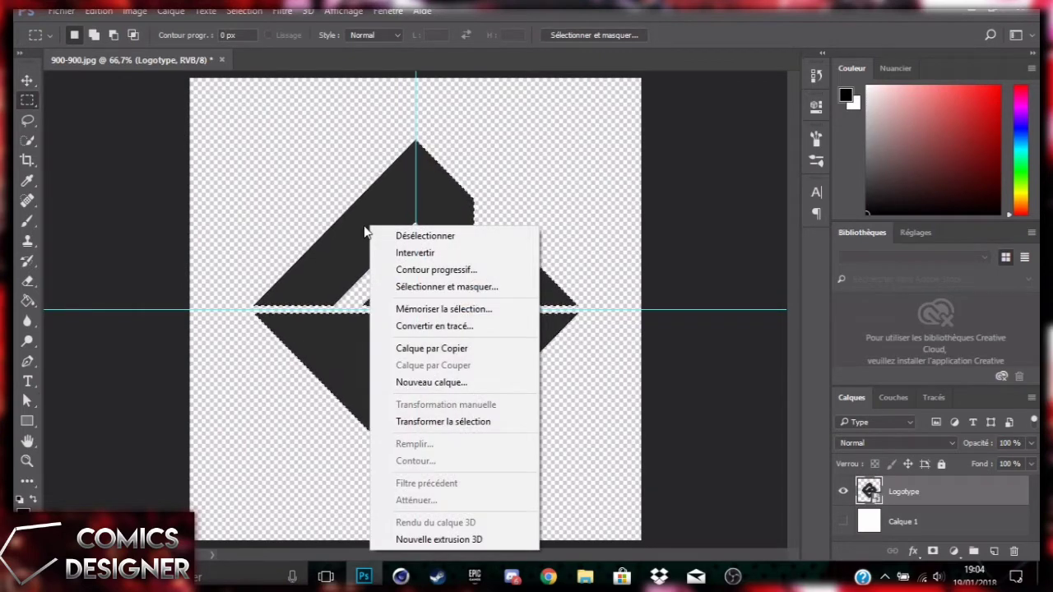
left_click(422, 320)
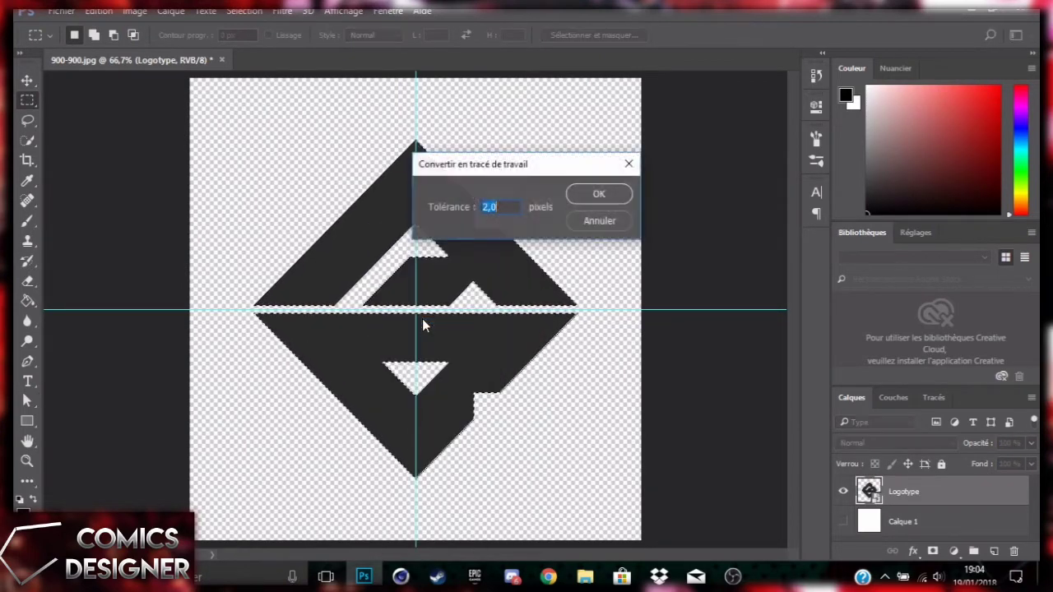
left_click(606, 200)
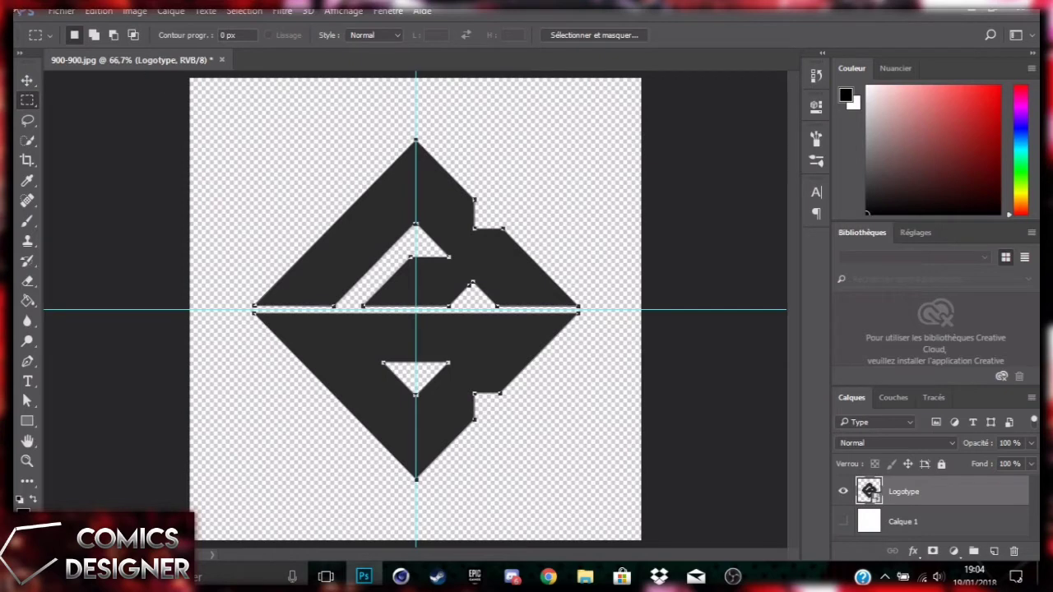
- Export the work path to an Illustrator file named LTuto in the RESSOURCES+DESIGNS folder, replacing the existing LTUTO.ai
left_click(63, 12)
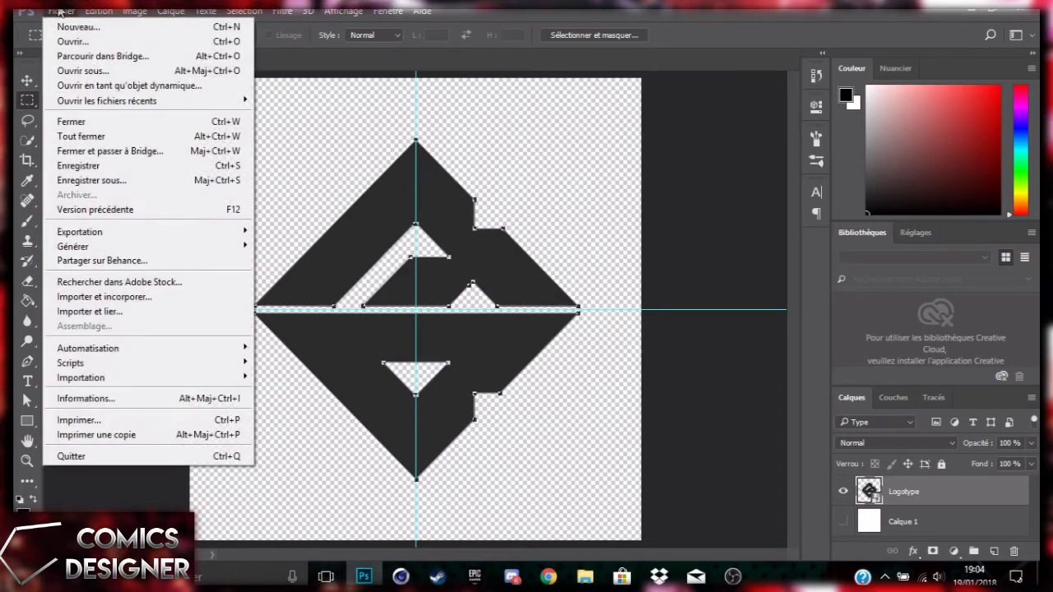
mouse_move(116, 234)
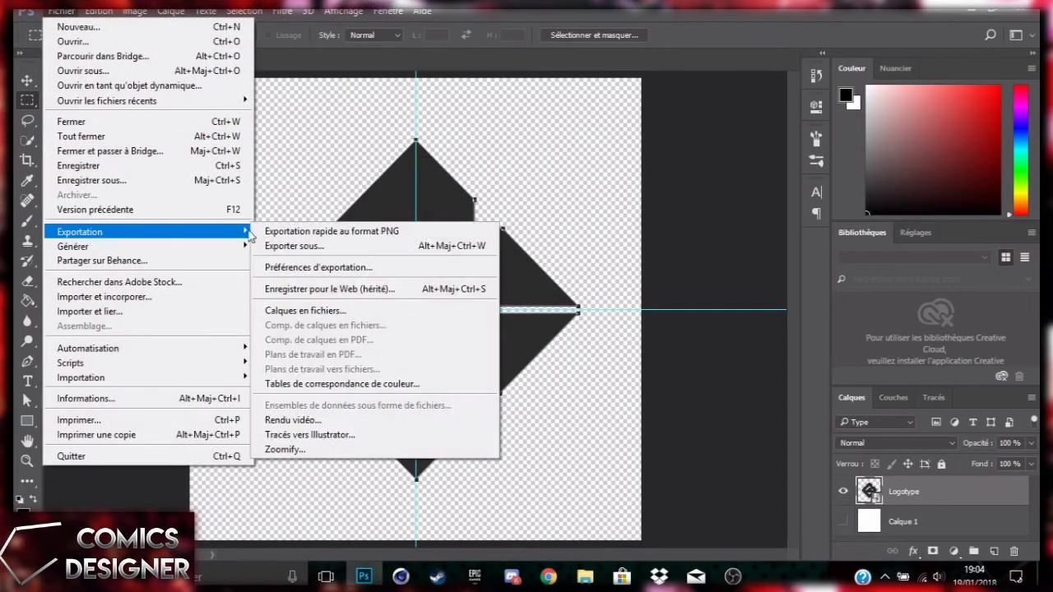
left_click(304, 433)
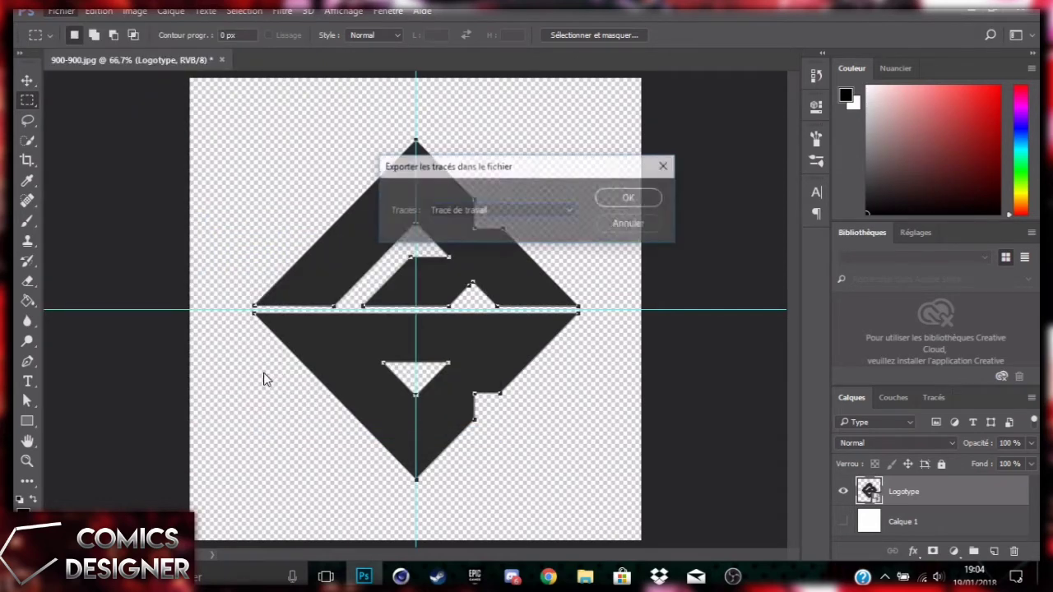
left_click(627, 200)
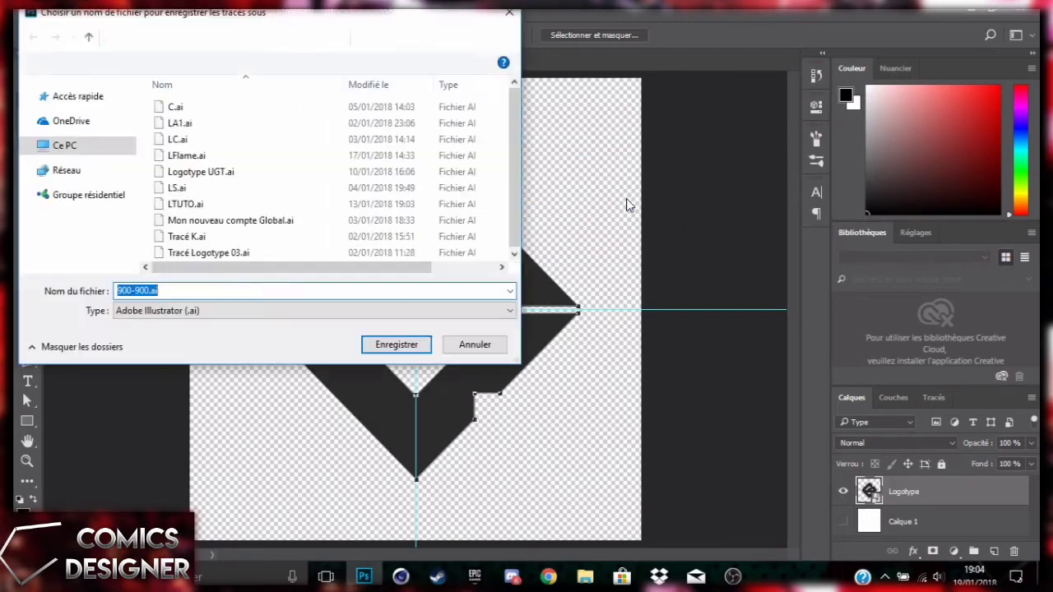
left_click_drag(257, 293, 42, 279)
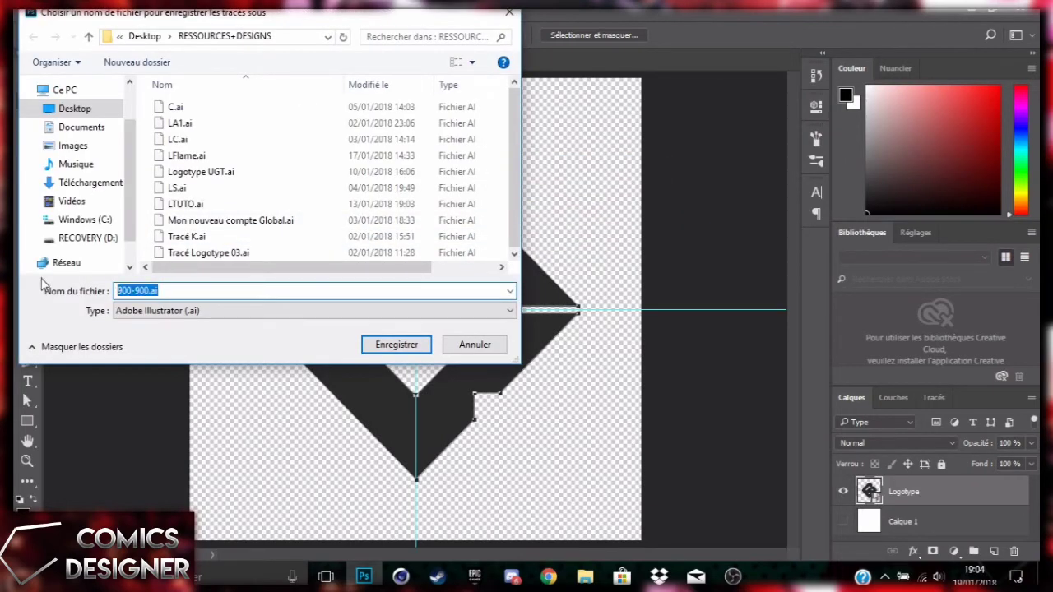
key("BackSpace")
type("Log")
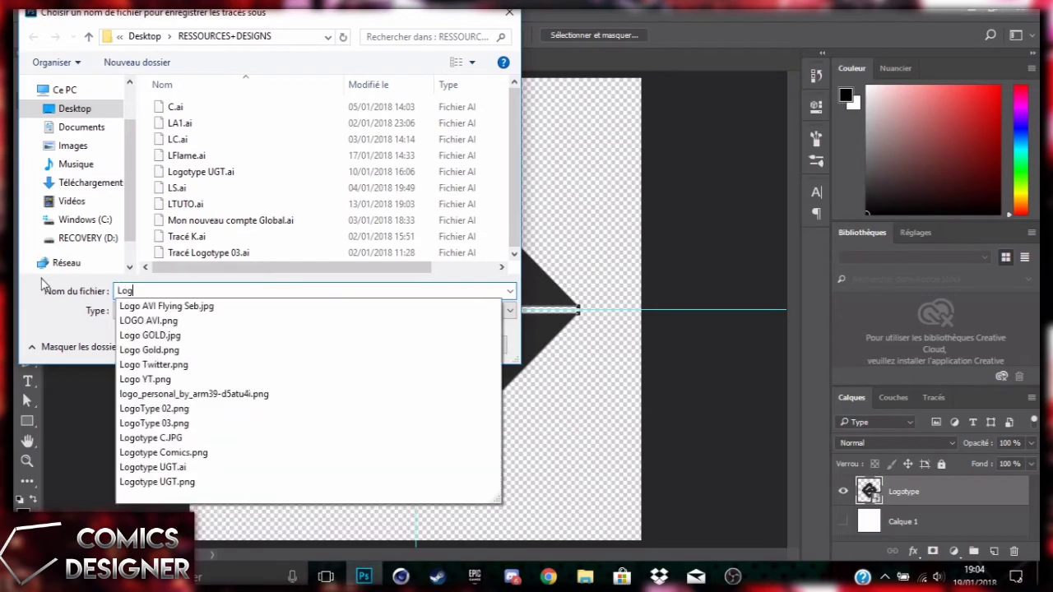
key("BackSpace")
key("BackSpace")
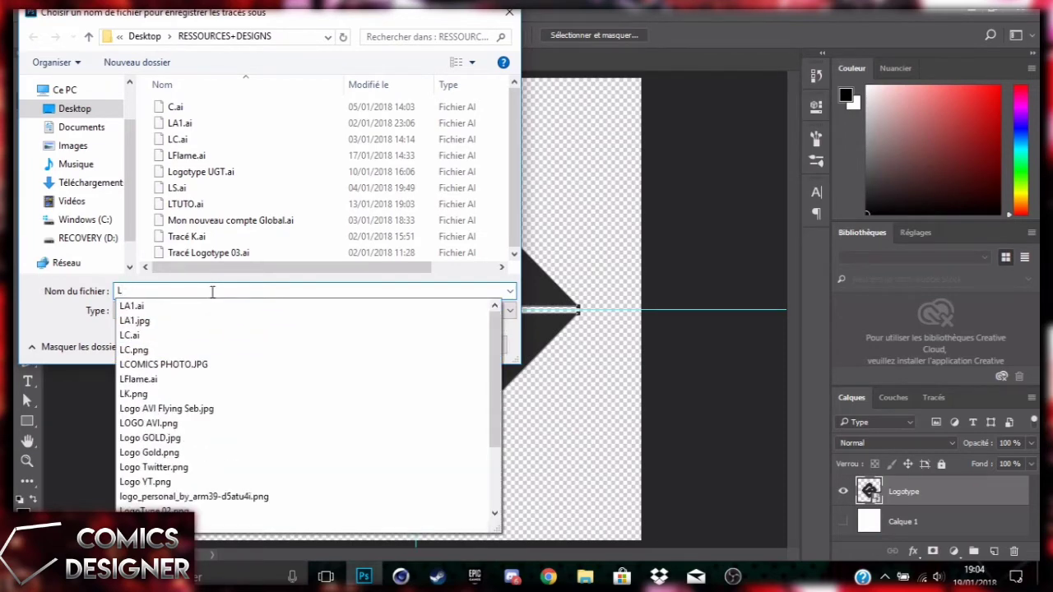
type("Tuto")
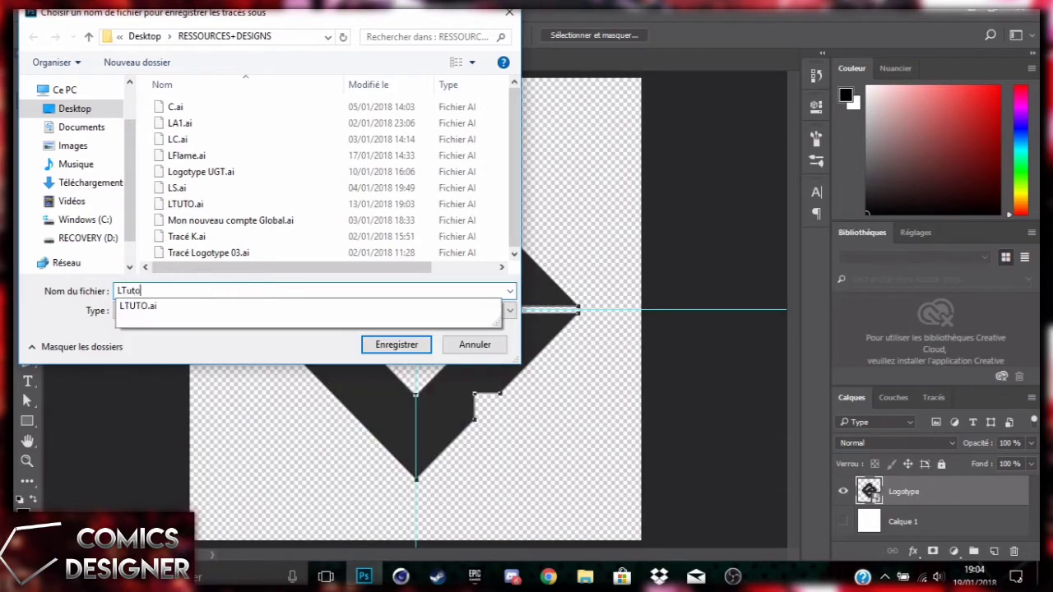
left_click(190, 348)
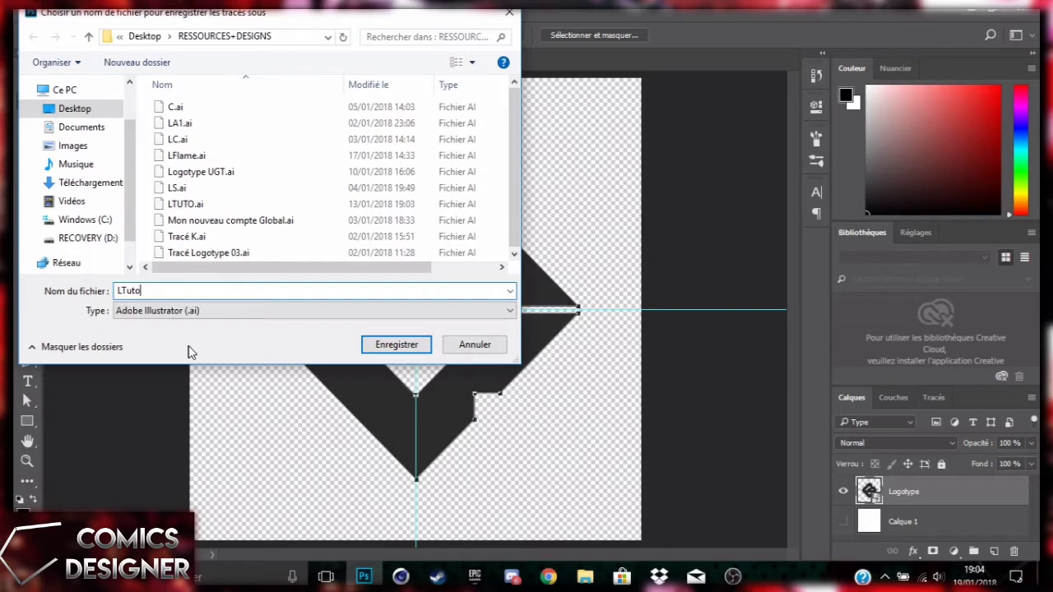
left_click(396, 345)
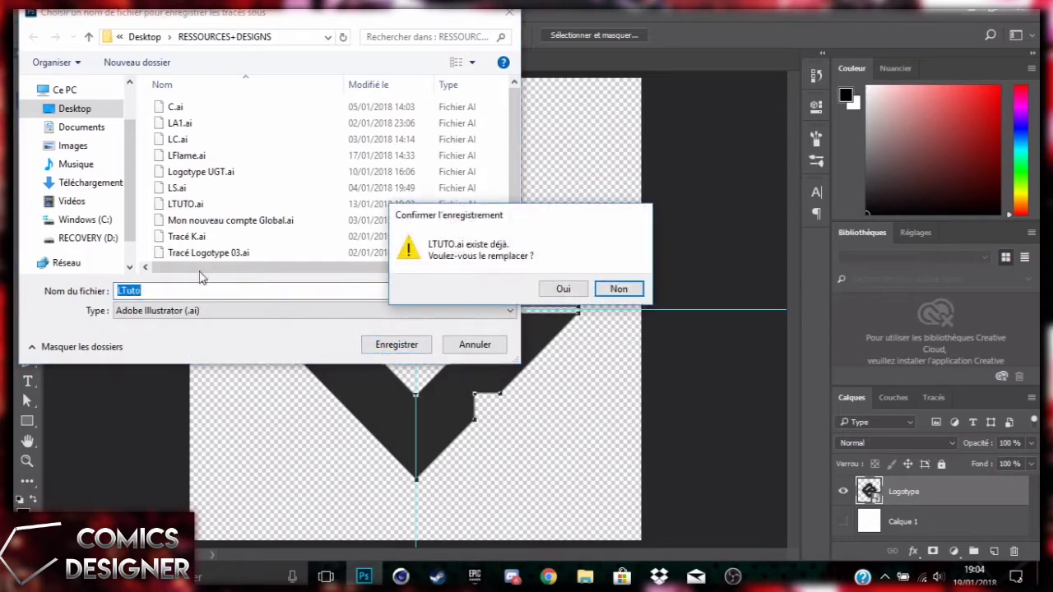
left_click(579, 287)
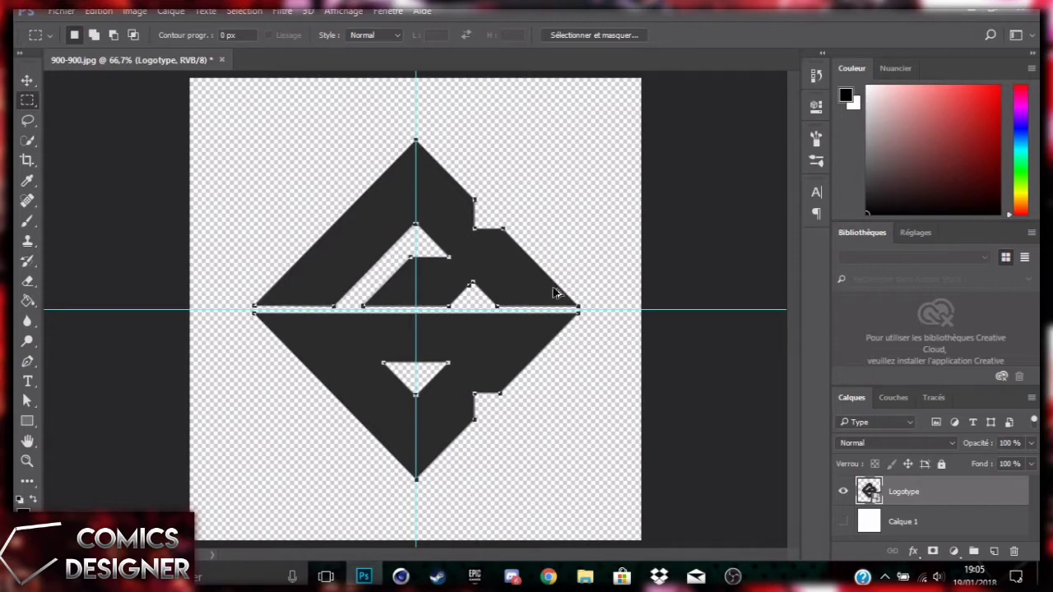
- Delete the Logotype layer and its path, and make the Calque 1 layer visible again
key("Delete")
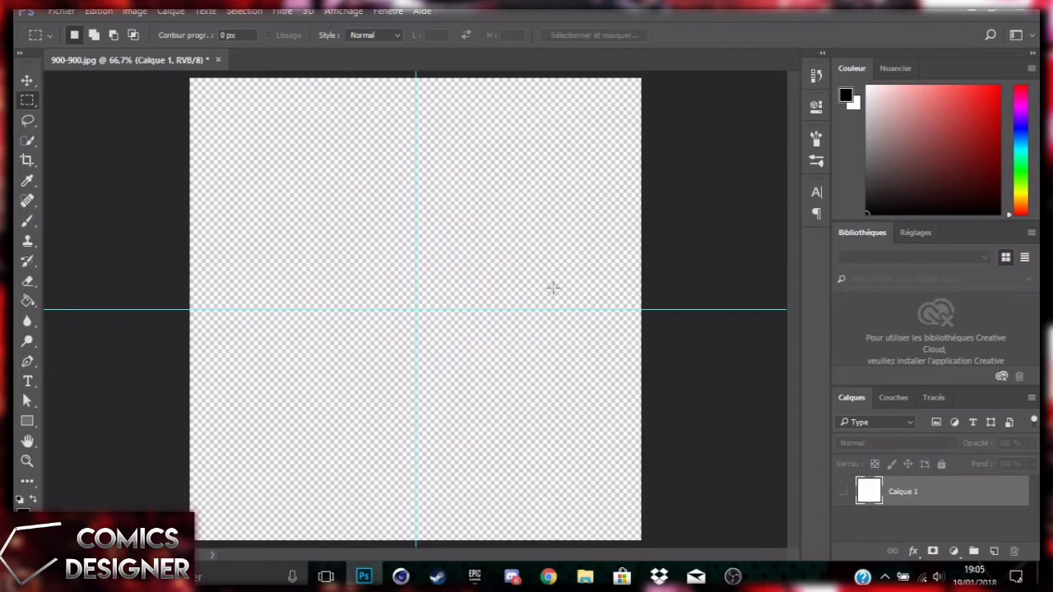
left_click(842, 492)
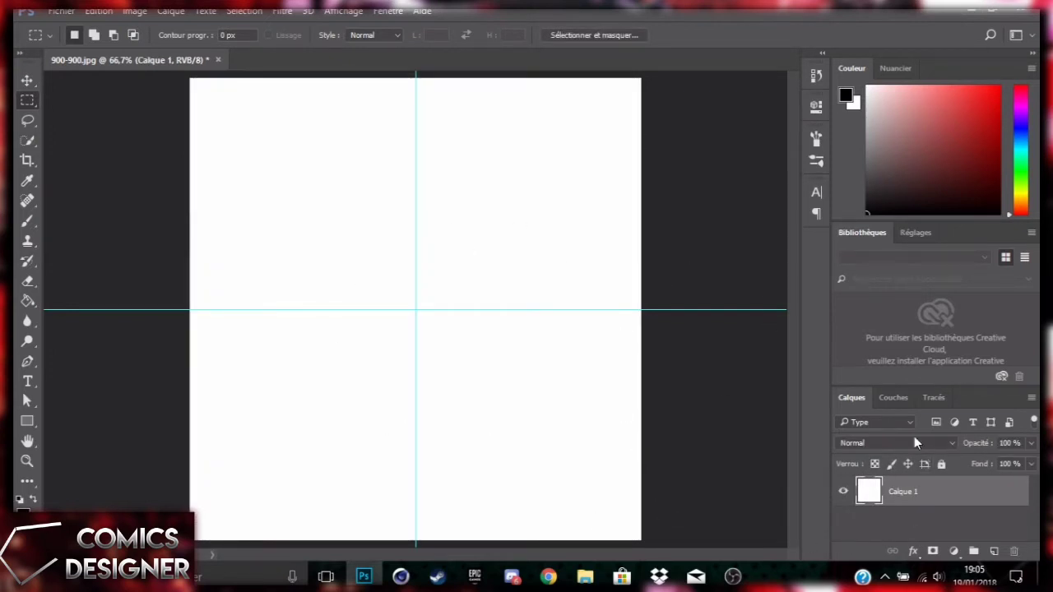
- Minimize the document window and the TUTO AVI by COMICS DESIGNER folder window, and switch to Cinema 4D
left_click(969, 11)
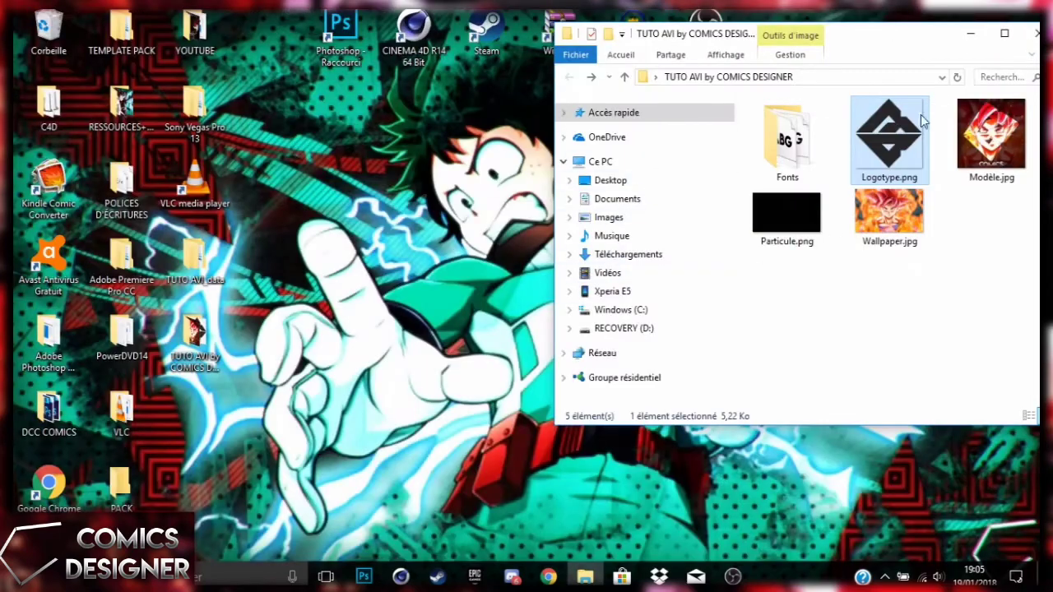
left_click(969, 35)
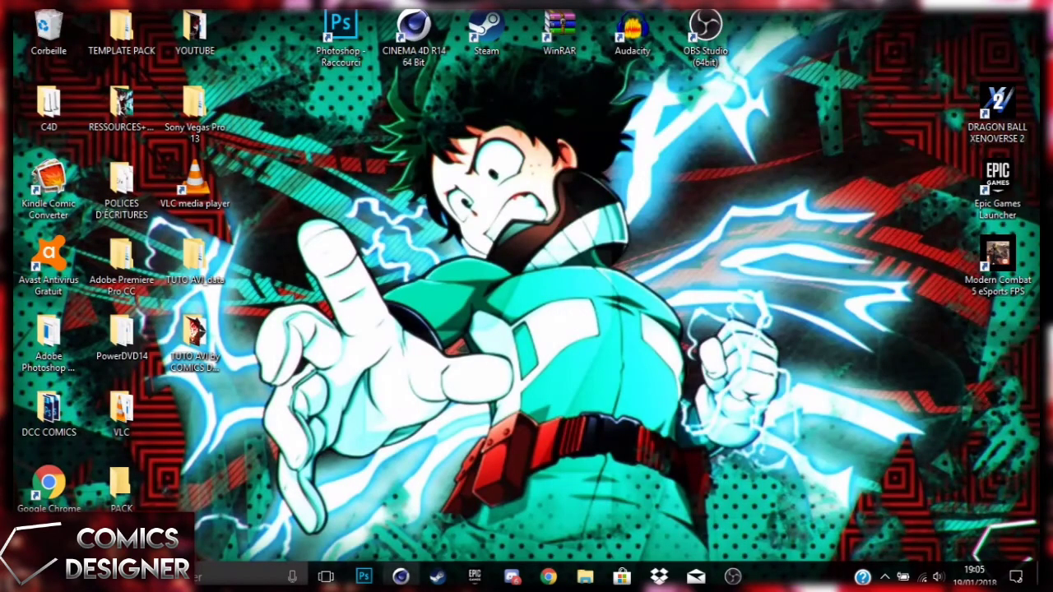
left_click(400, 577)
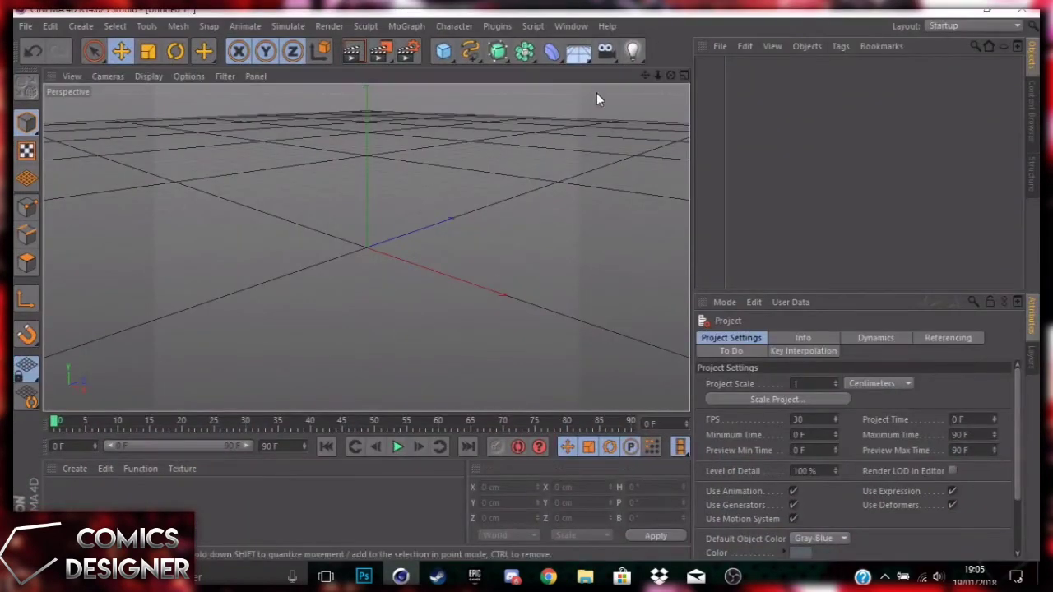
- Open LTUTO.ai from the RESSOURCES+DESIGNS folder in Cinema 4D and accept the import settings
left_click_drag(646, 75, 572, 121)
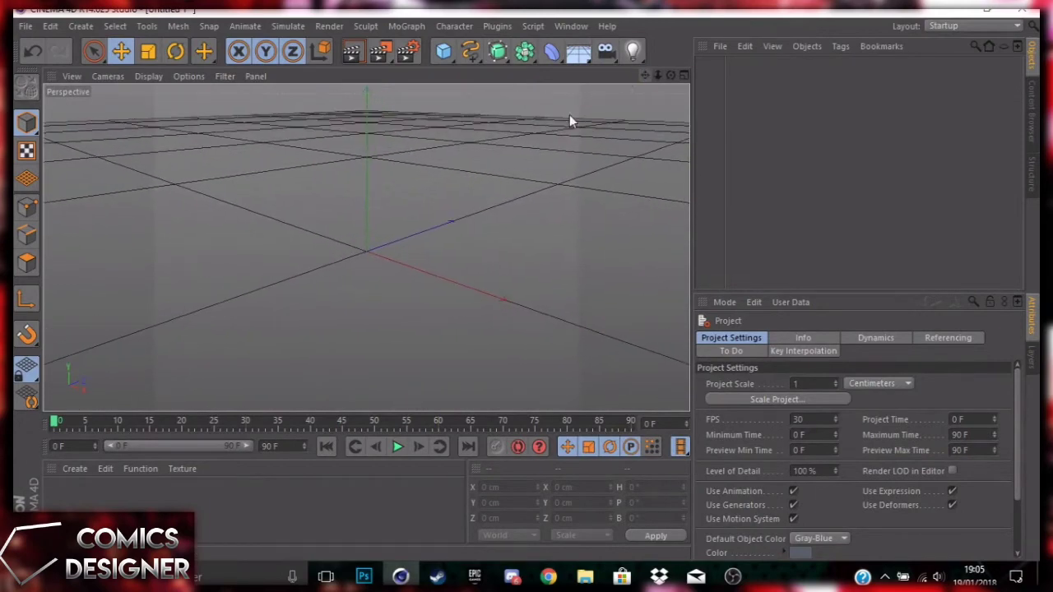
left_click(25, 27)
left_click(46, 80)
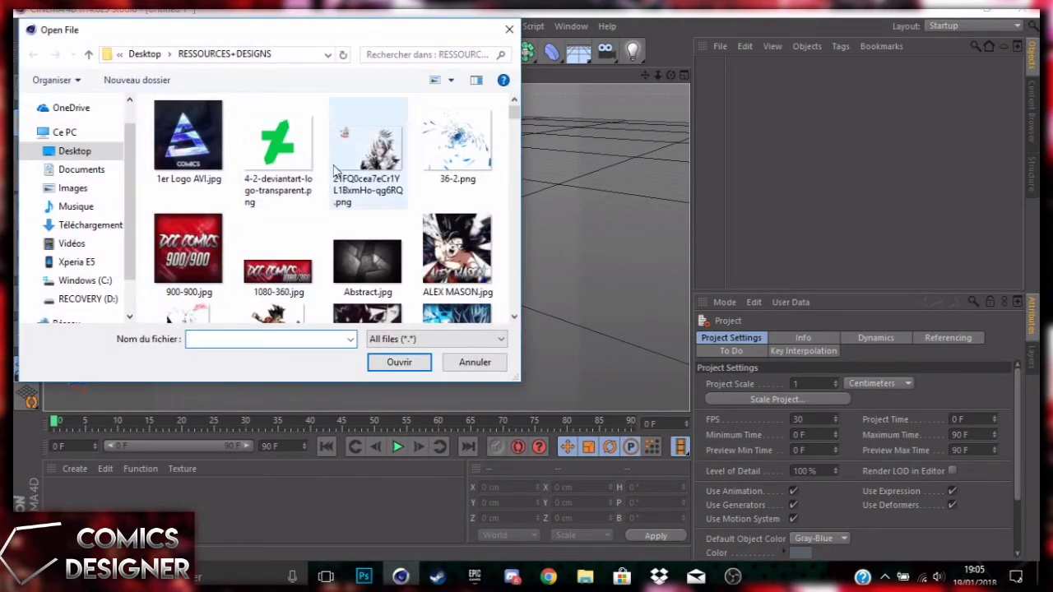
scroll(344, 197, "down", 8)
scroll(344, 212, "down", 10)
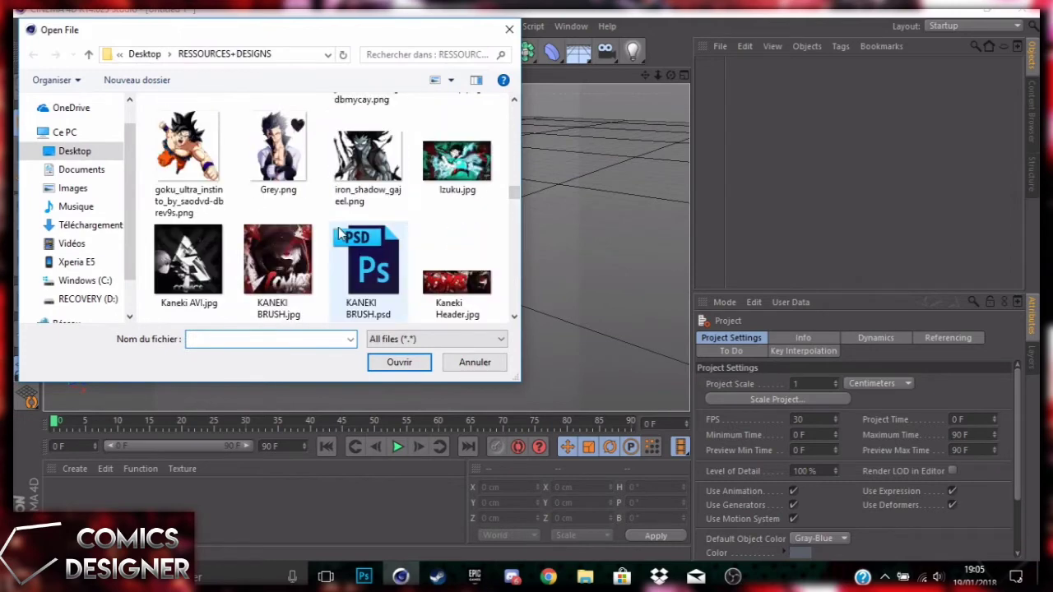
scroll(336, 238, "down", 3)
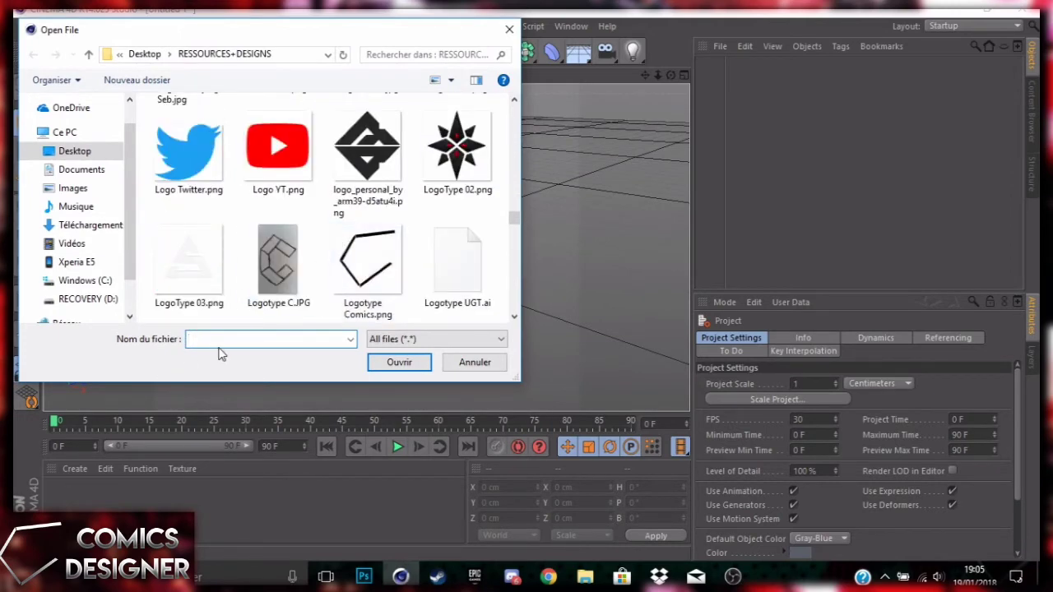
type("Ltut")
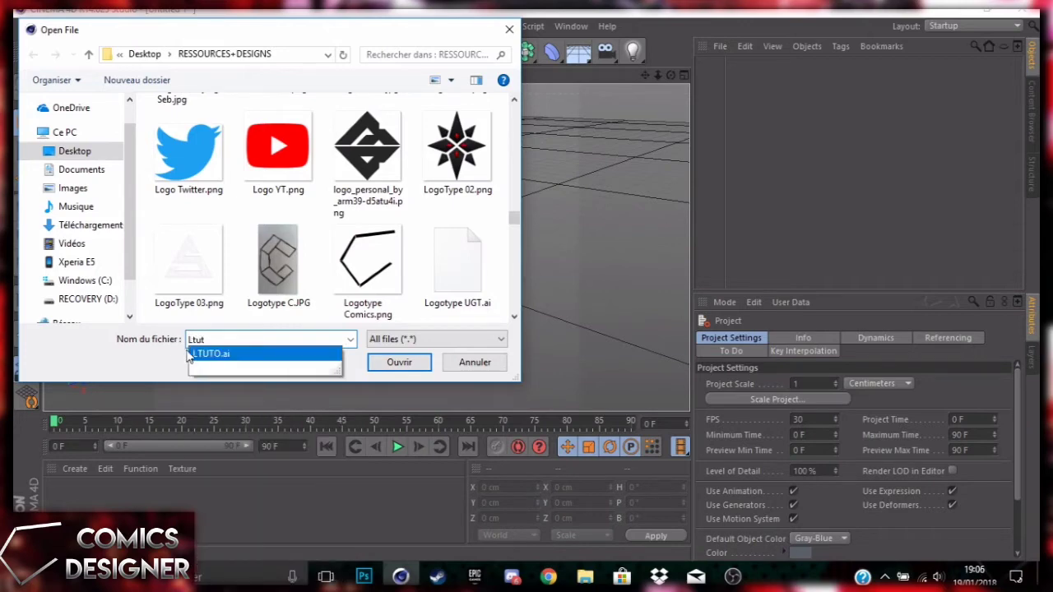
left_click(244, 355)
left_click(381, 363)
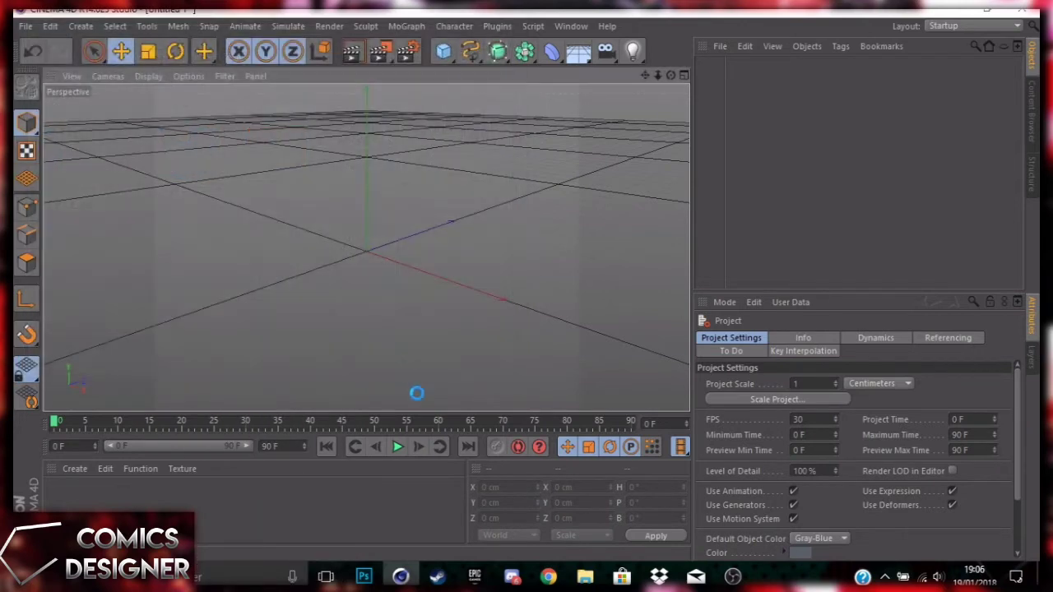
left_click(664, 346)
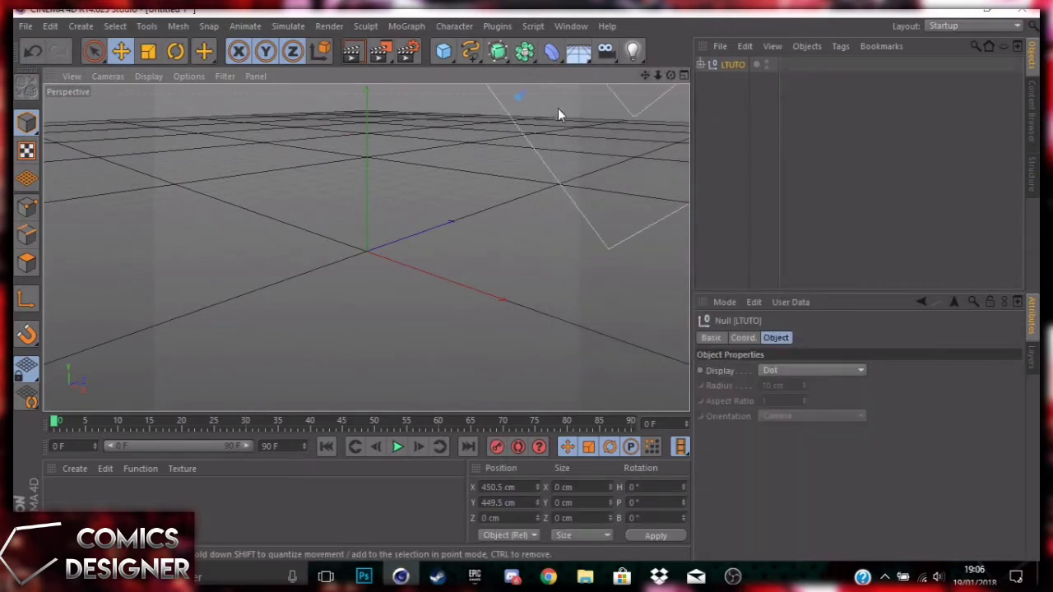
- Frame the whole imported logo outline in the perspective view and expand the LTUTO null down to its paths
left_click_drag(670, 75, 423, 210)
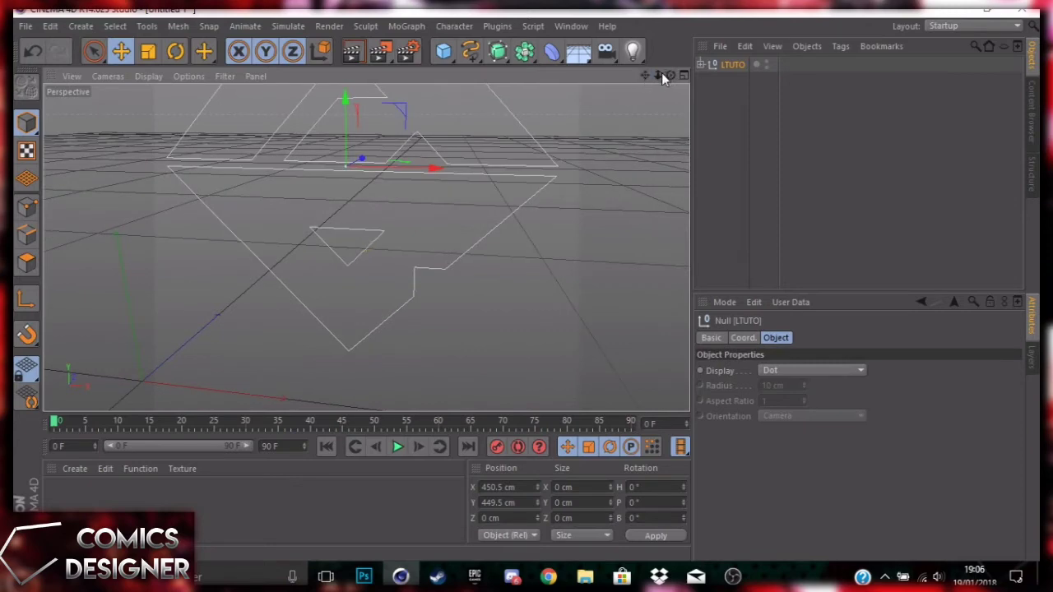
mouse_move(658, 75)
left_mouse_down()
mouse_move(646, 75)
mouse_move(683, 64)
mouse_move(672, 75)
left_mouse_up()
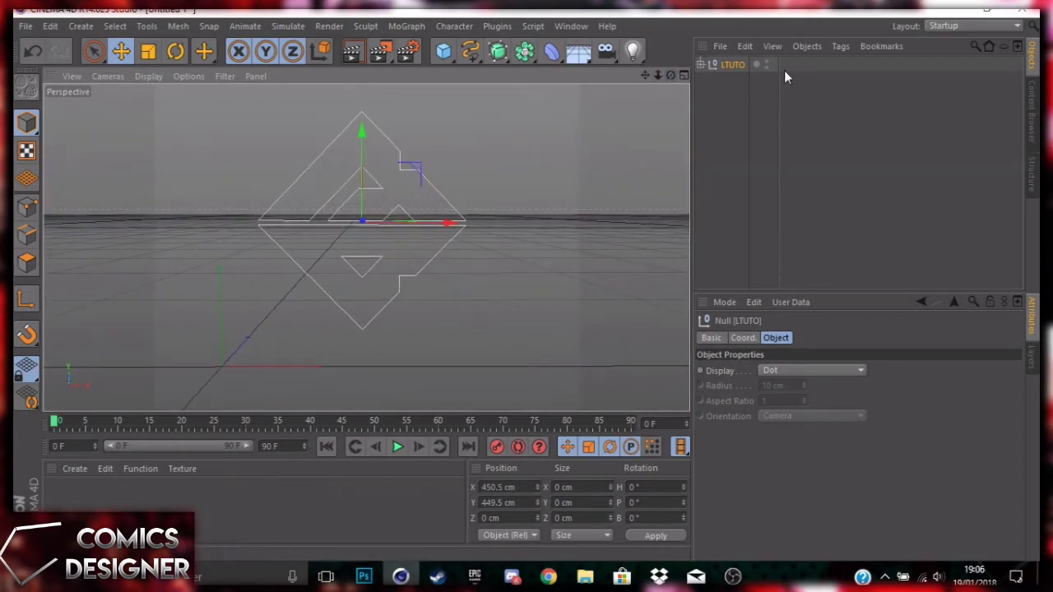
left_click(700, 65)
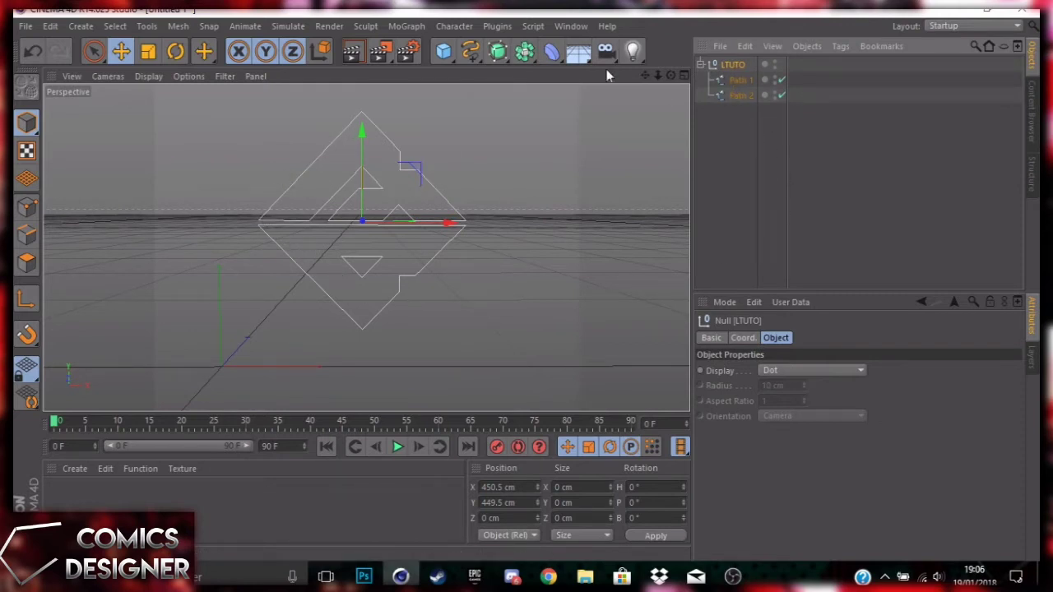
- Add two Extrude NURBS objects and place them inside the LTUTO null, one directly above each path
left_click_drag(505, 55, 652, 70)
left_click_drag(497, 51, 650, 72)
left_click_drag(751, 63, 751, 109)
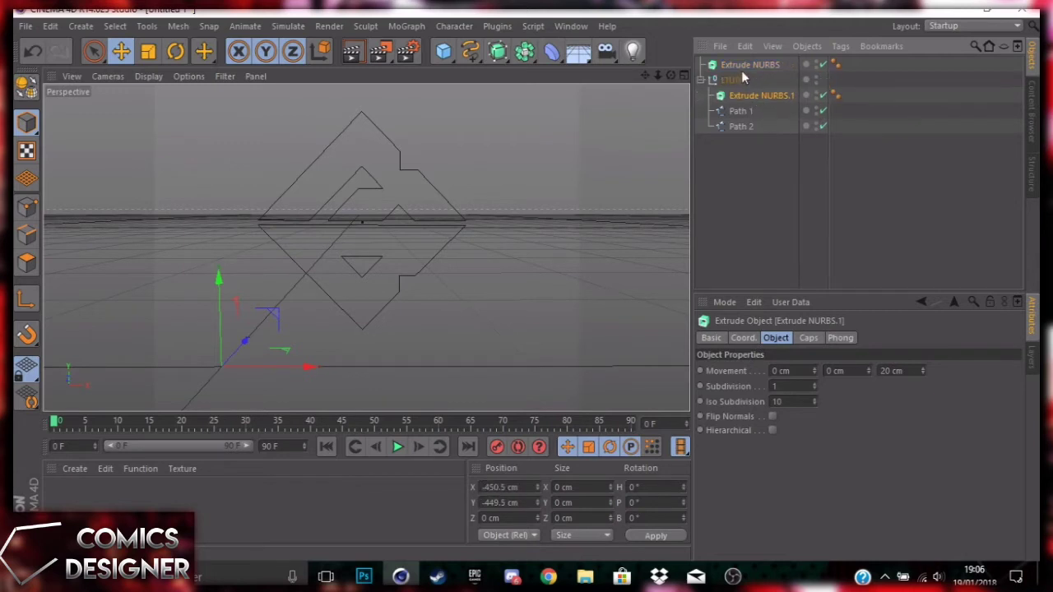
left_click_drag(743, 66, 758, 128)
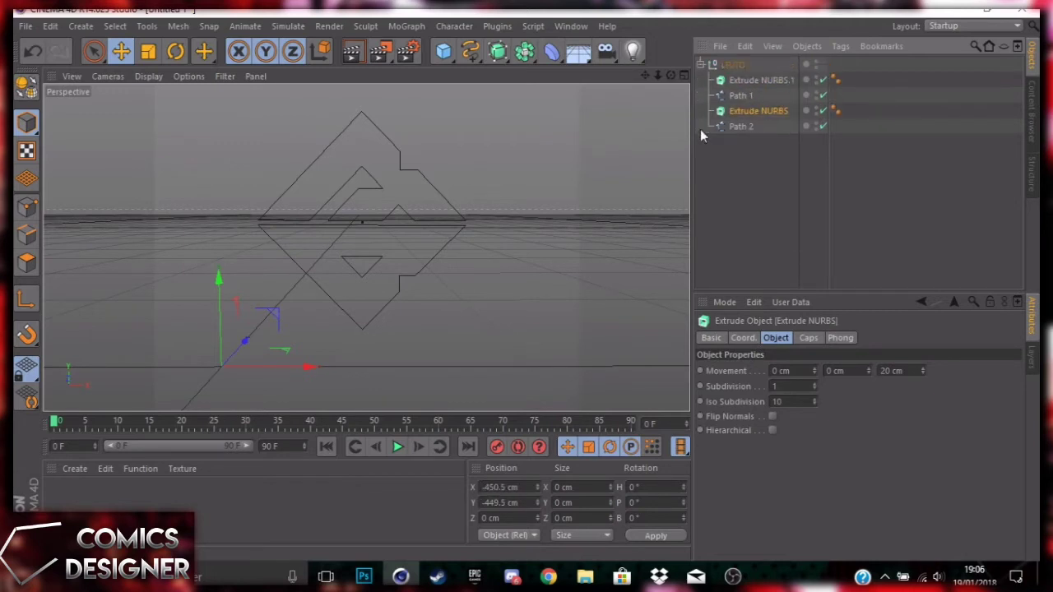
left_click(747, 185)
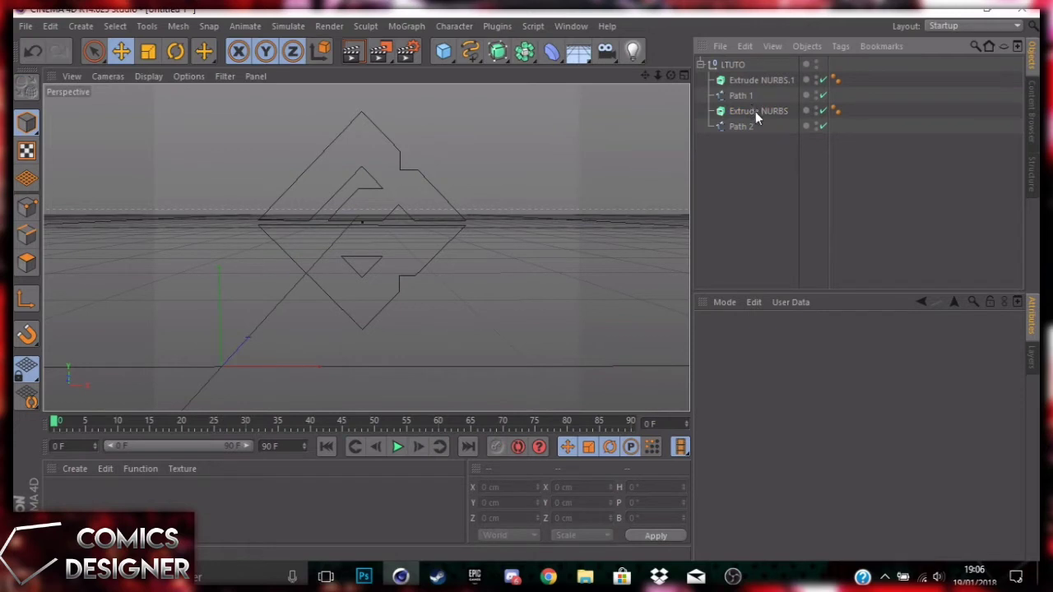
- Nest Path 1 under the first Extrude NURBS and Path 2 under the second to extrude both logo halves
left_click(759, 97)
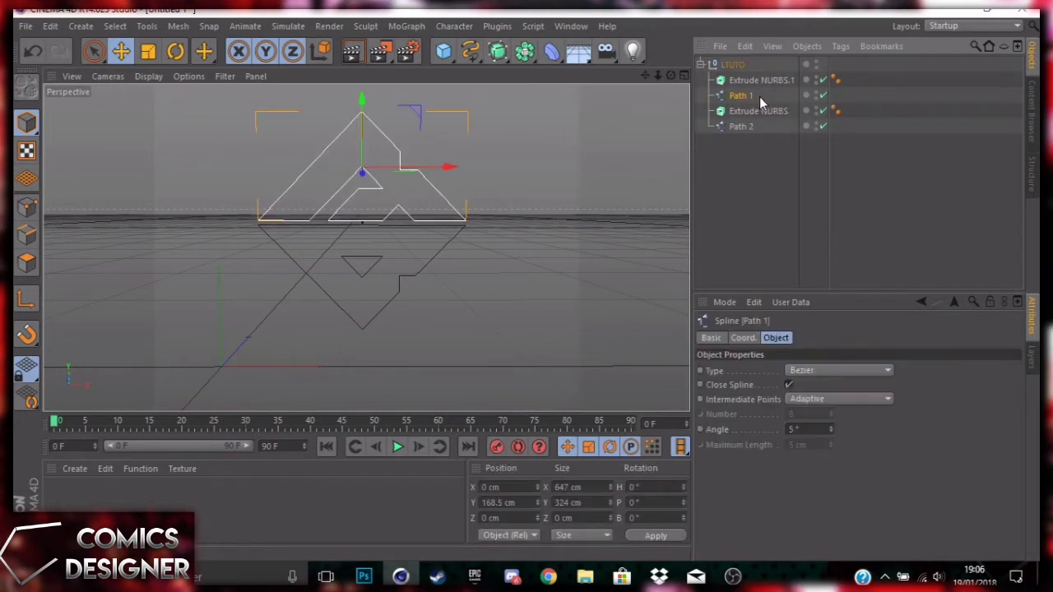
left_click_drag(749, 98, 747, 79)
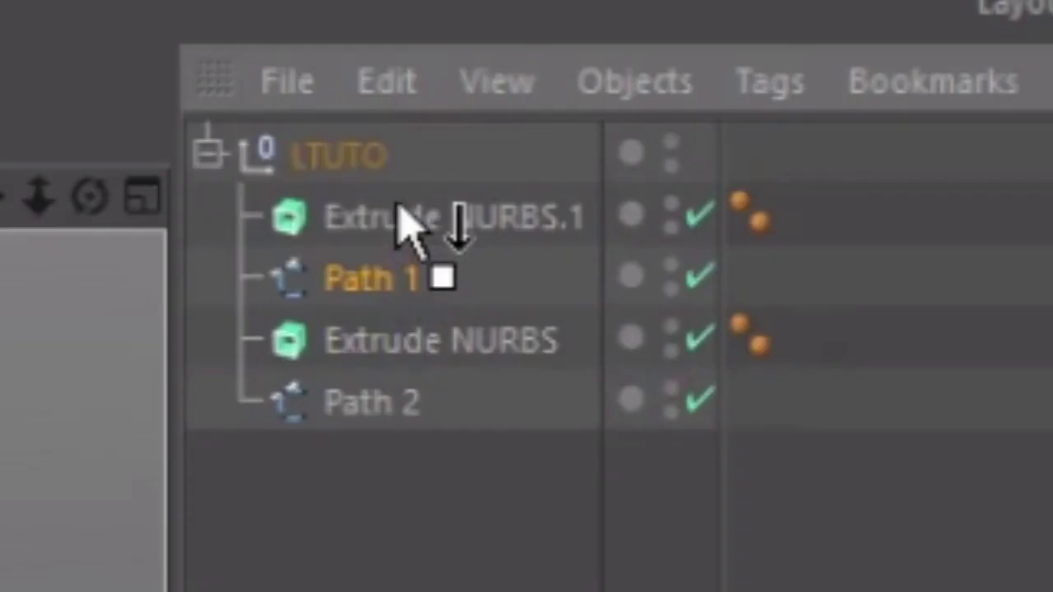
left_click_drag(399, 207, 399, 208)
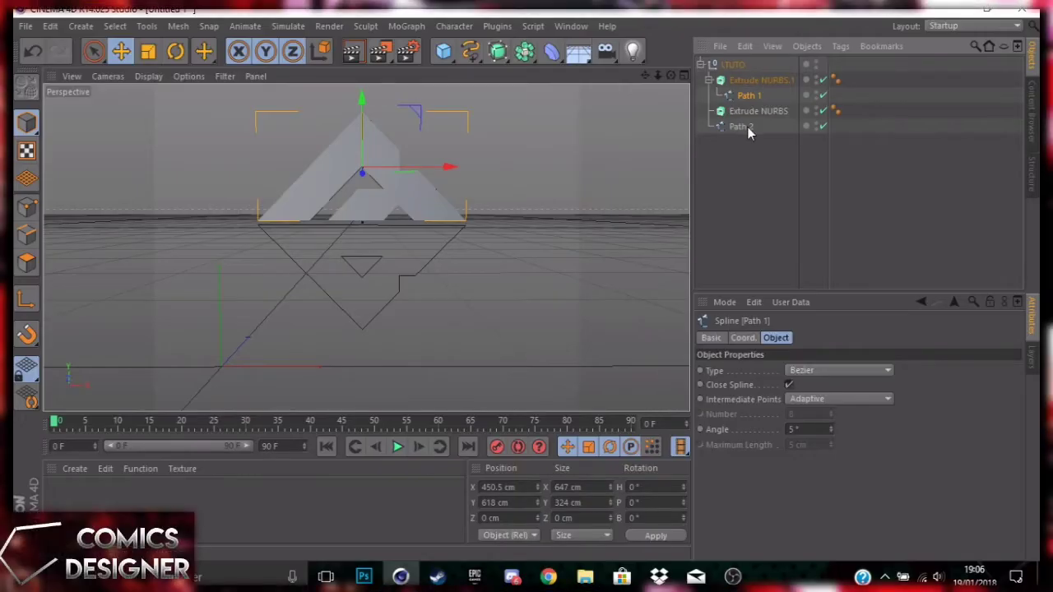
left_click_drag(399, 405, 400, 342)
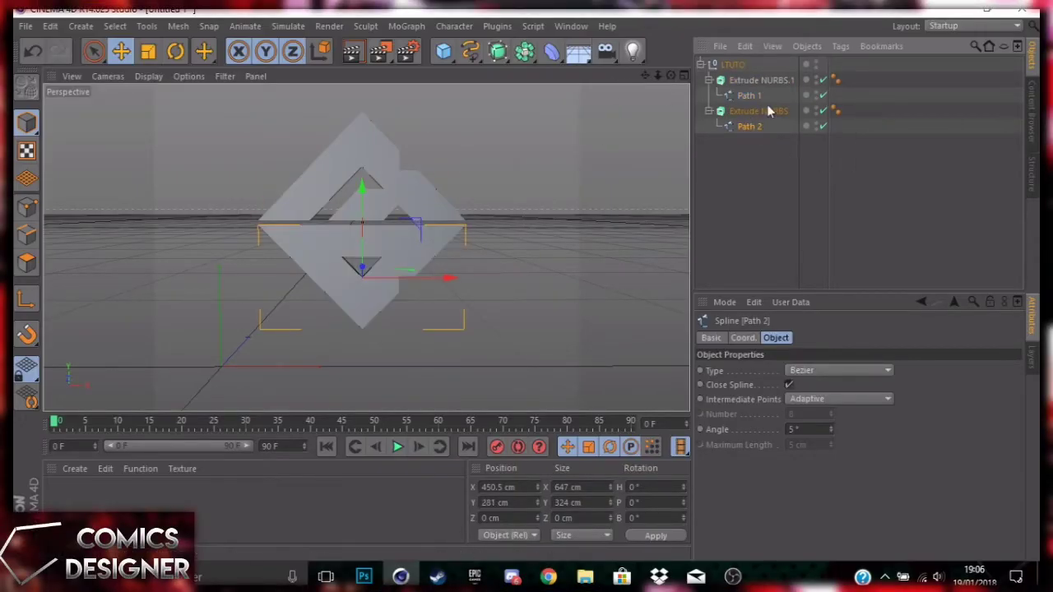
- Set the Z extrusion movement of the Extrude NURBS holding Path 1 to 50 cm
left_click_drag(668, 76, 365, 247)
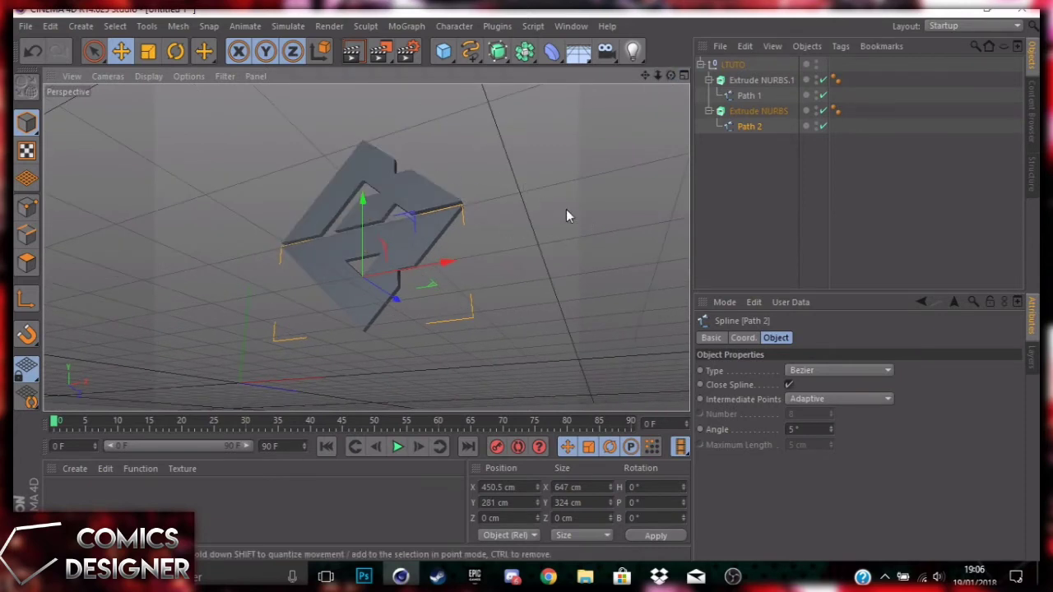
left_click(783, 79)
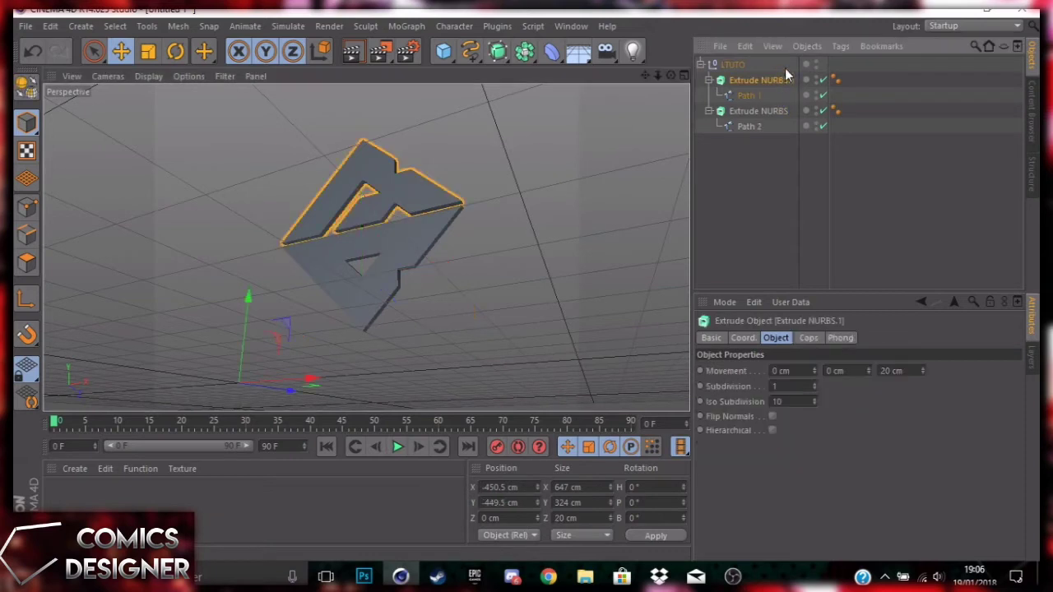
left_click(882, 370)
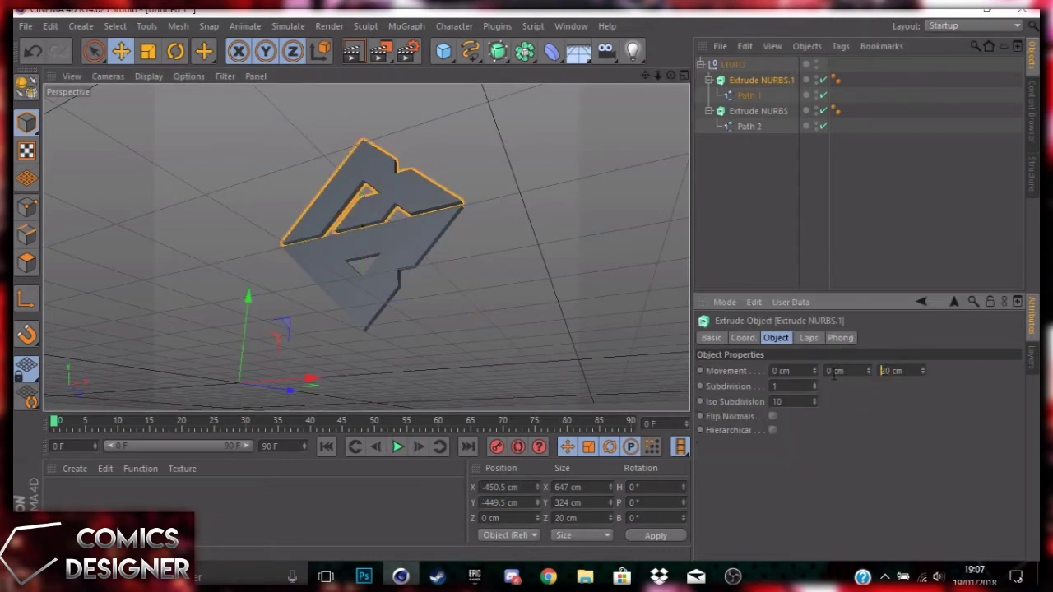
key("BackSpace")
type("50")
key("Return")
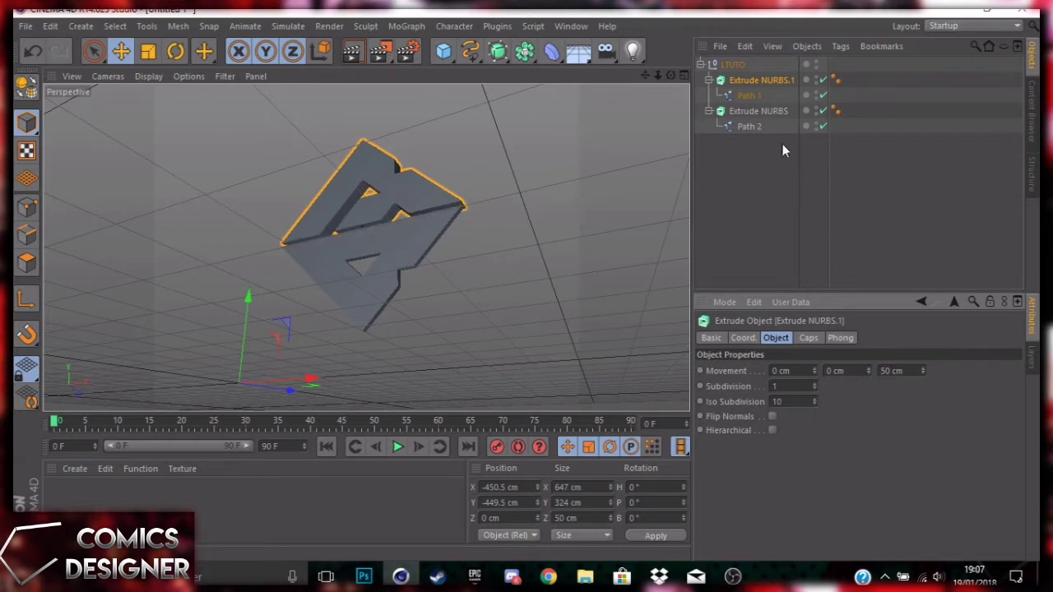
- Set the Z extrusion movement of the Extrude NURBS holding Path 2 to 50 cm and deselect everything
left_click(773, 113)
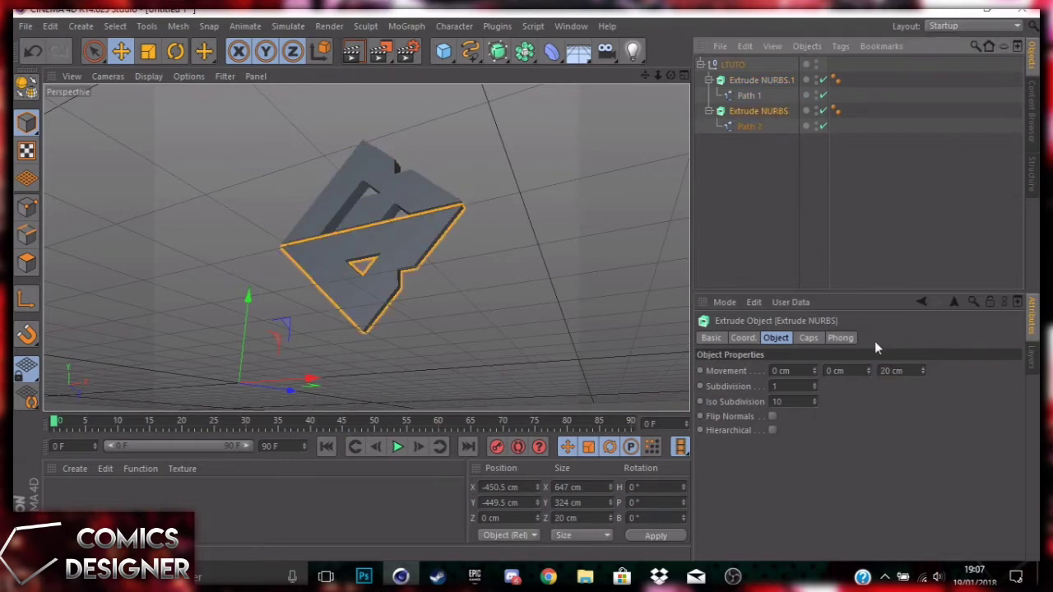
double_click(887, 370)
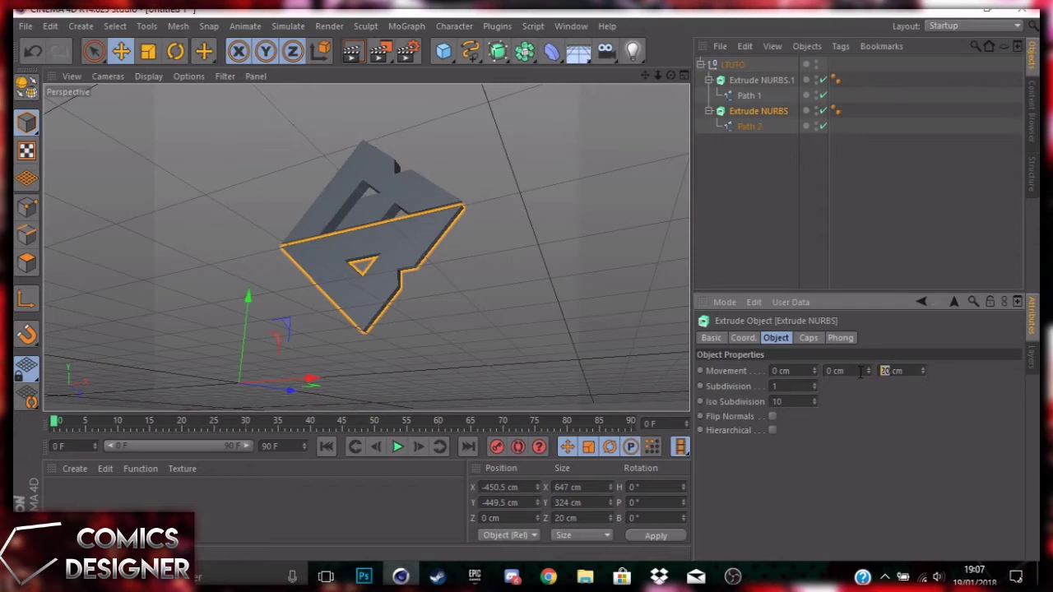
type("50")
key("Return")
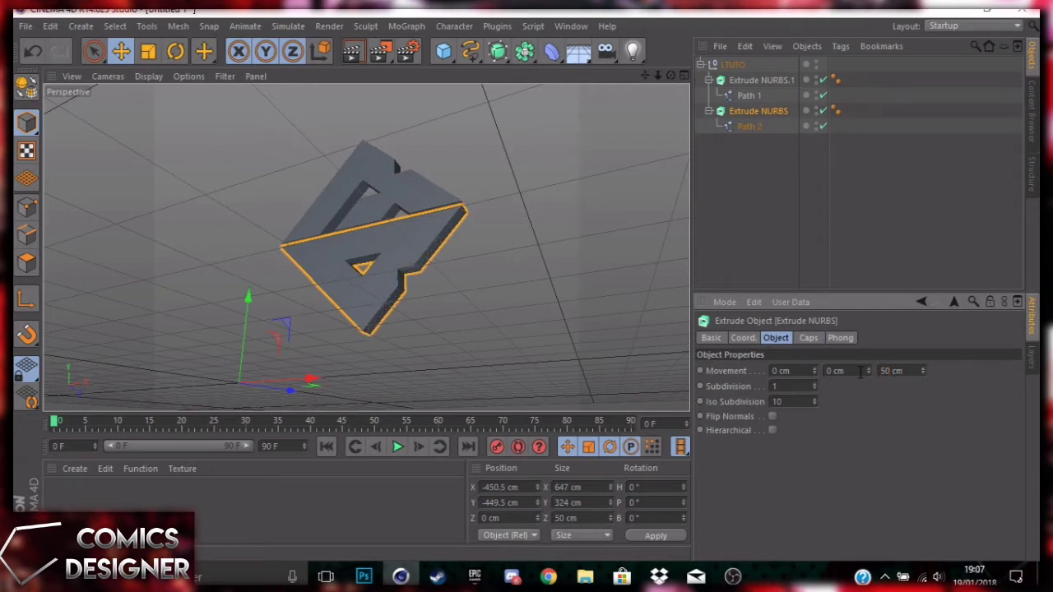
left_click(806, 243)
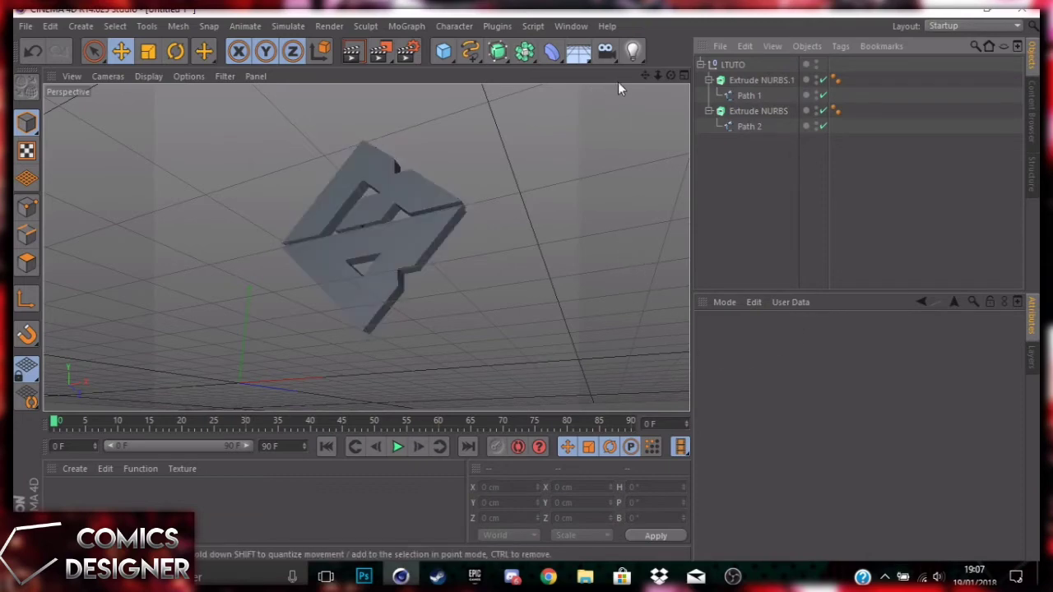
- Configure the render settings to save with an alpha channel in PNG format
mouse_move(671, 75)
left_mouse_down()
mouse_move(686, 82)
mouse_move(667, 77)
left_mouse_up()
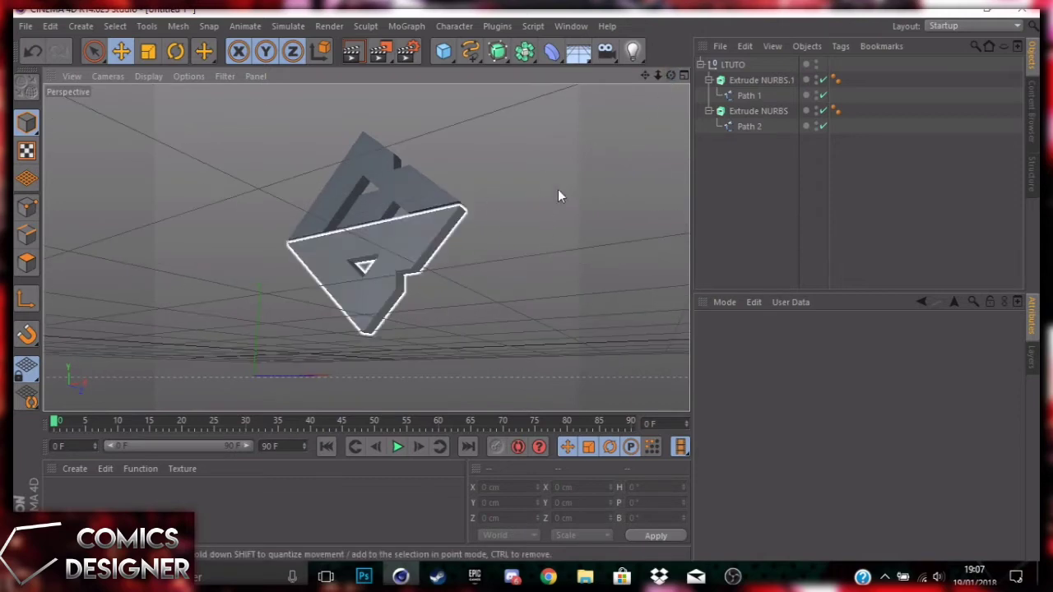
left_click(406, 51)
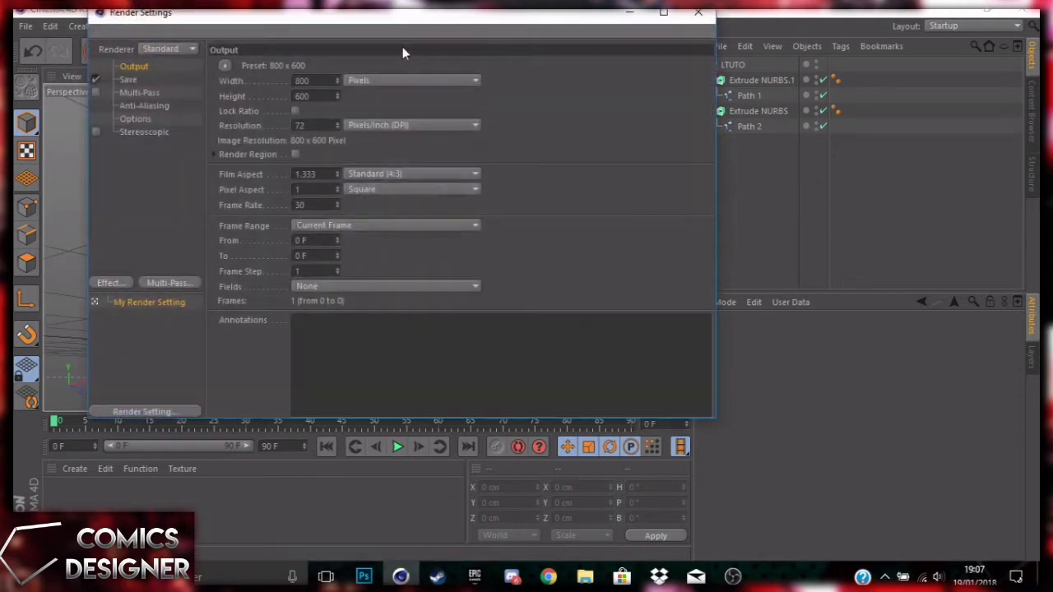
left_click(146, 78)
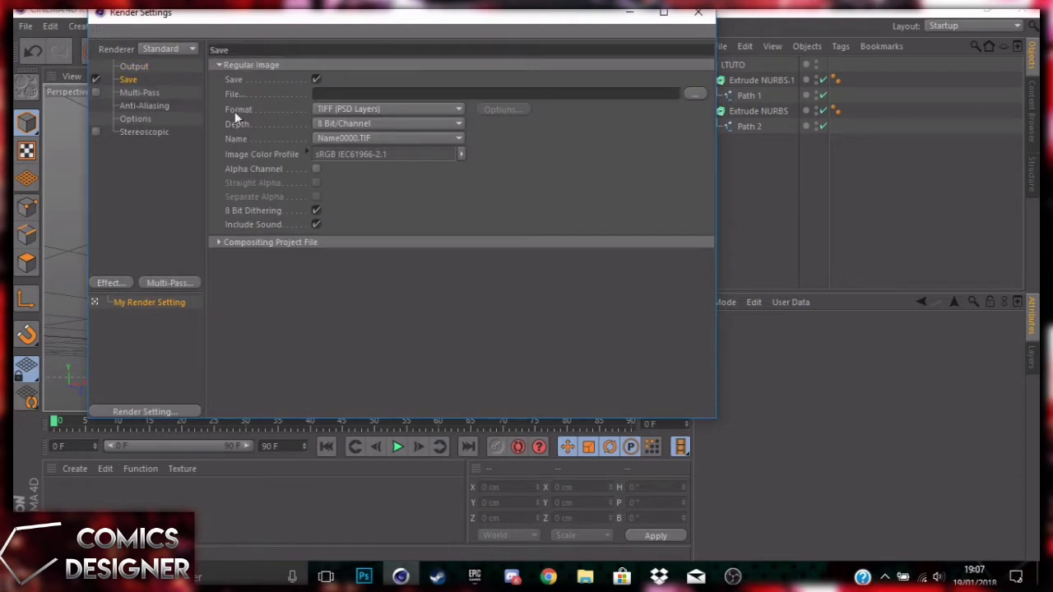
left_click(313, 169)
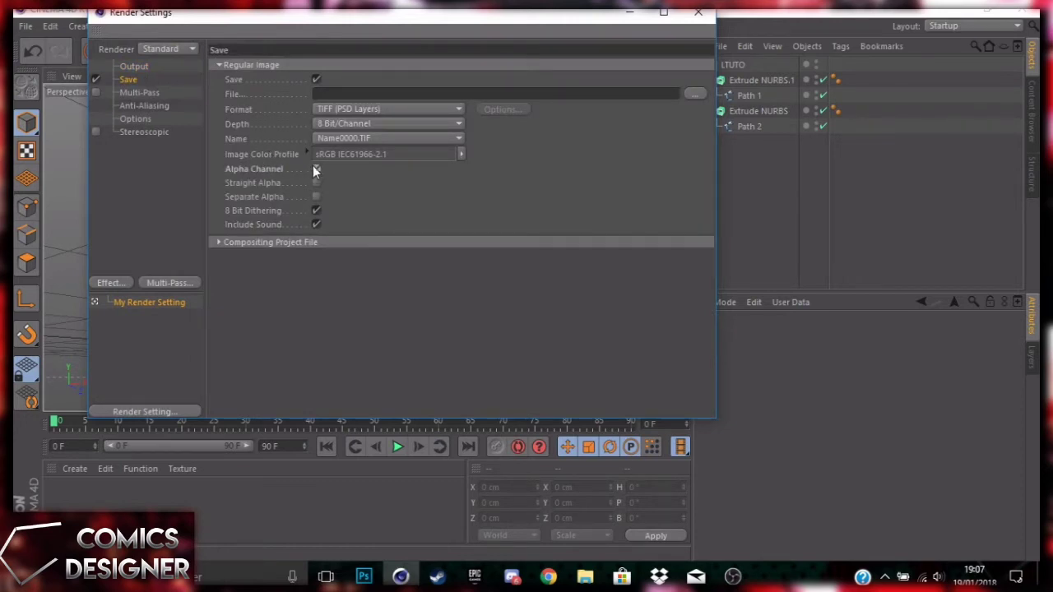
left_click(328, 108)
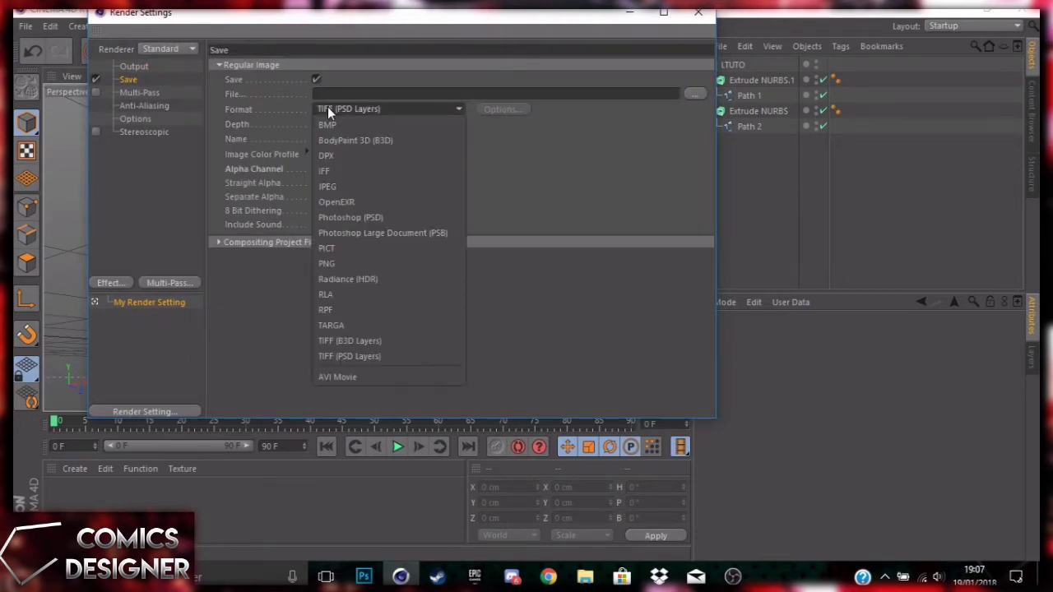
left_click(339, 263)
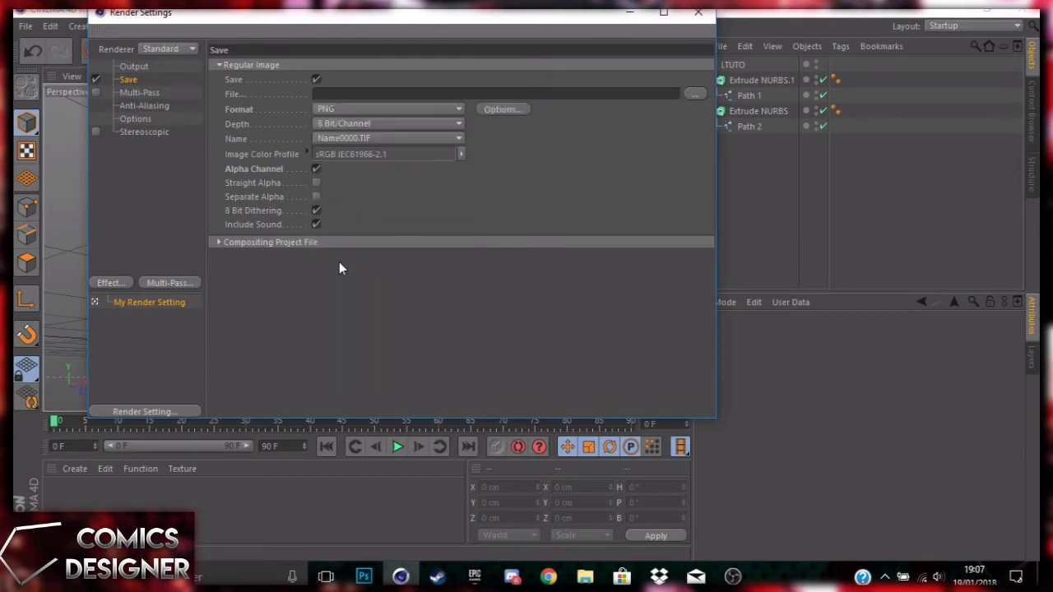
left_click(697, 12)
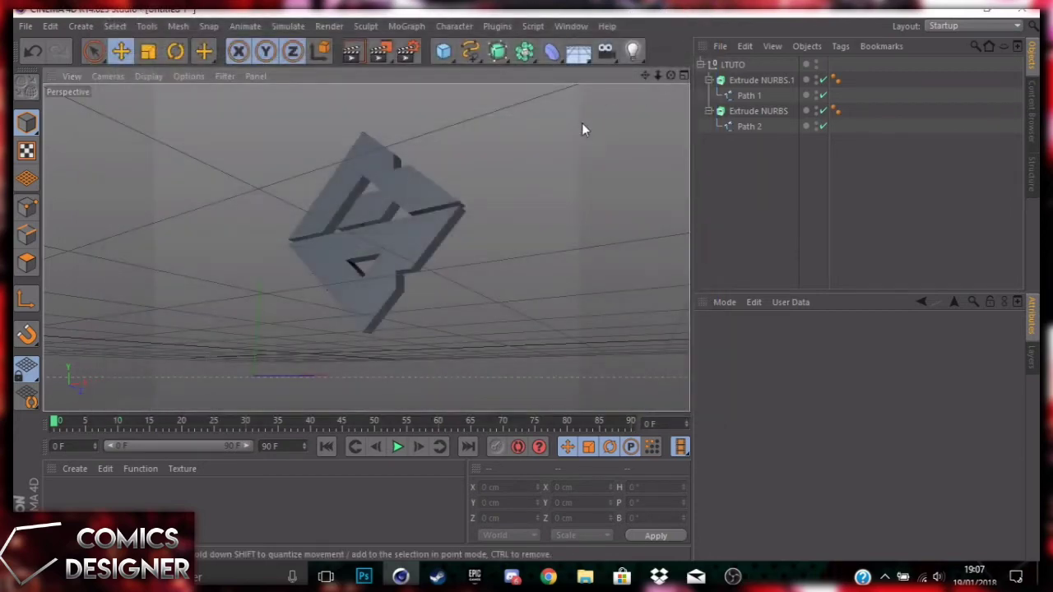
- Render the extruded logo to the Picture Viewer and save the image as TUTO 3D in the Desktop's C4D folder
left_click(377, 51)
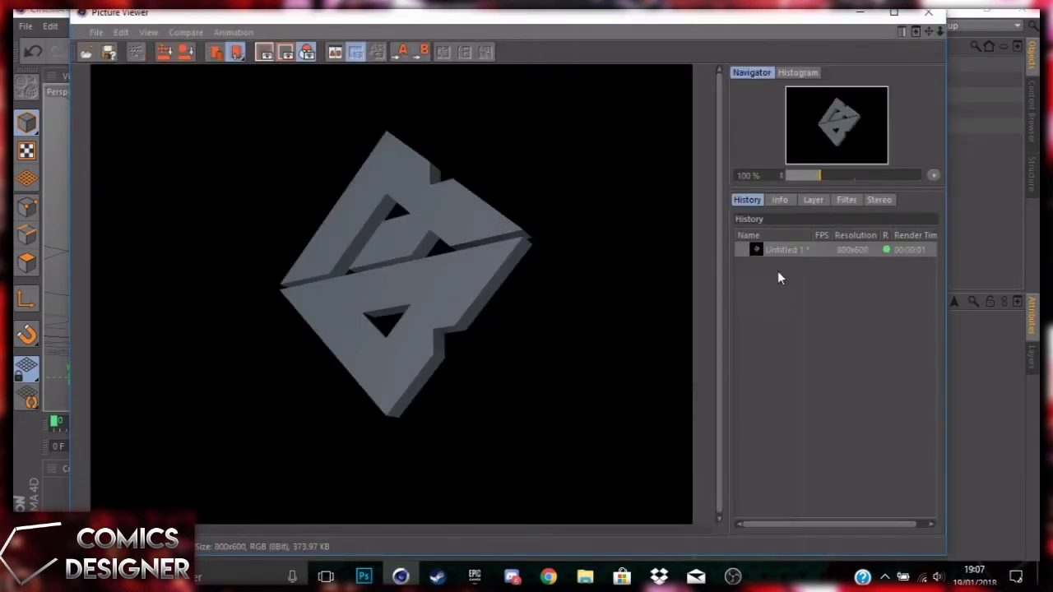
right_click(784, 251)
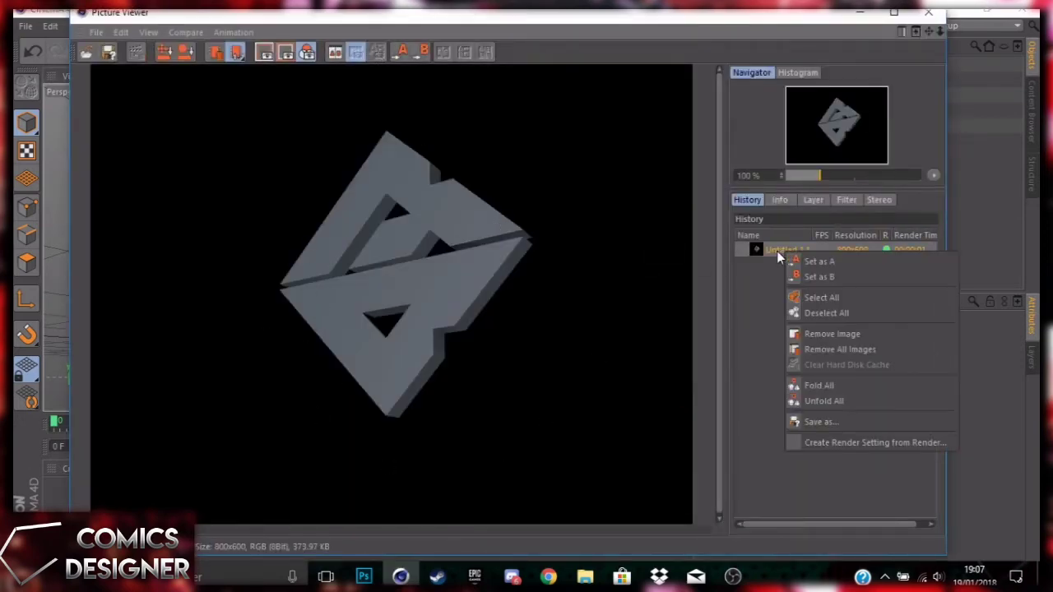
left_click(829, 420)
left_click(804, 546)
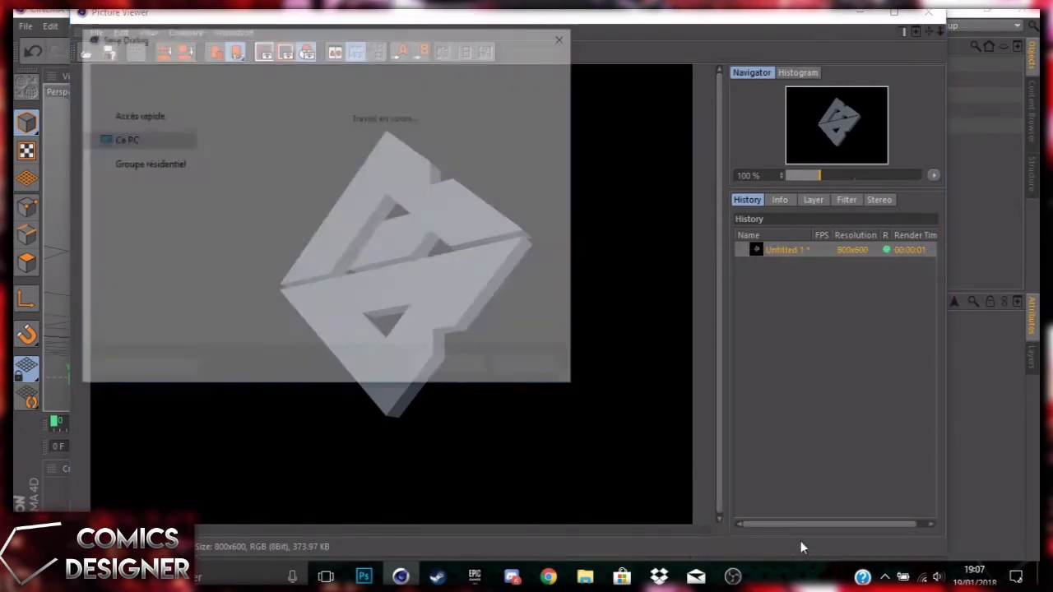
key("BackSpace")
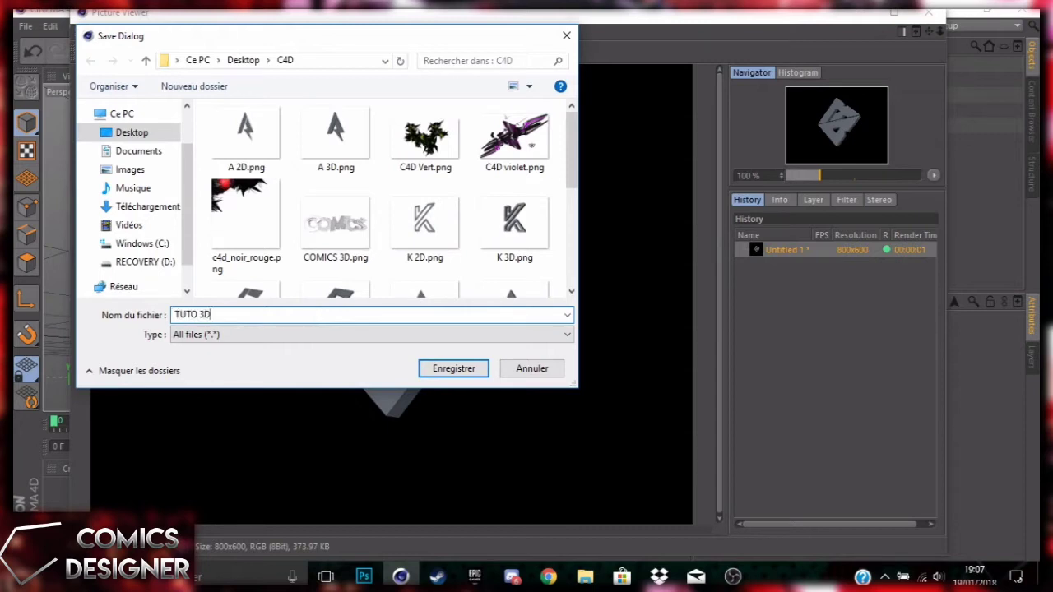
left_click(440, 374)
left_click(929, 13)
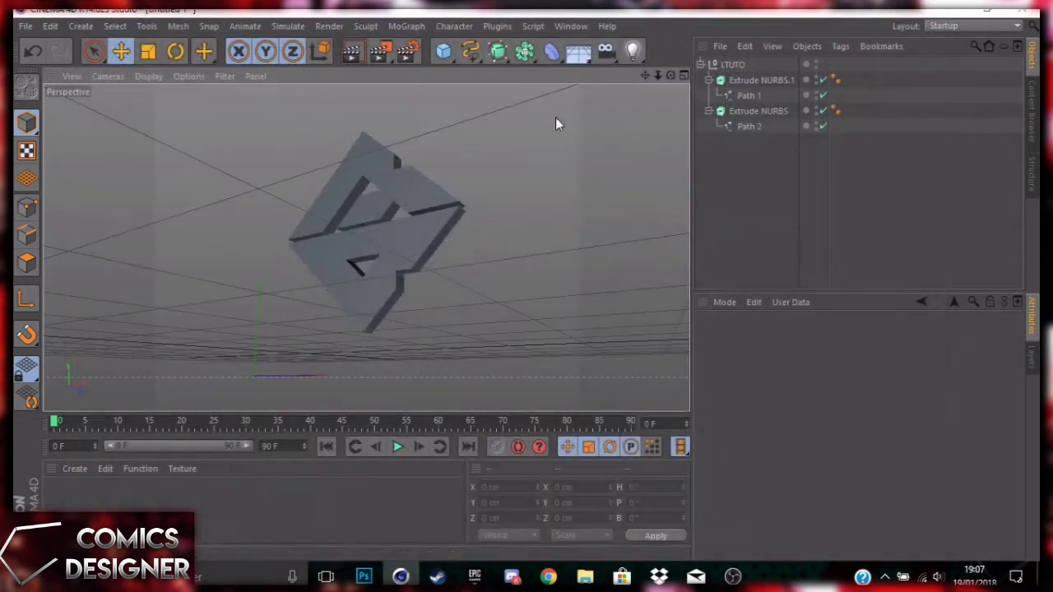
- Set the Z extrusion movement of both Extrude NURBS objects to 0 cm to flatten the logo
left_click(766, 79)
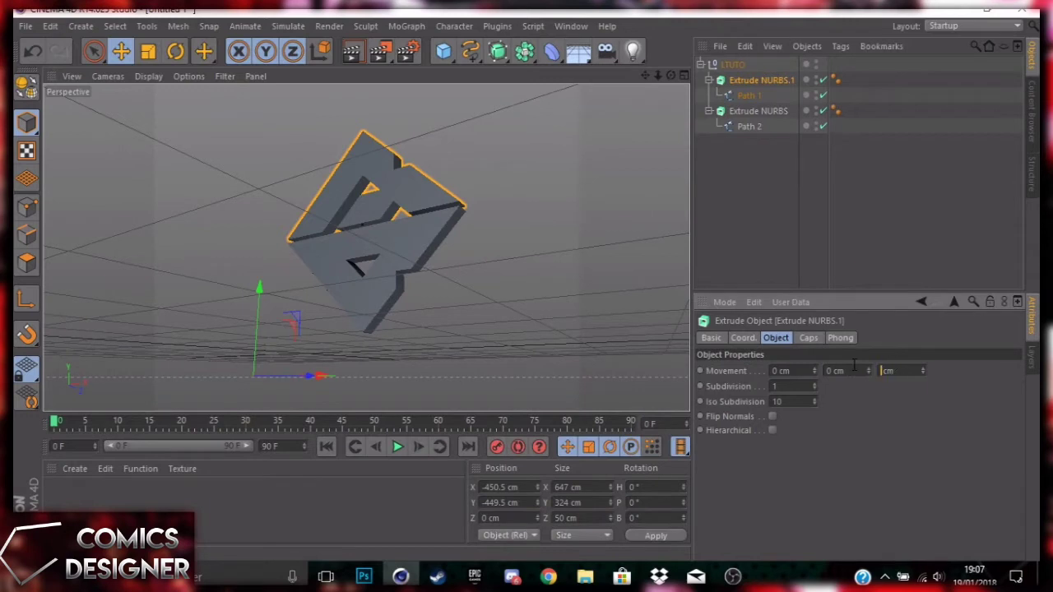
key("Return")
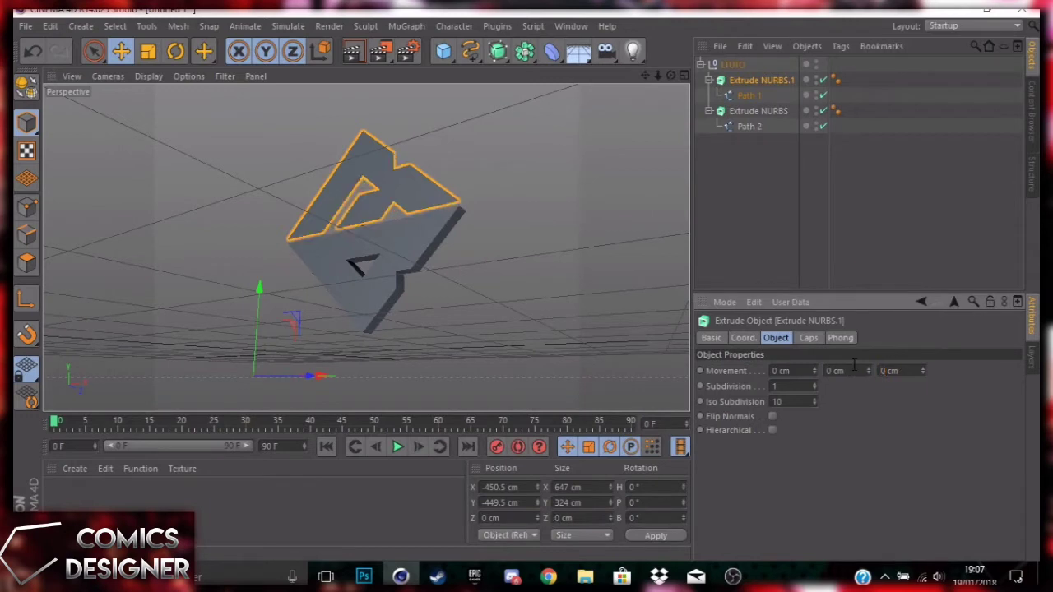
left_click(773, 113)
left_click_drag(896, 371, 869, 376)
key("BackSpace")
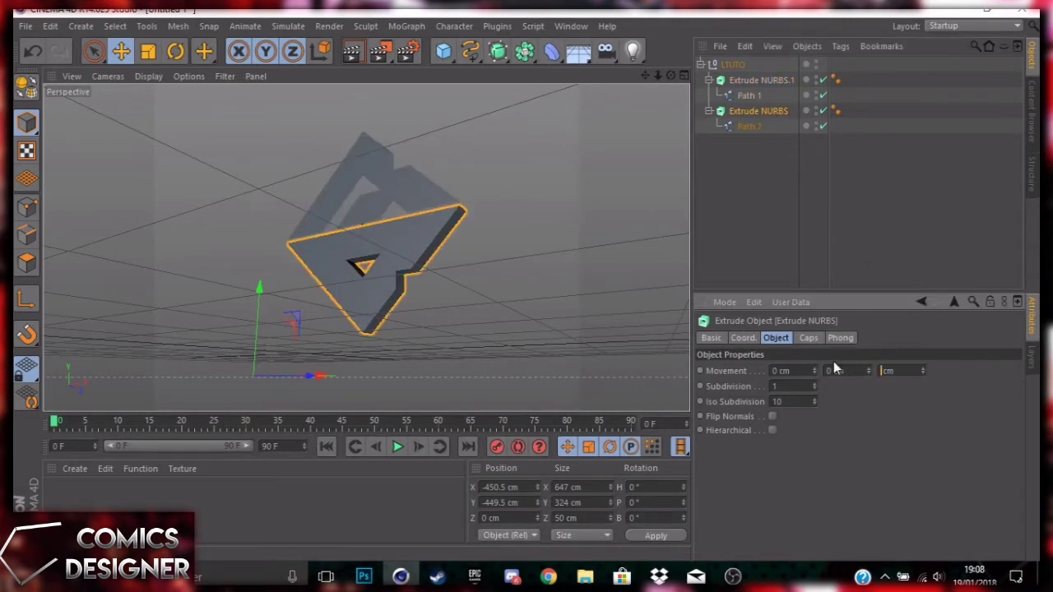
type("0")
key("Return")
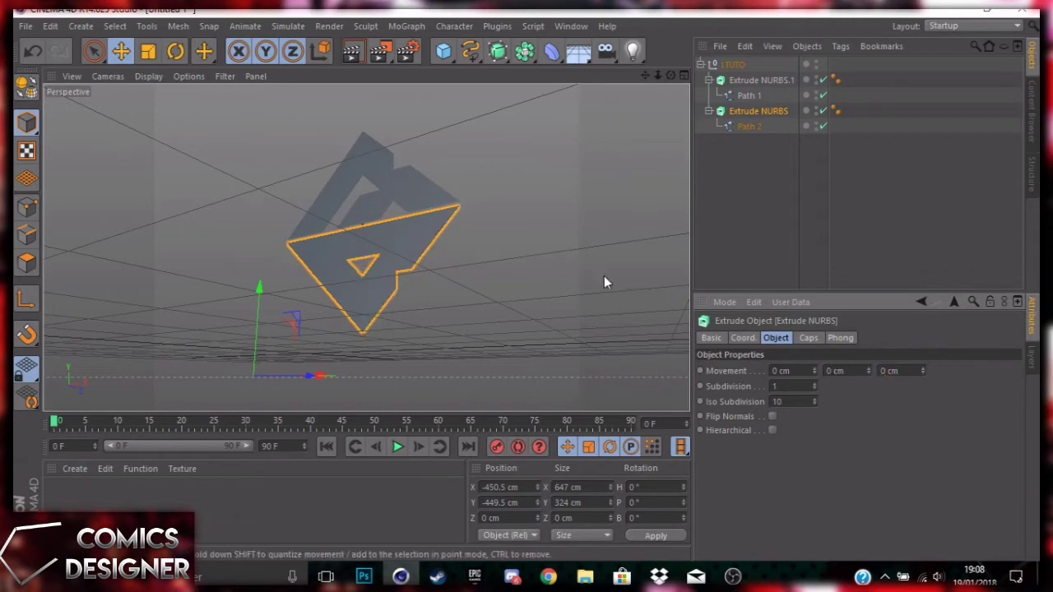
left_click(764, 228)
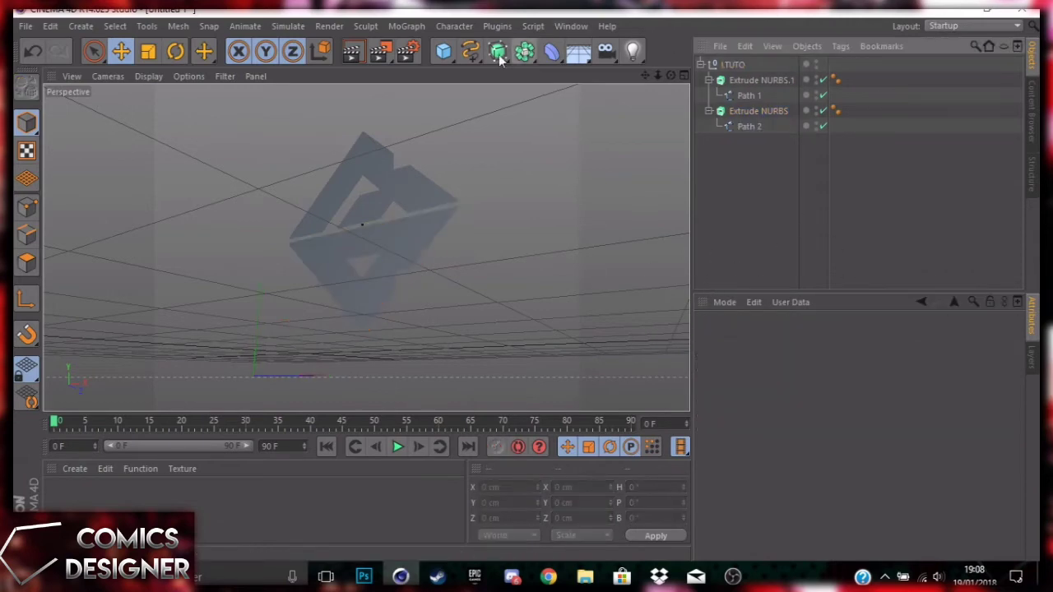
- Render the flattened logo to the Picture Viewer and select the newest render in the history
left_click(379, 51)
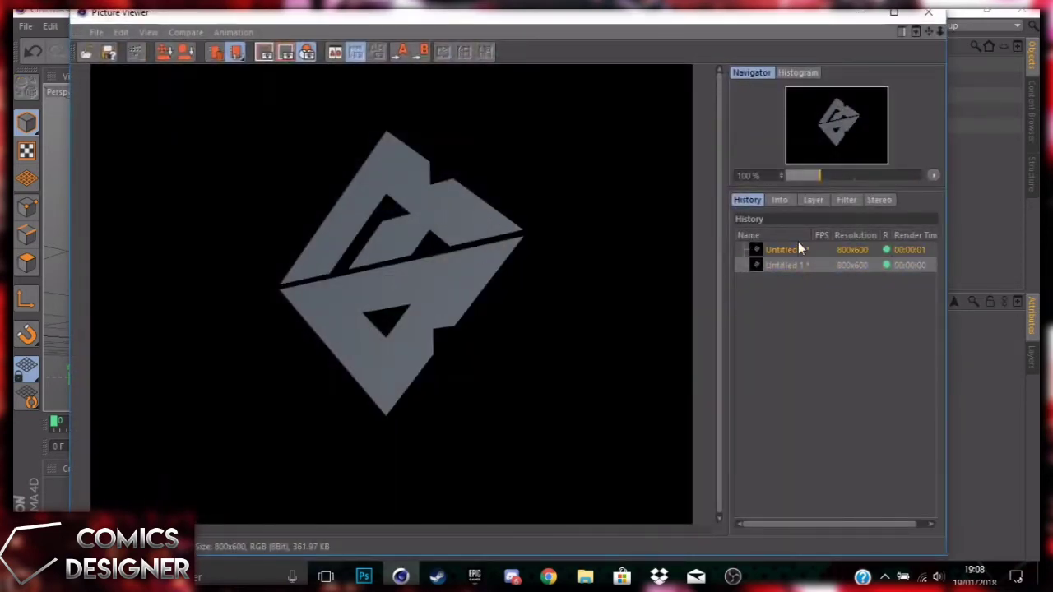
left_click(810, 264)
right_click(814, 266)
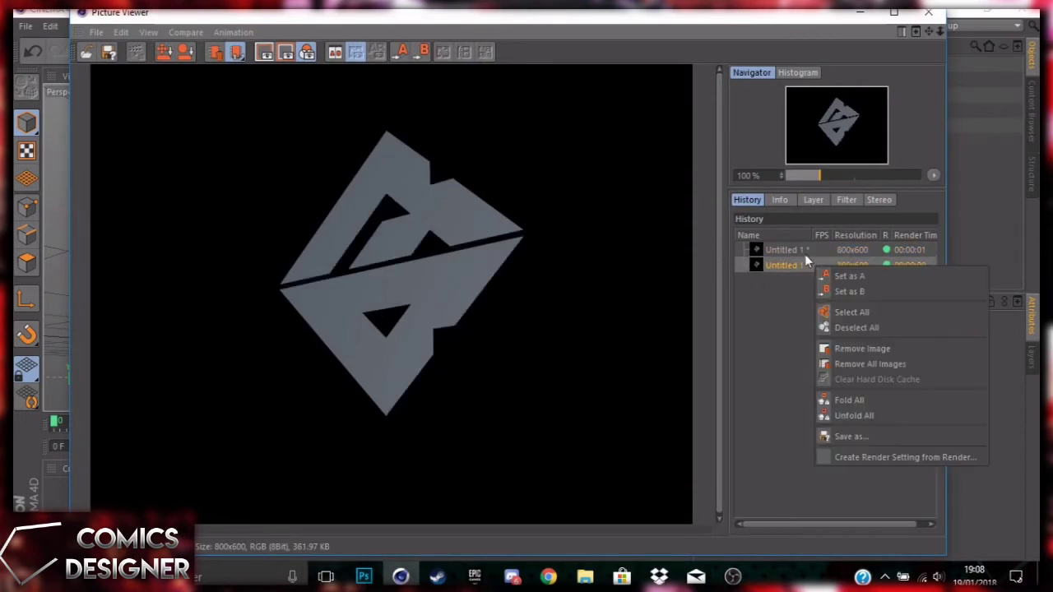
left_click(753, 265)
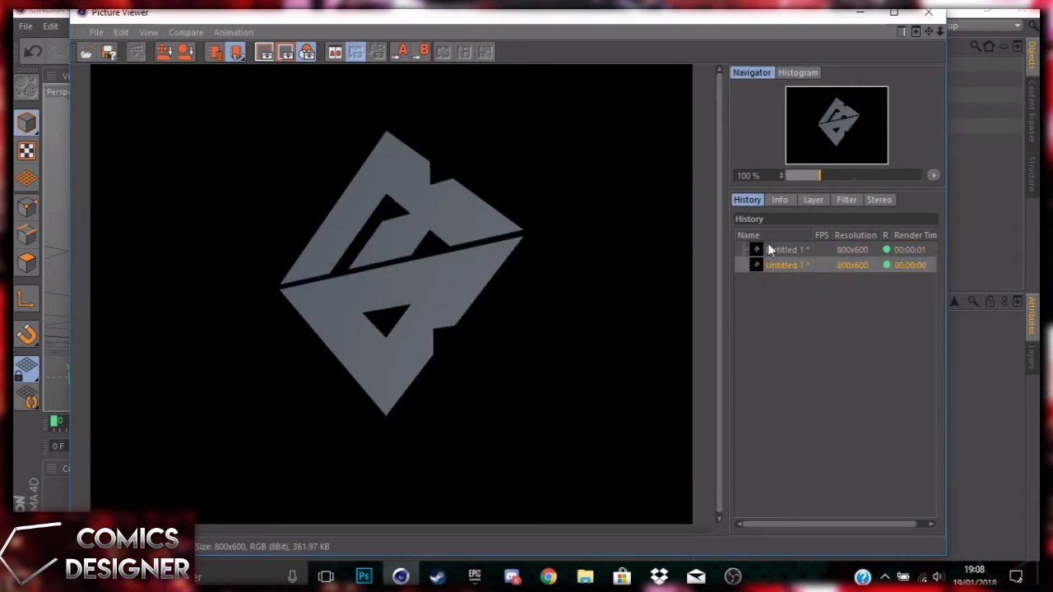
left_click(767, 247)
left_click(773, 265)
- Save the flat render as TUTO 2D in the Desktop's C4D folder and close the Picture Viewer
right_click(817, 264)
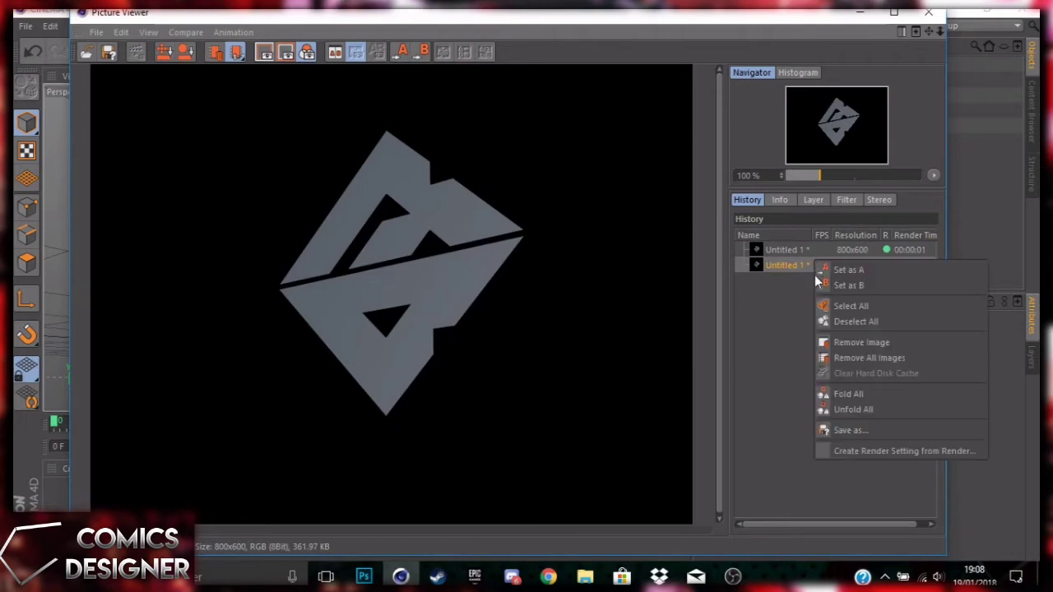
left_click(858, 427)
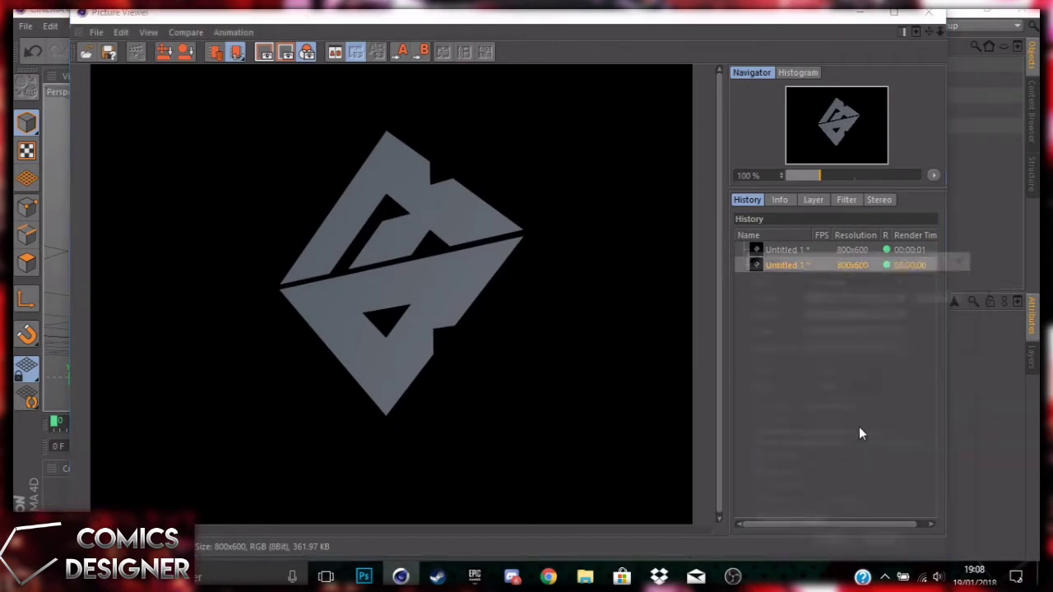
left_click(843, 543)
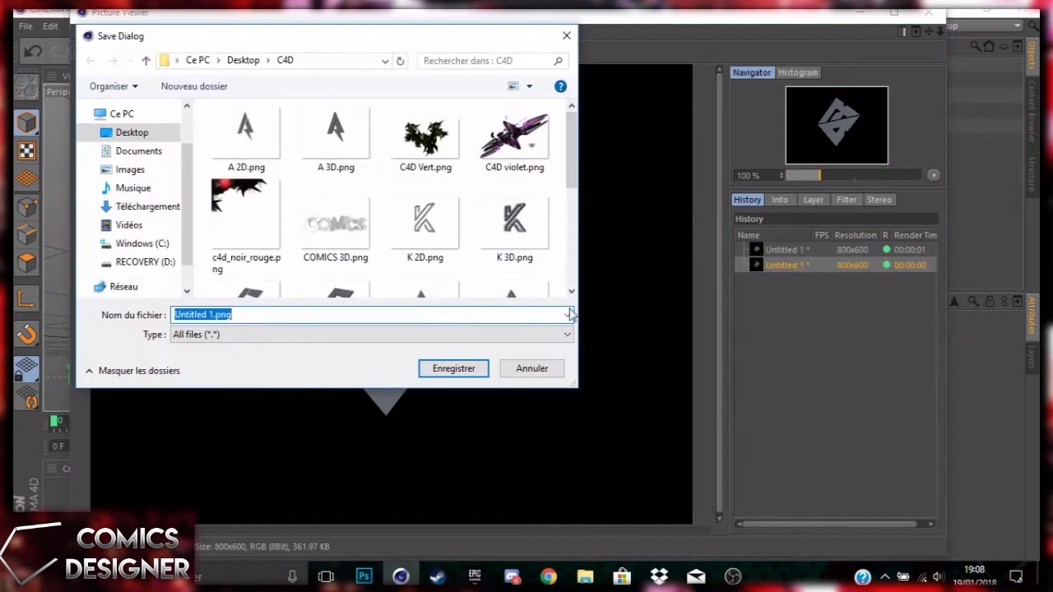
key("BackSpace")
type("T")
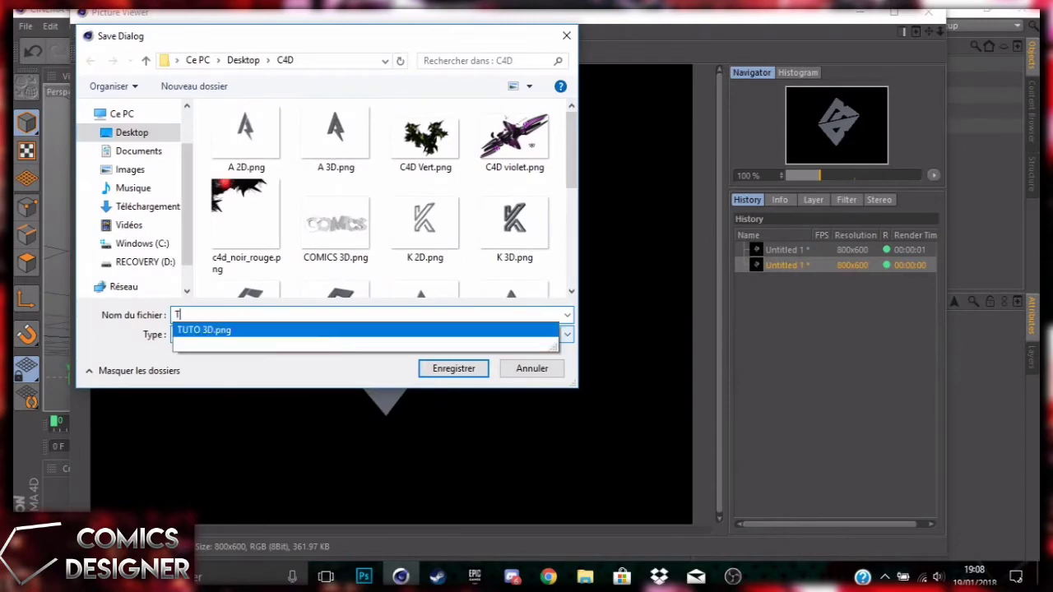
type("UTO")
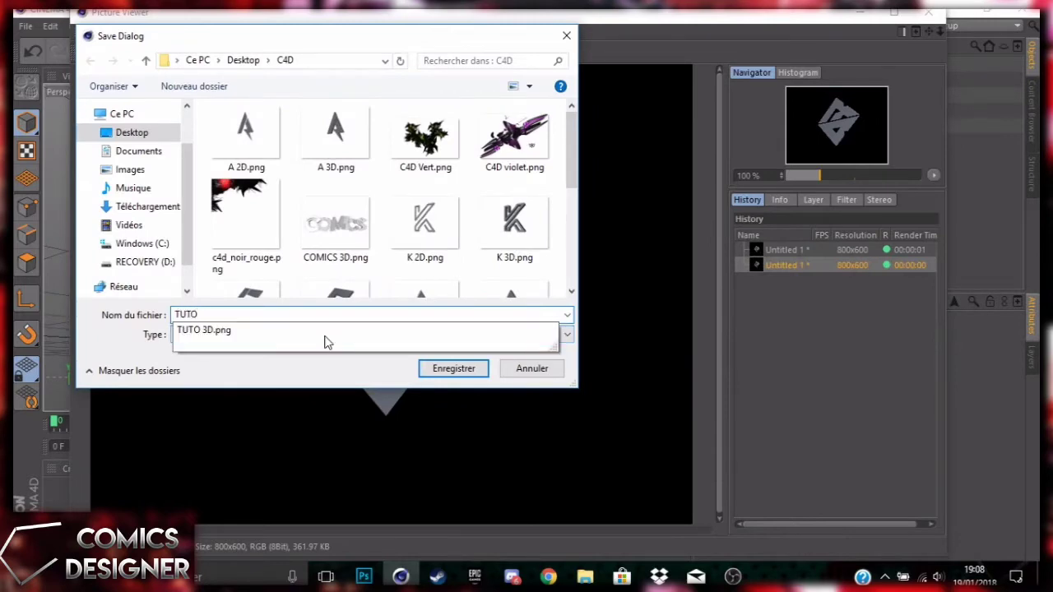
type(" 2D")
key("Return")
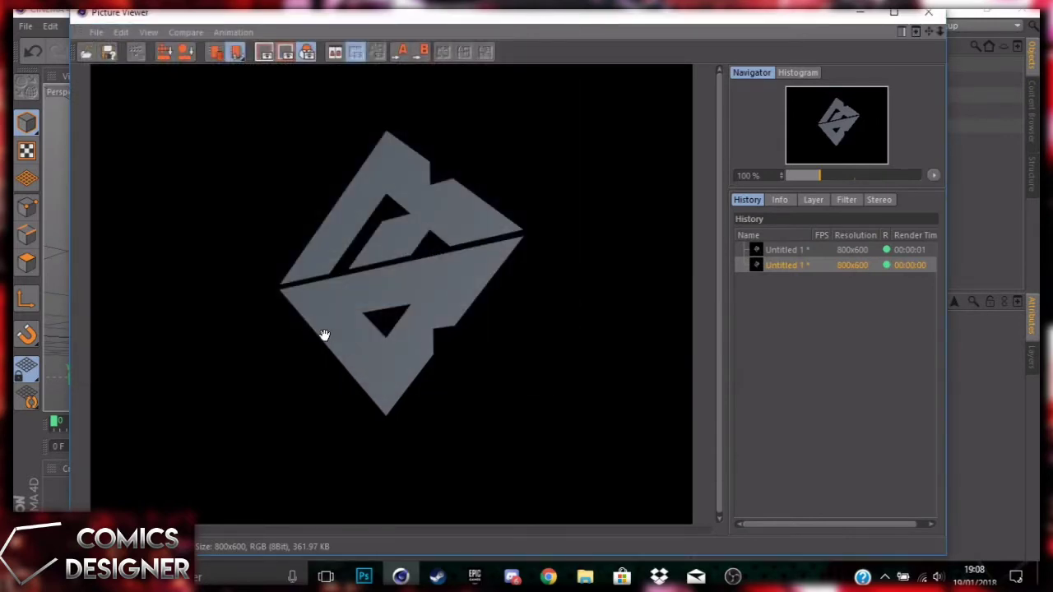
left_click(937, 13)
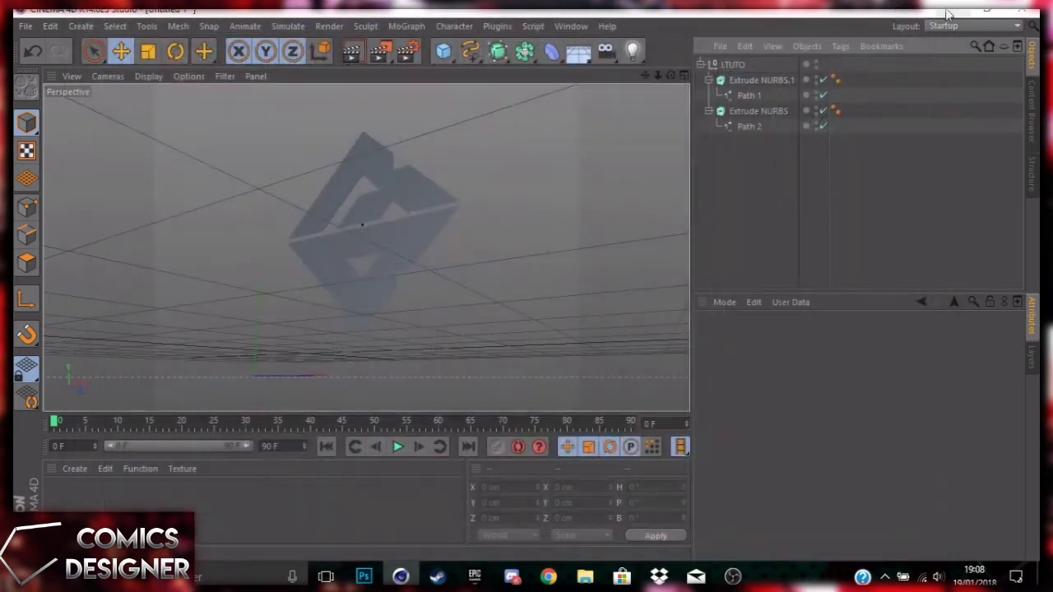
- Switch to the 900-900 document in Photoshop and fill the Calque 1 layer with black (000000)
left_click(952, 12)
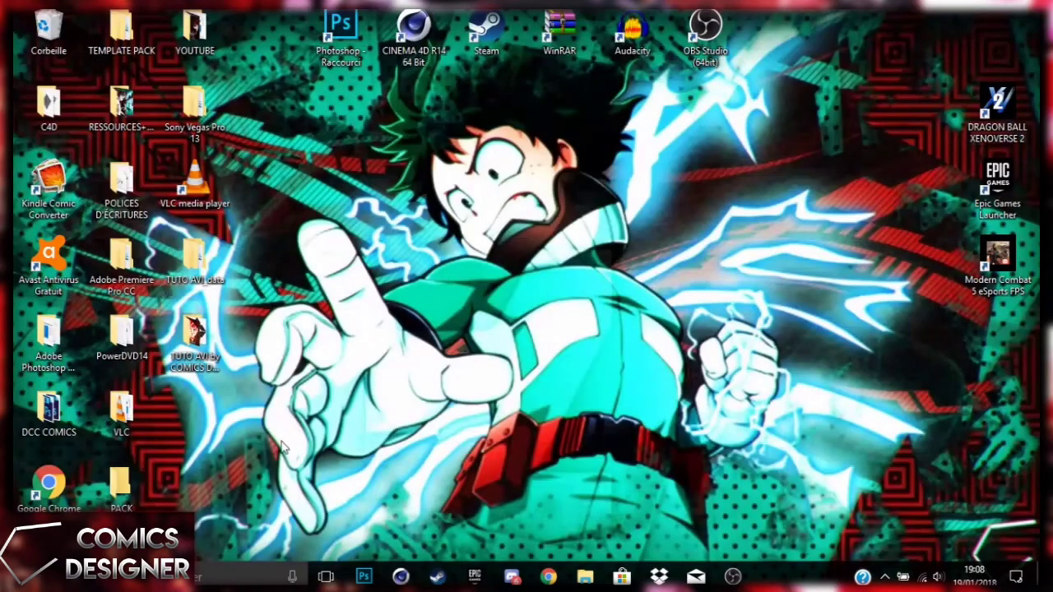
left_click(363, 577)
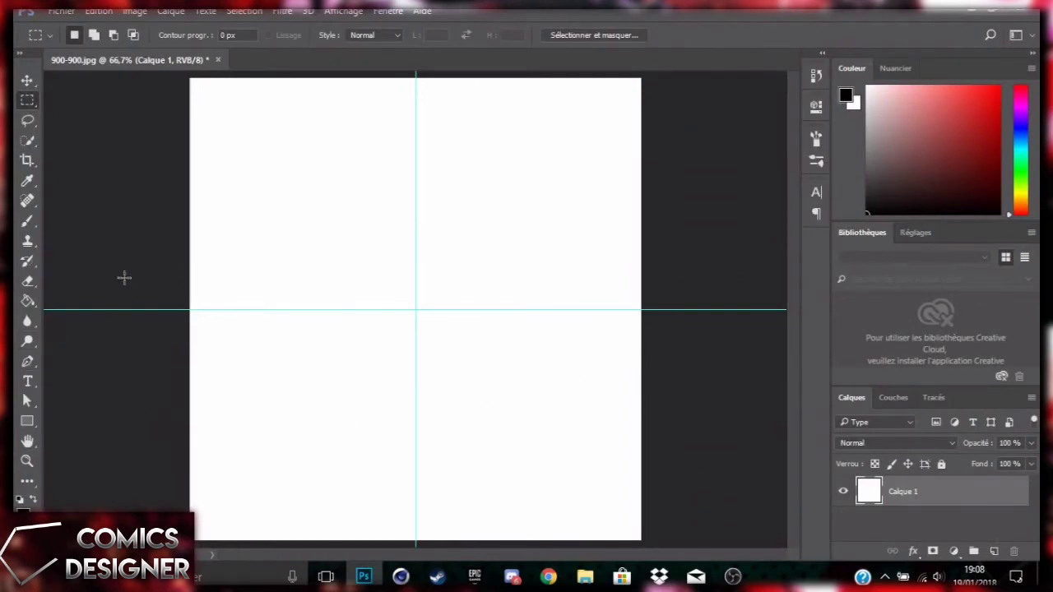
left_click(27, 301)
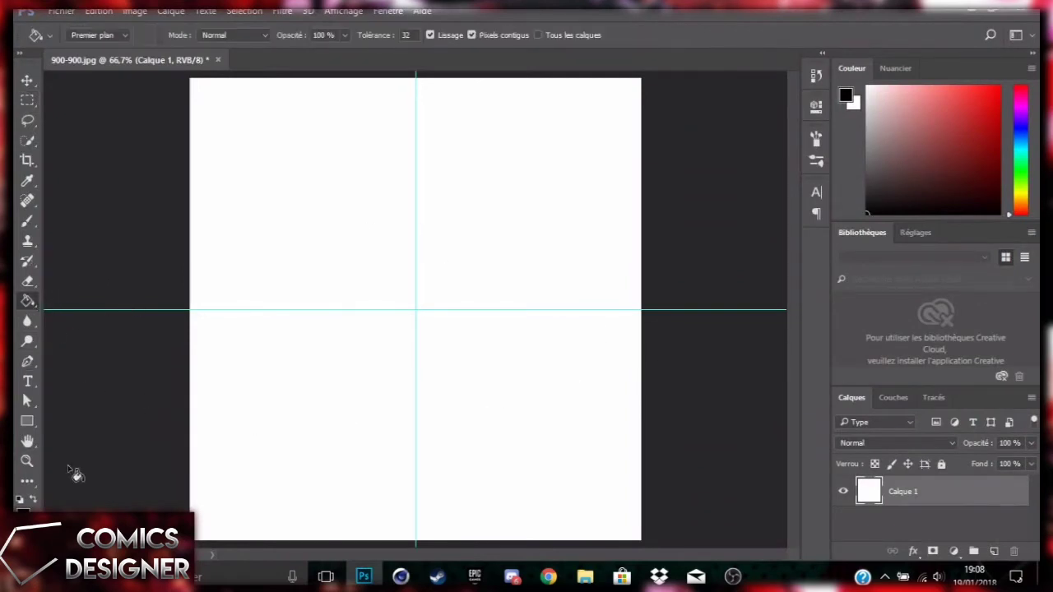
left_click(24, 515)
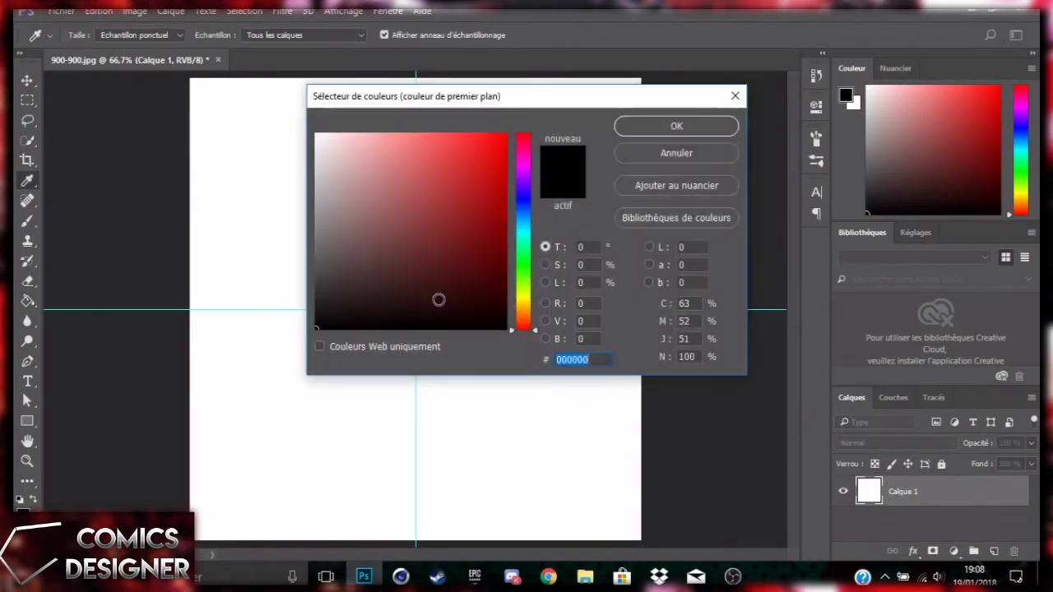
left_click(690, 125)
left_click(436, 247)
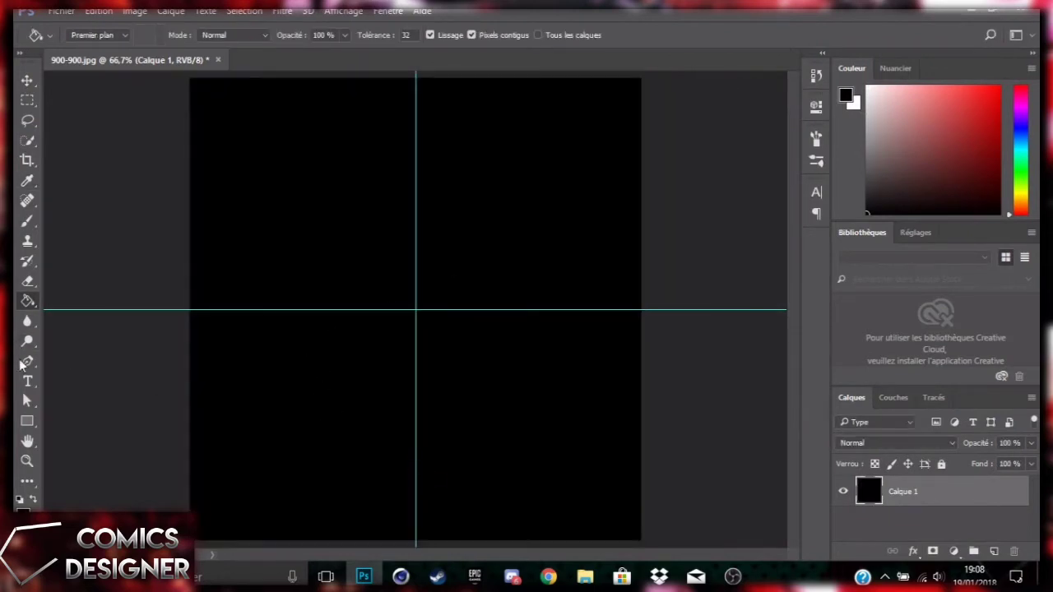
left_click(29, 400)
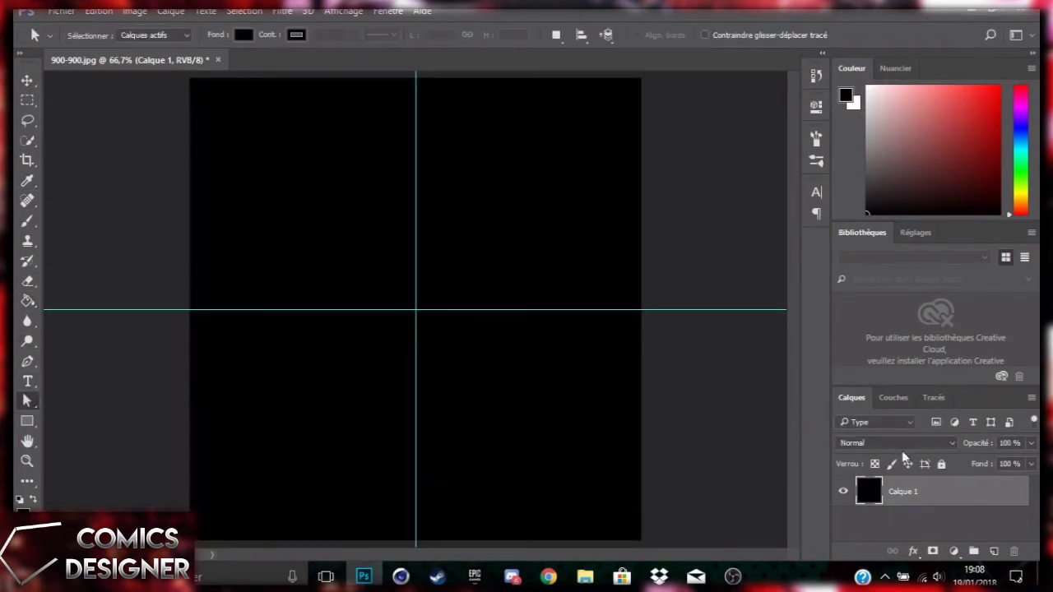
- Place Wallpaper.jpg from the TUTO AVI folder, scaled to about 92 % and centred so it covers the whole canvas
left_click(601, 575)
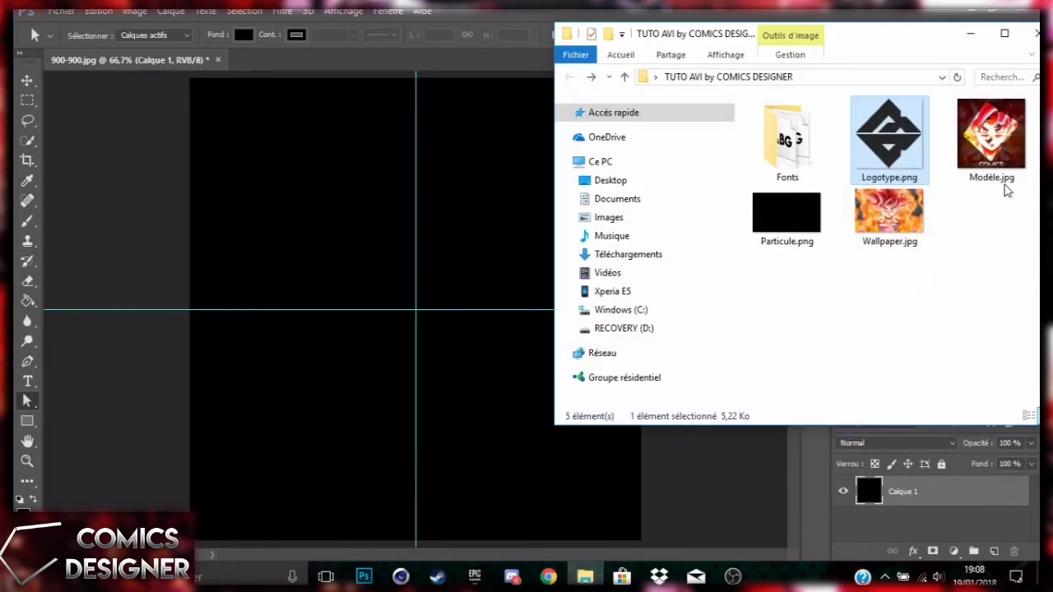
left_click_drag(888, 215, 433, 310)
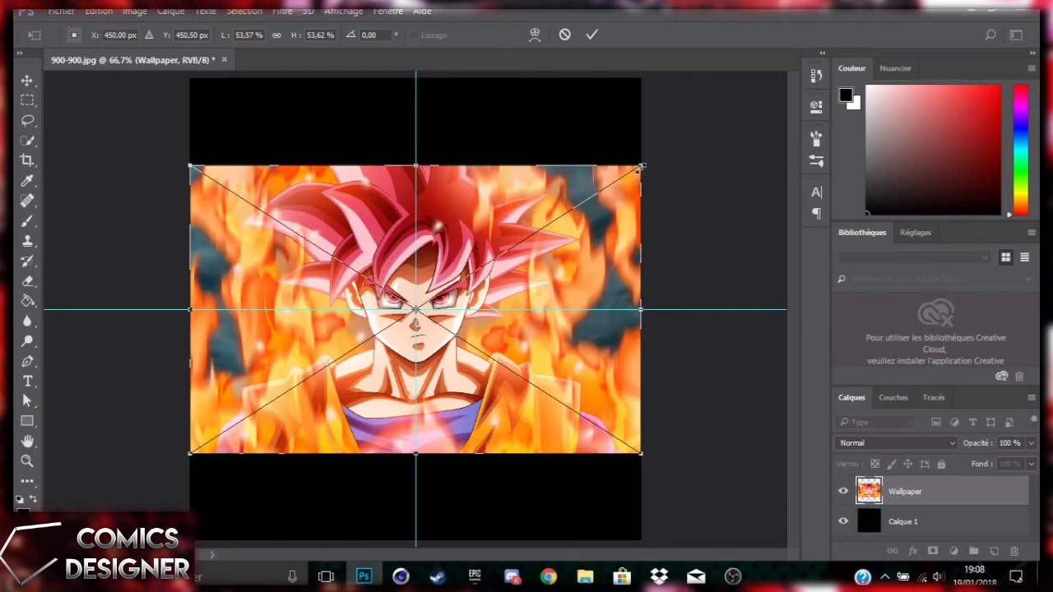
left_click_drag(642, 166, 788, 72)
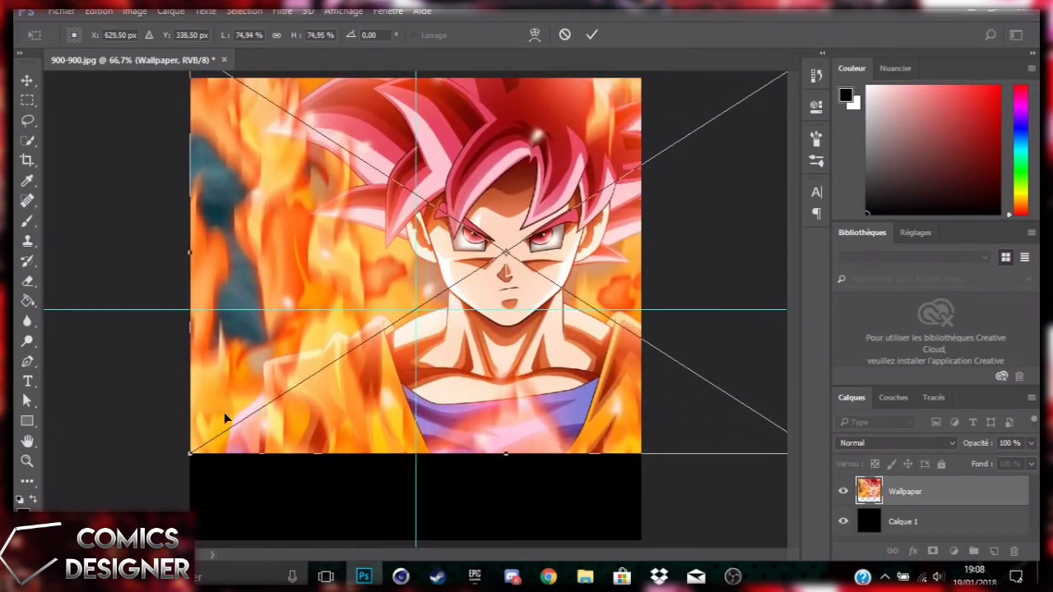
left_click_drag(205, 448, 51, 539)
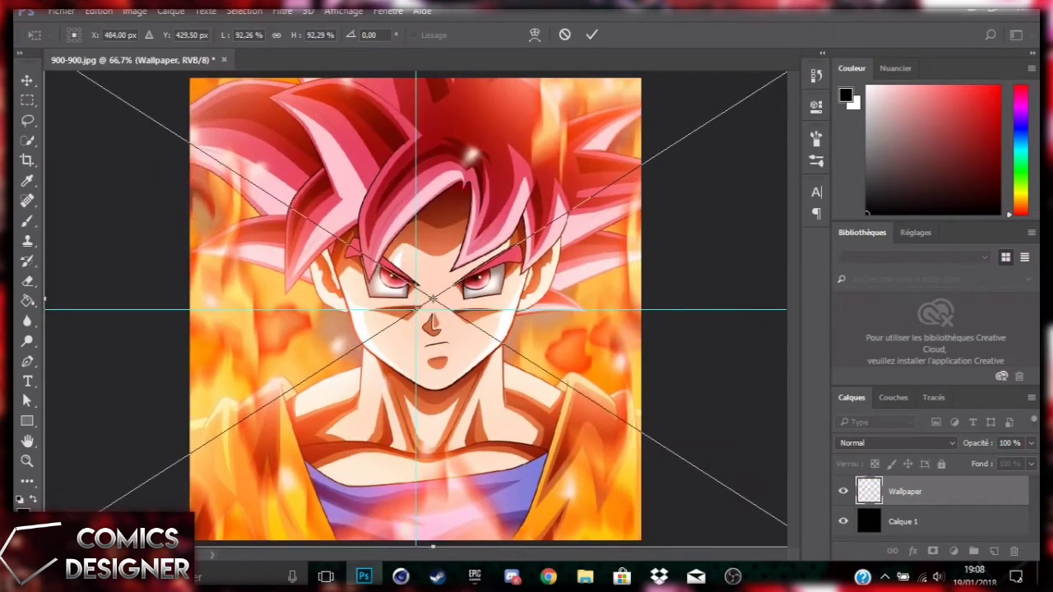
left_click_drag(355, 417, 337, 422)
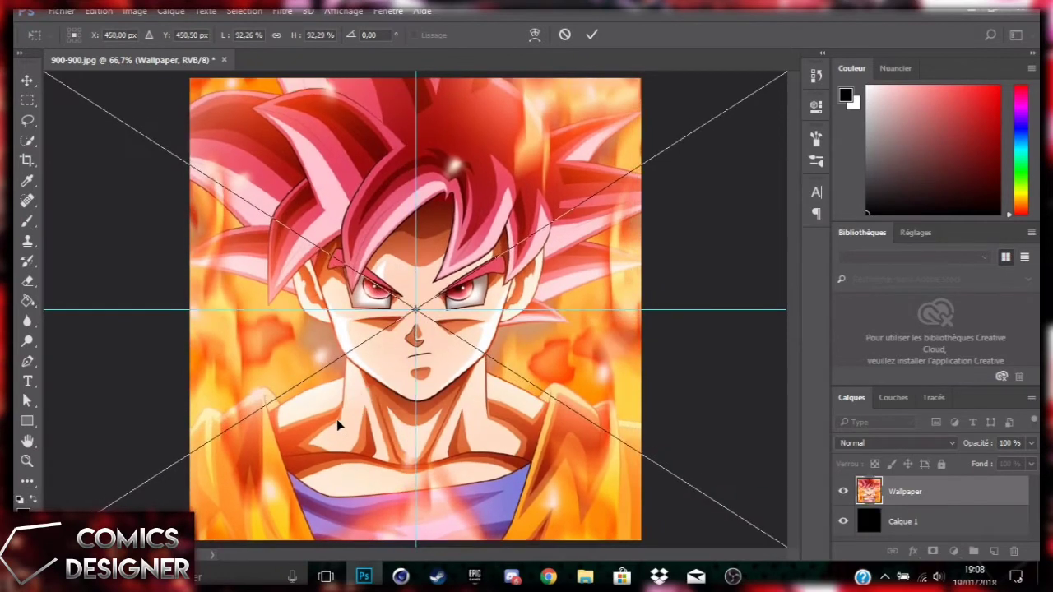
key("Return")
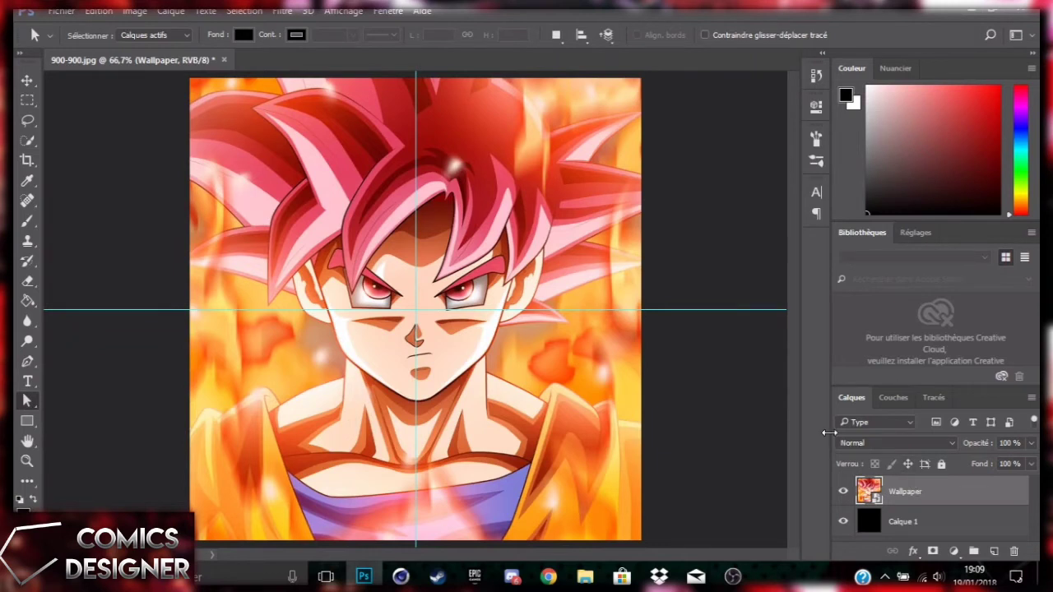
- Duplicate the Wallpaper layer, set the copy's blend mode to Incrustation, and compare the image with and without it
key("ctrl+j")
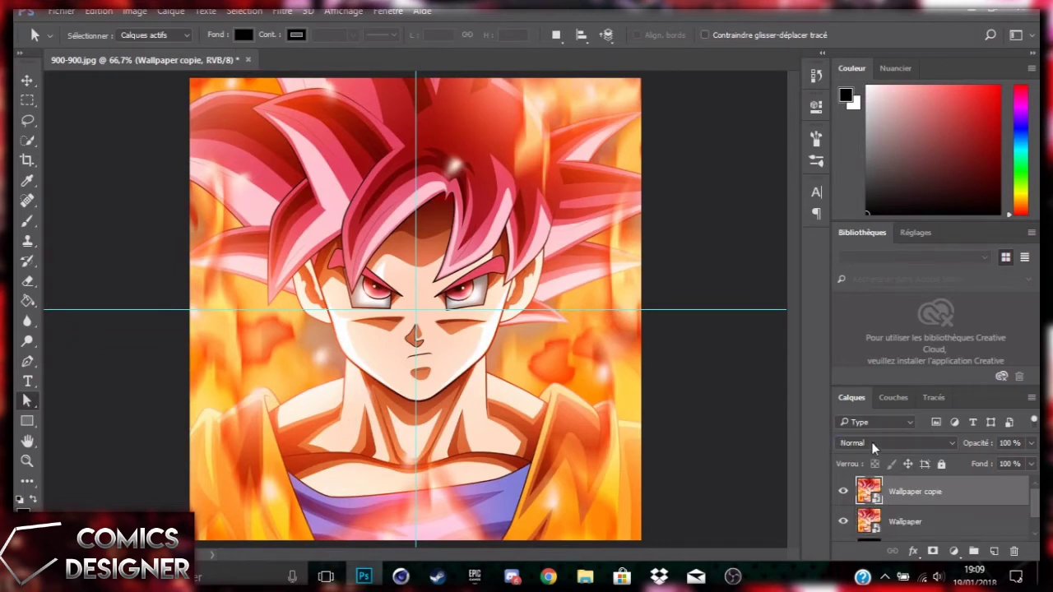
left_click(871, 442)
left_click(856, 283)
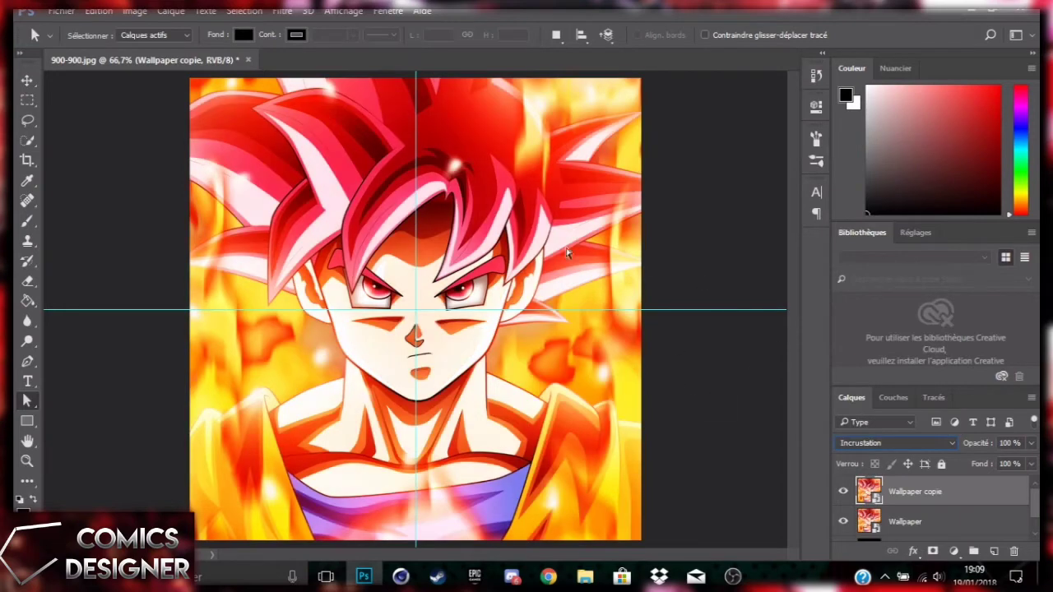
left_click(843, 492)
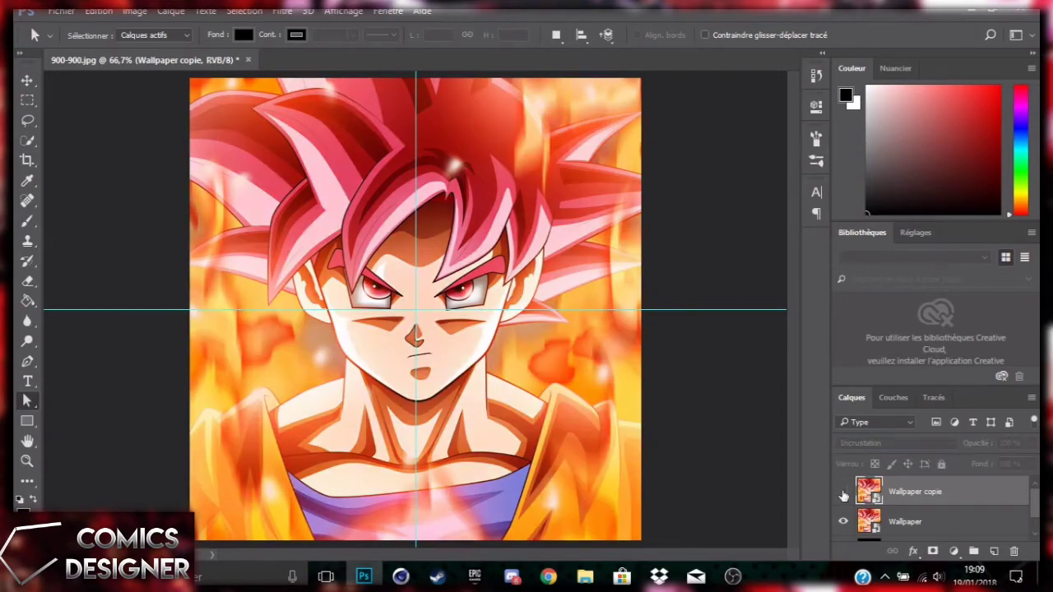
left_click(843, 492)
left_click(843, 492)
left_click(843, 493)
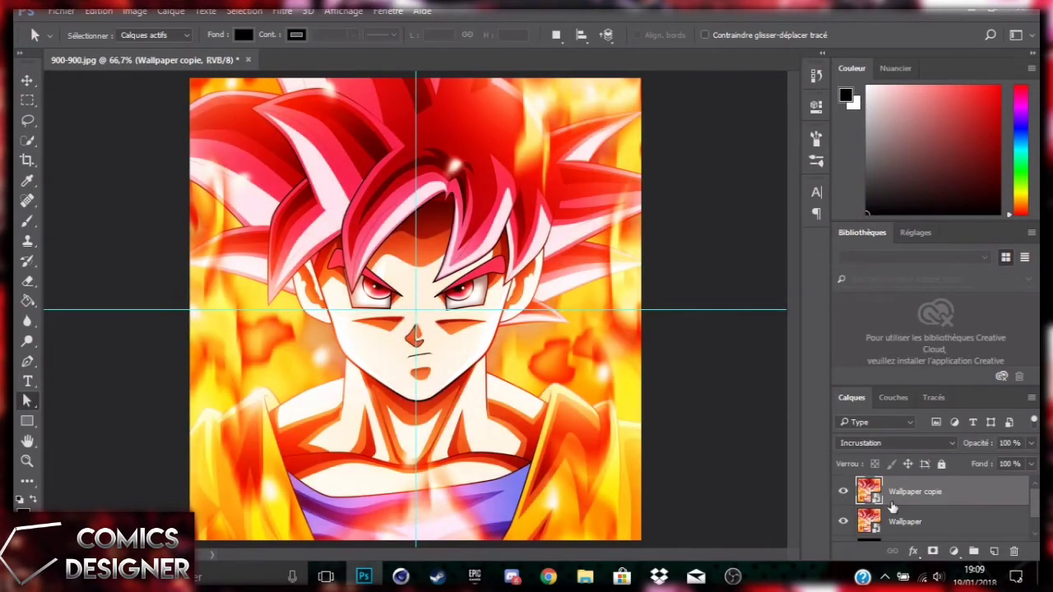
- Merge the Wallpaper and Wallpaper copie layers into a single layer
left_click(948, 521, "ctrl")
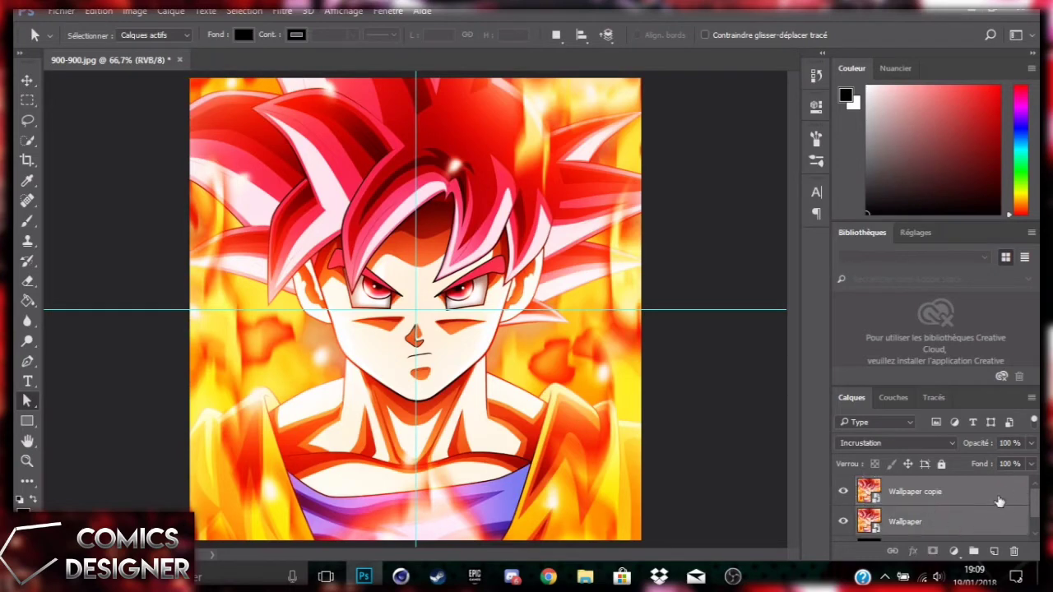
right_click(962, 504)
left_click(679, 474)
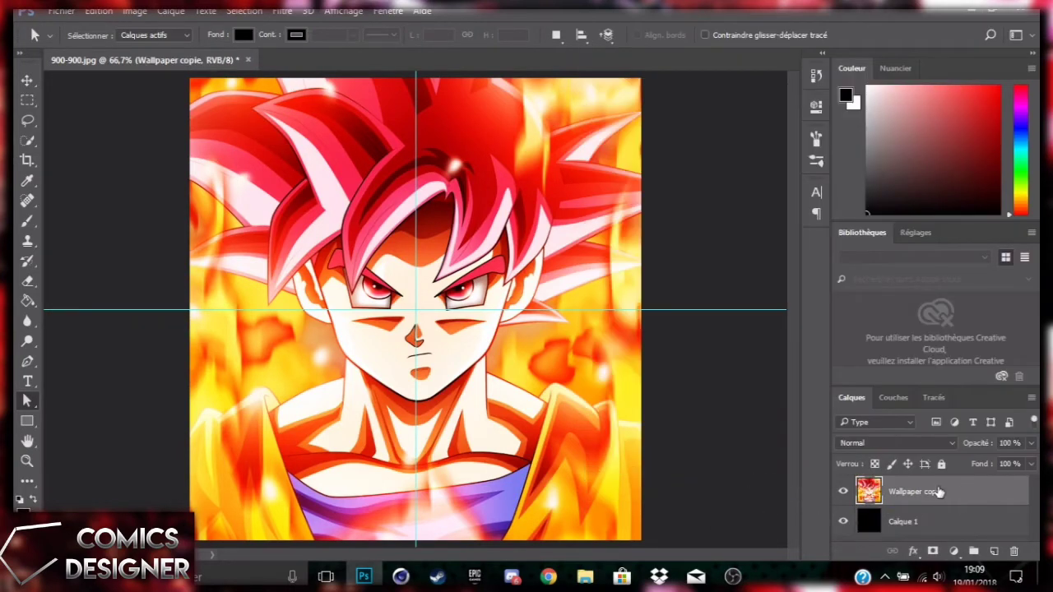
- Duplicate the merged wallpaper layer twice and hide both duplicates
key("ctrl+j")
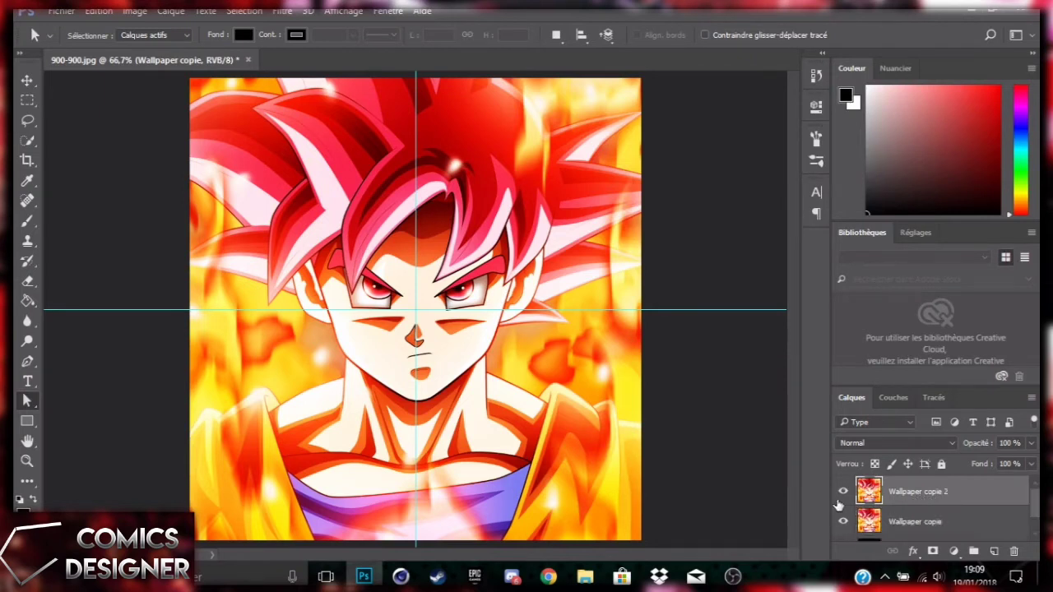
key("ctrl+j")
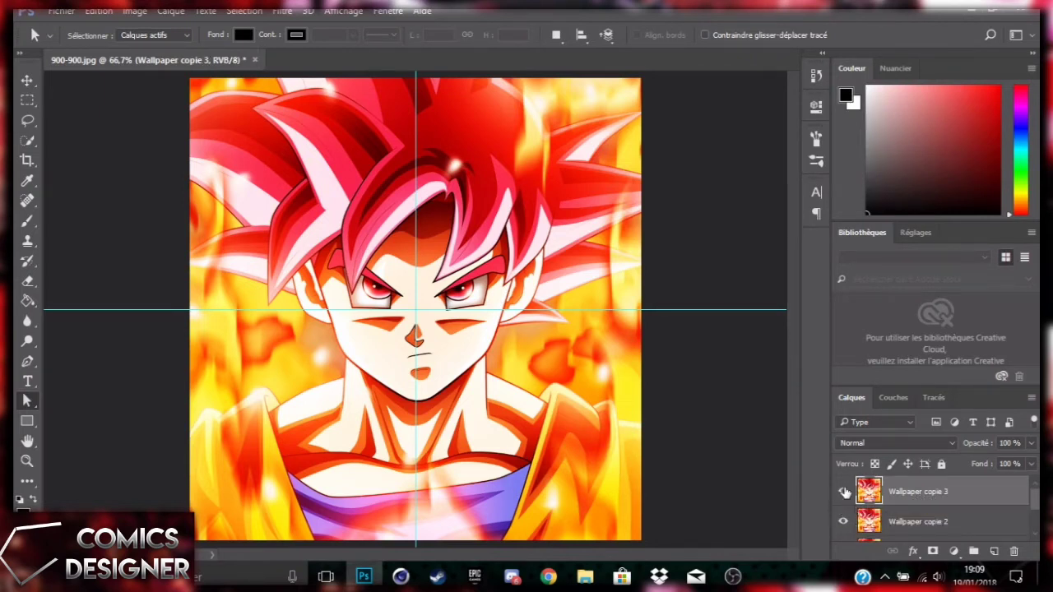
left_click(843, 492)
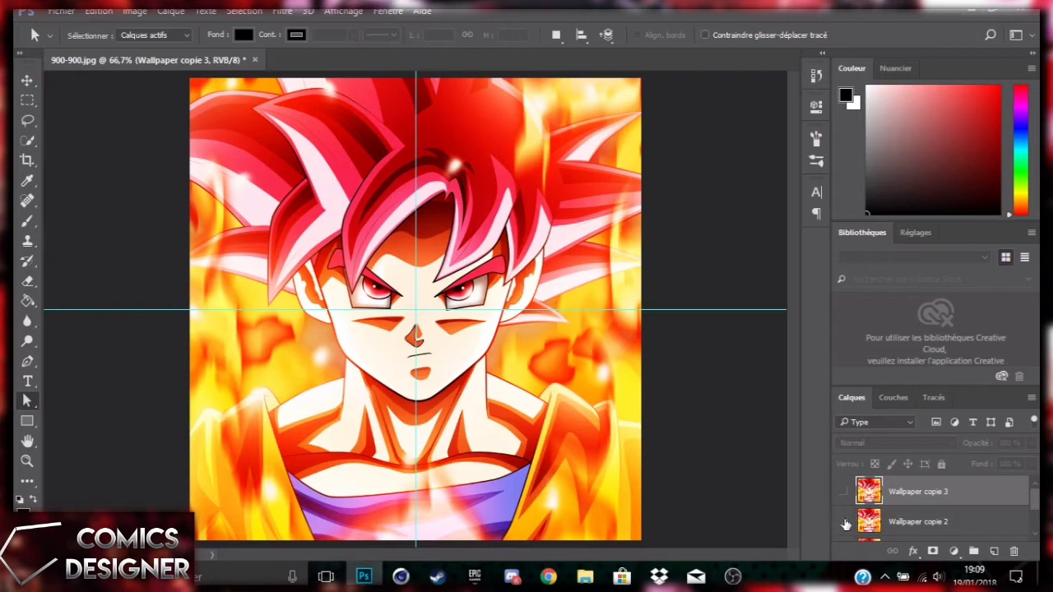
scroll(970, 522, "down", 1)
- Set the Wallpaper copie layer's opacity to 30 % and compare it with the black Calque 1 layer hidden and shown
left_click(957, 516)
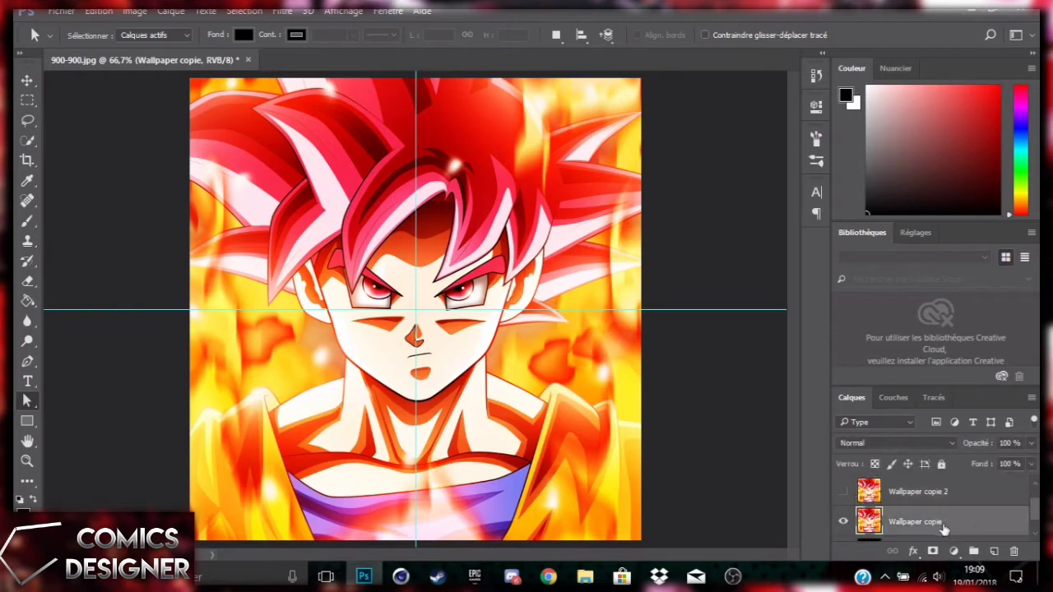
left_click(1010, 443)
type("30")
key("Return")
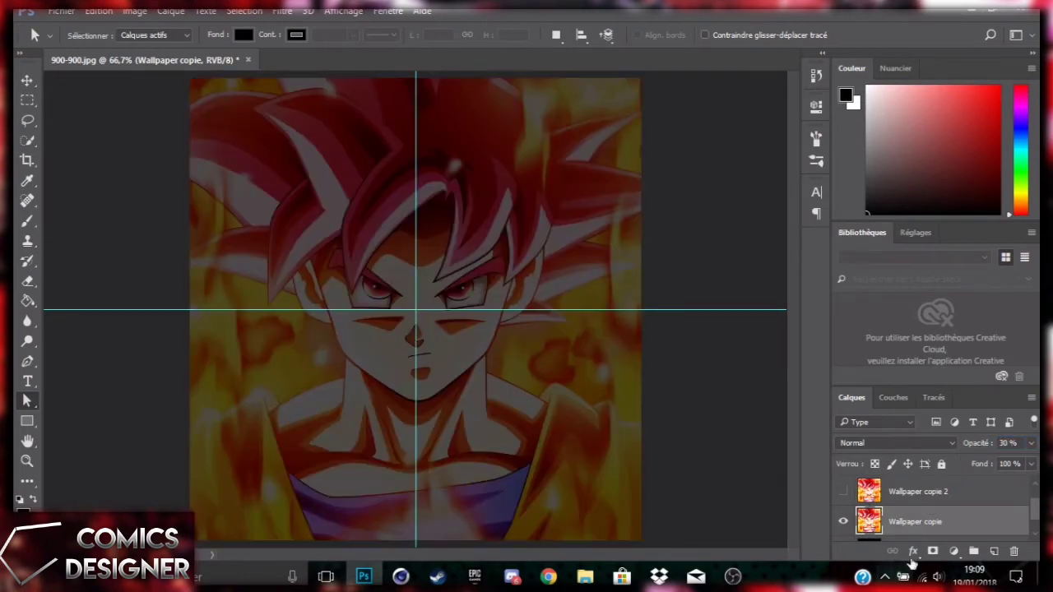
scroll(860, 527, "down", 1)
left_click(844, 527)
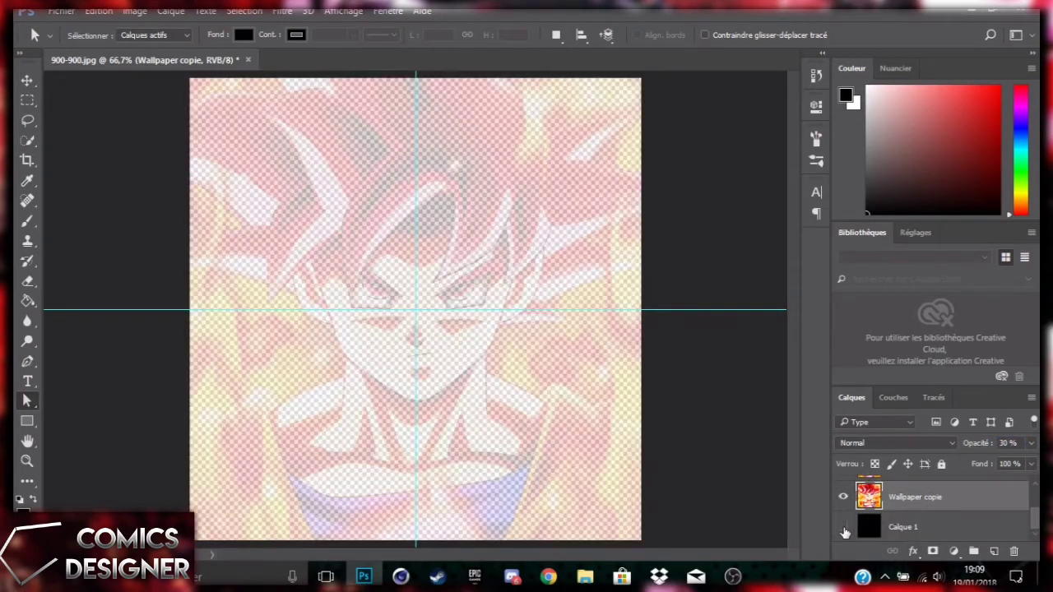
left_click(843, 527)
left_click(843, 527)
left_click(844, 528)
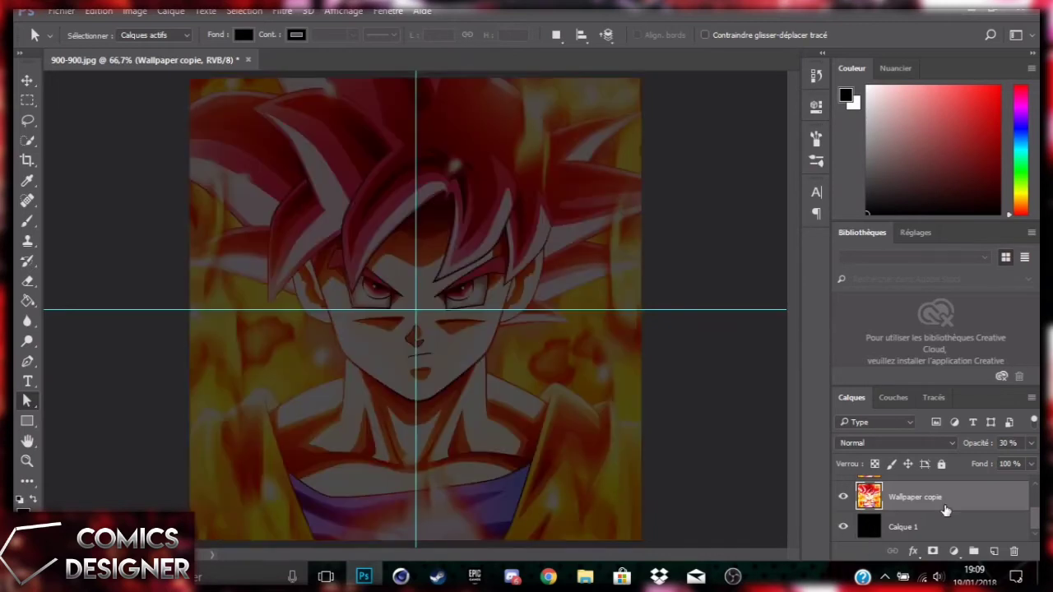
- Place TUTO 3D.png and TUTO 2D.png from the desktop's C4D folder directly above the Wallpaper copie layer
scroll(946, 512, "up", 2)
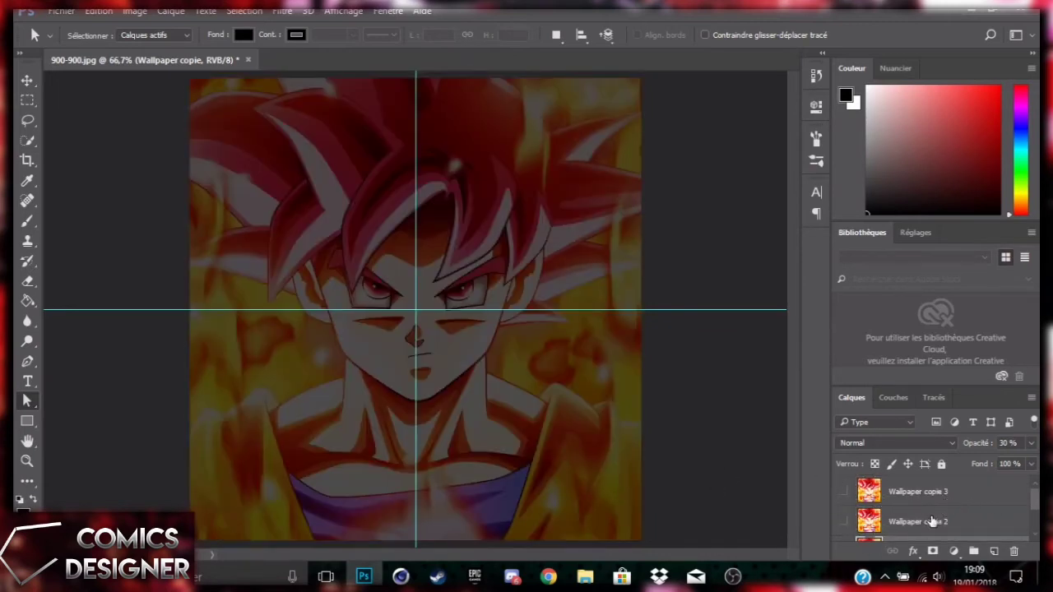
scroll(875, 510, "down", 2)
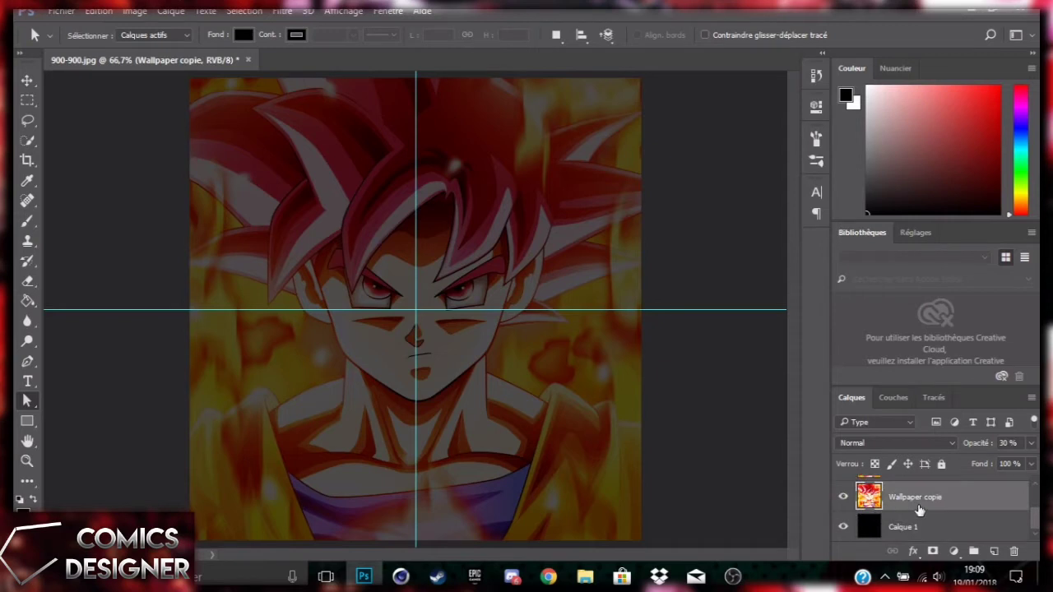
left_click(585, 575)
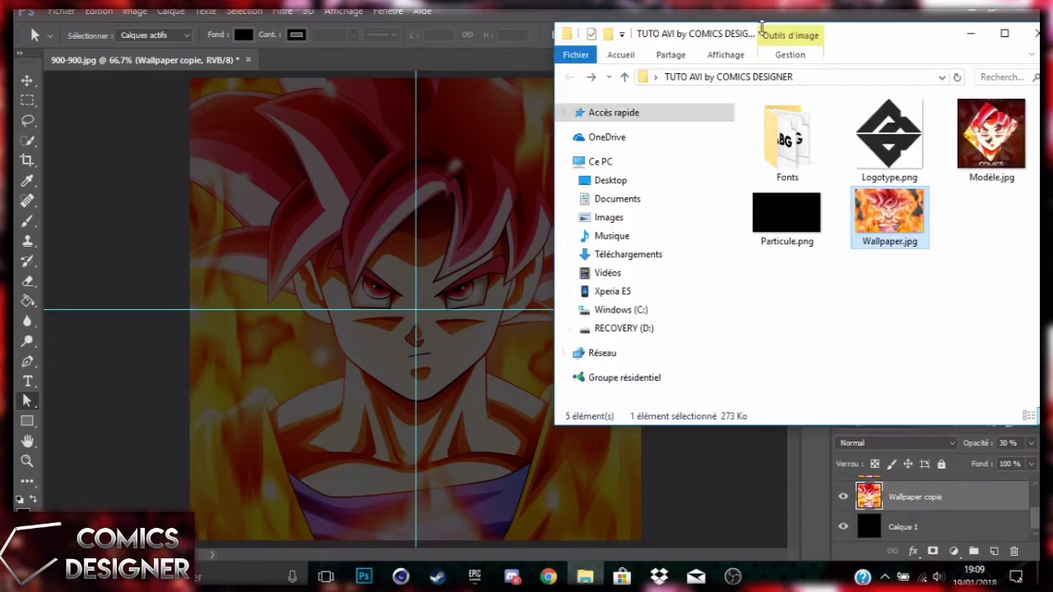
left_click(645, 181)
double_click(825, 158)
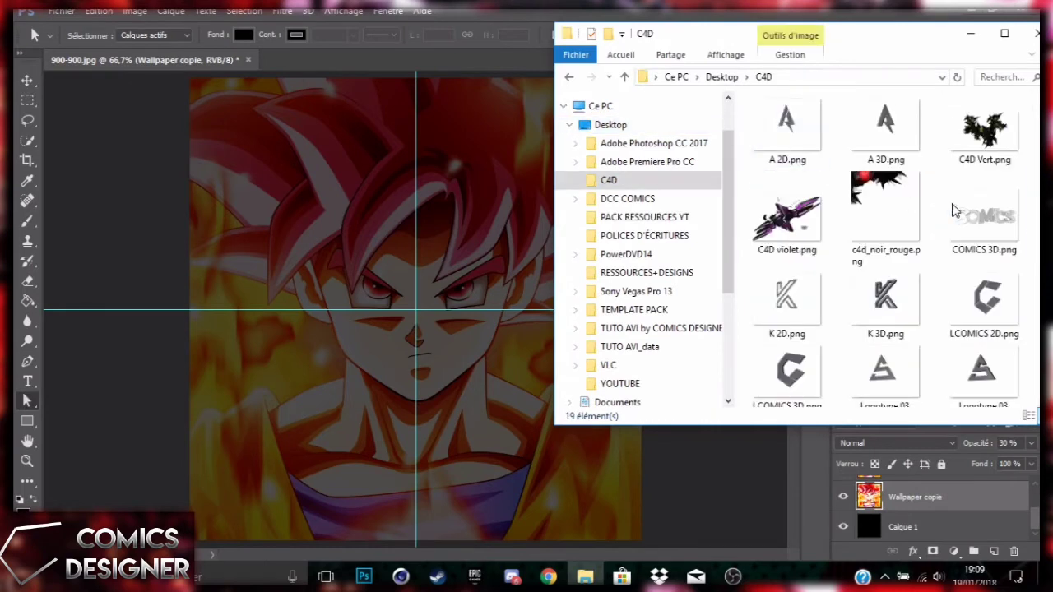
scroll(884, 304, "down", 3)
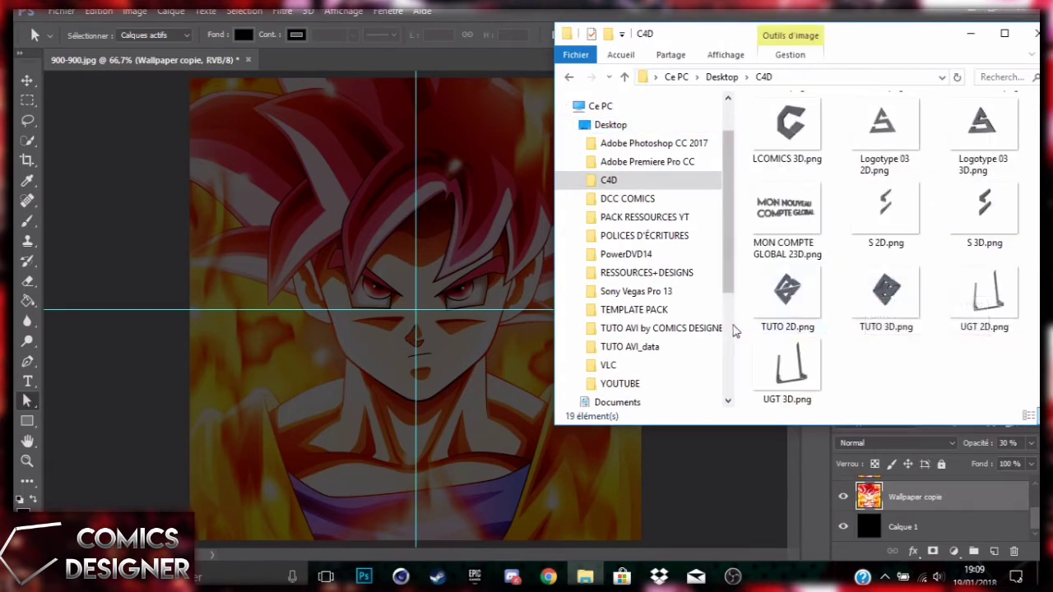
left_click_drag(739, 319, 453, 292)
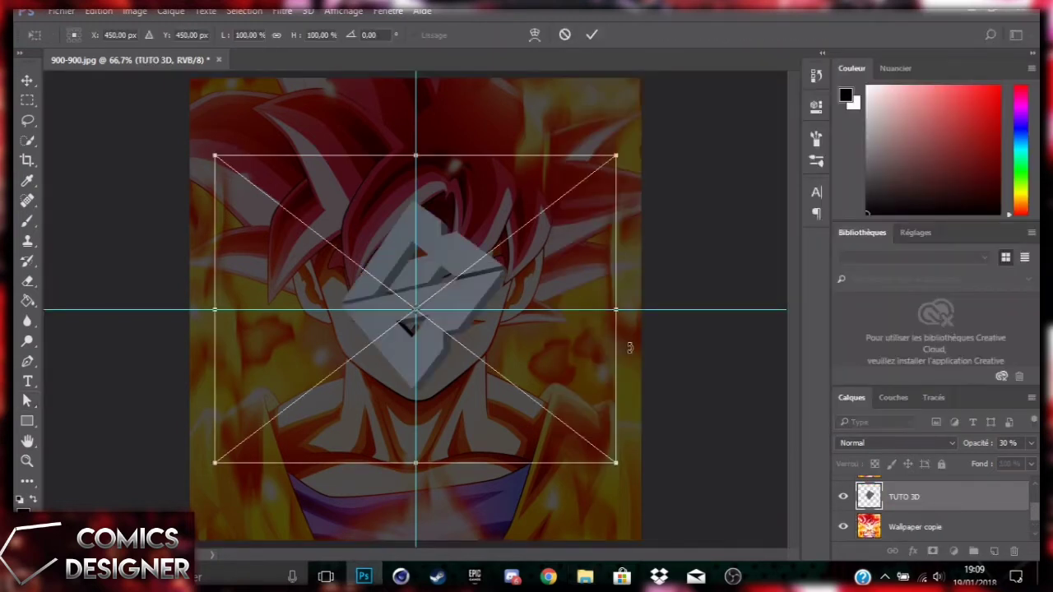
key("Return")
key("Return")
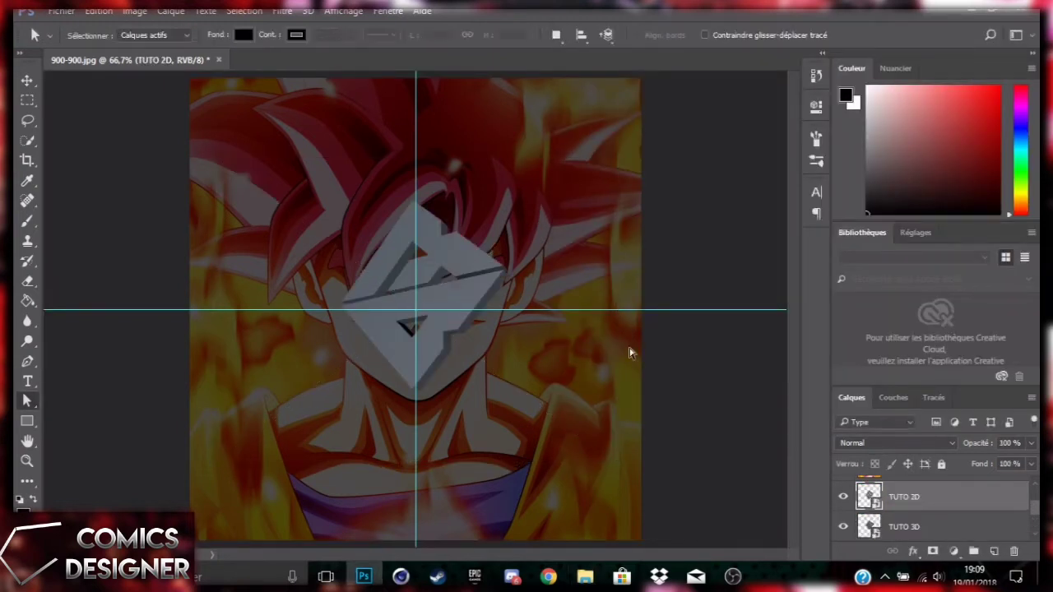
- Transform the TUTO 2D and TUTO 3D layers together: scale to about 173 %, centre them horizontally over the face, and rotate slightly counterclockwise
left_click(962, 529, "shift")
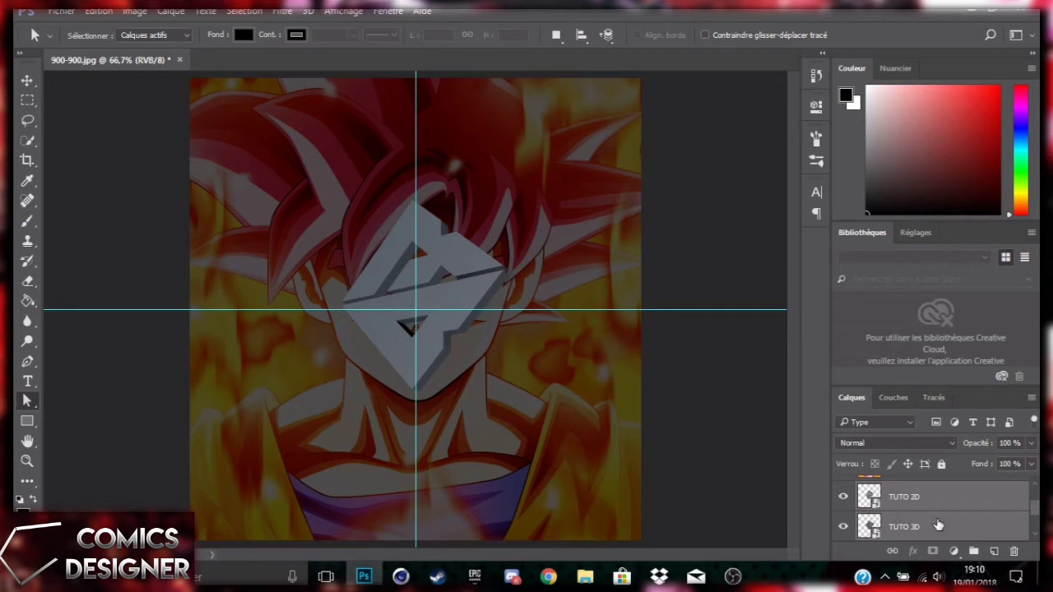
key("ctrl+t")
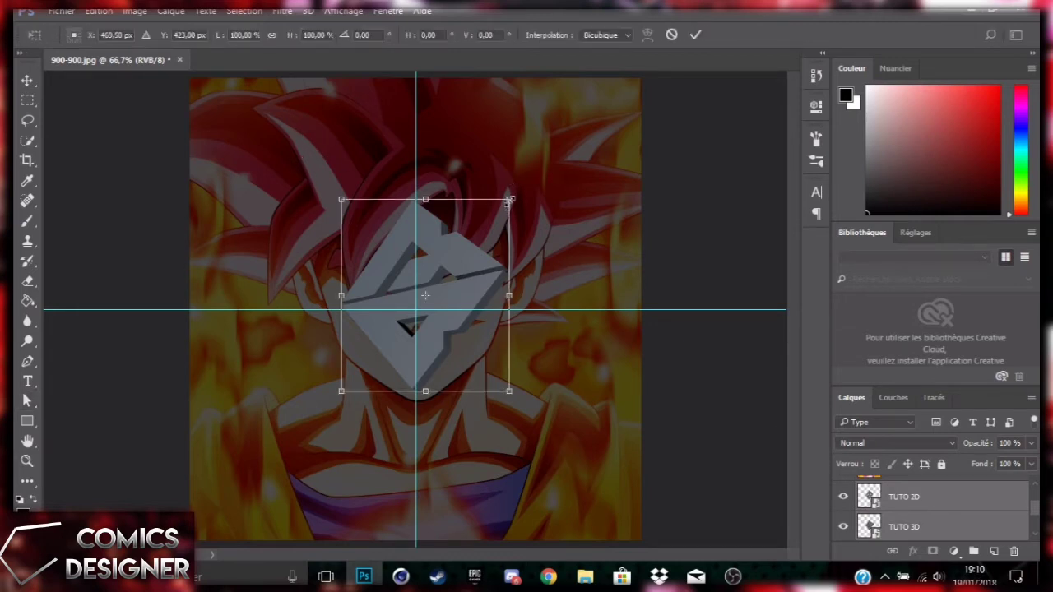
left_click_drag(510, 199, 633, 76)
left_click_drag(581, 188, 513, 268)
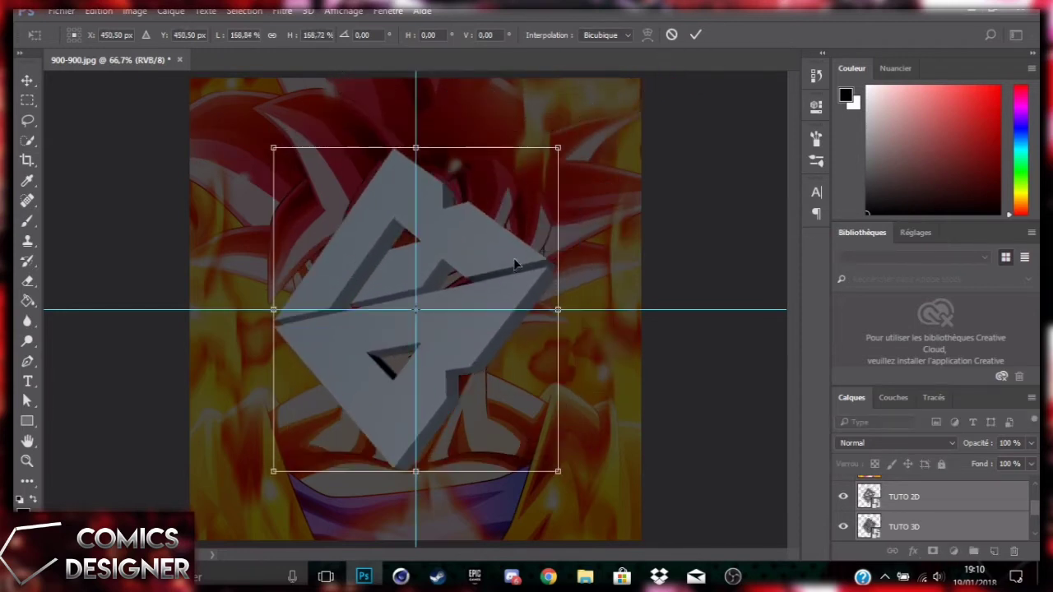
left_click_drag(558, 148, 562, 143)
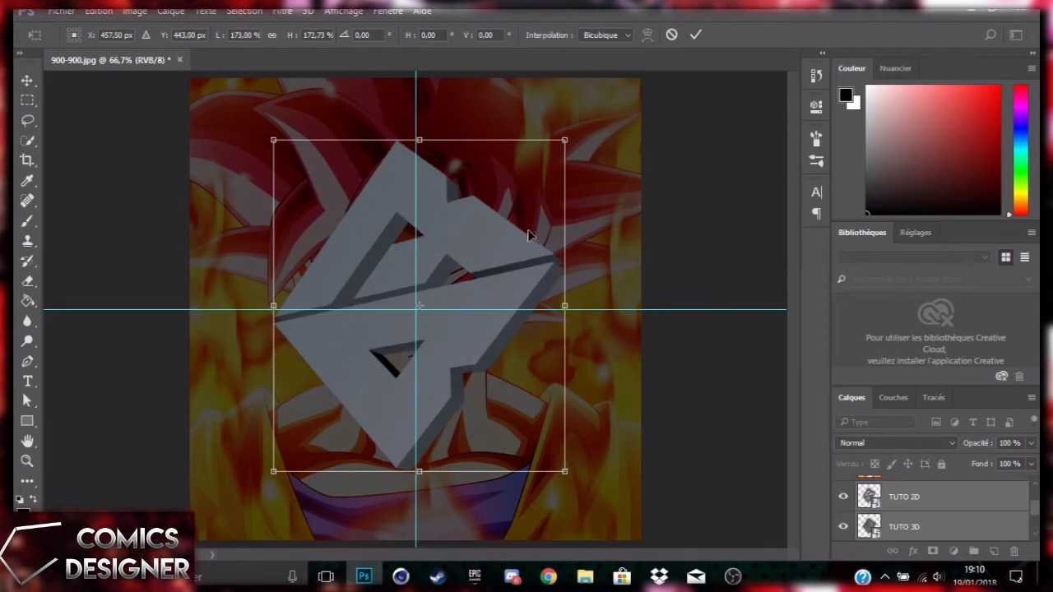
left_click_drag(504, 315, 503, 307)
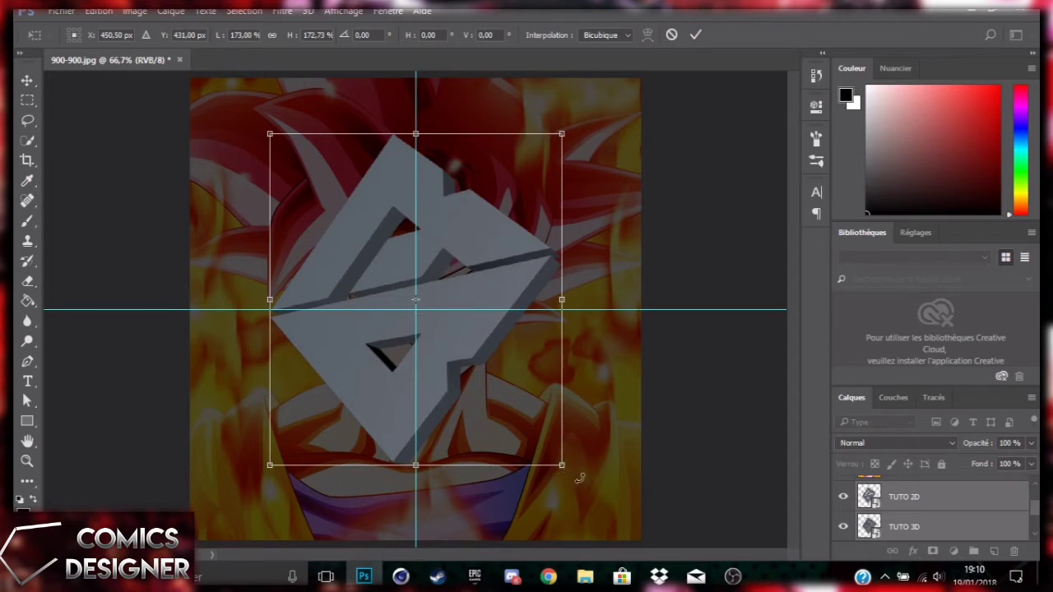
left_click_drag(579, 478, 584, 463)
key("Return")
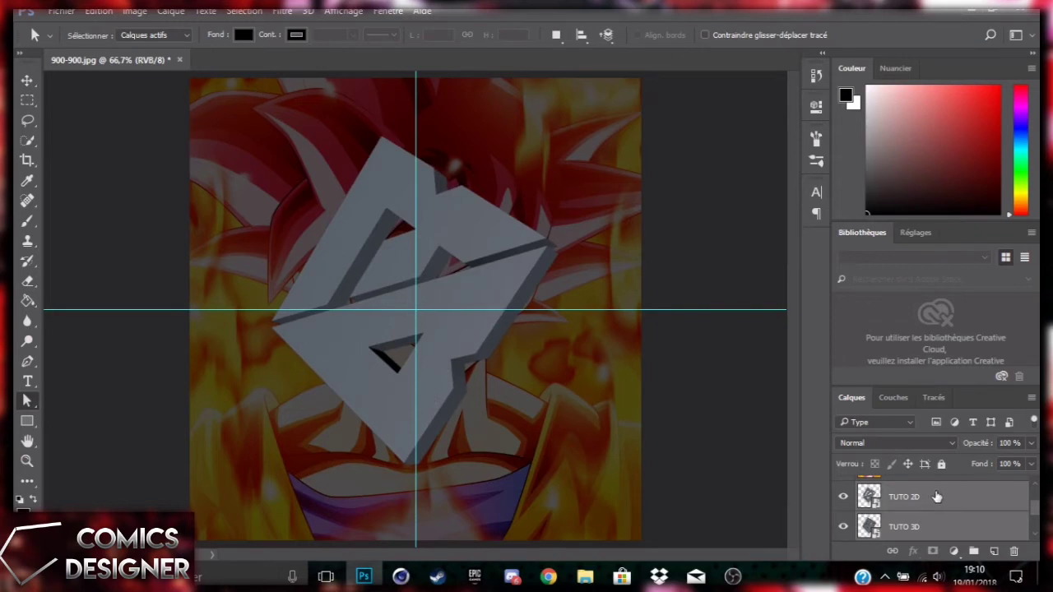
- Deselect the logo layers and make the hidden Wallpaper copie 3 and Wallpaper copie 2 layers visible
left_click(952, 518)
left_click(948, 527, "ctrl")
scroll(945, 529, "up", 1)
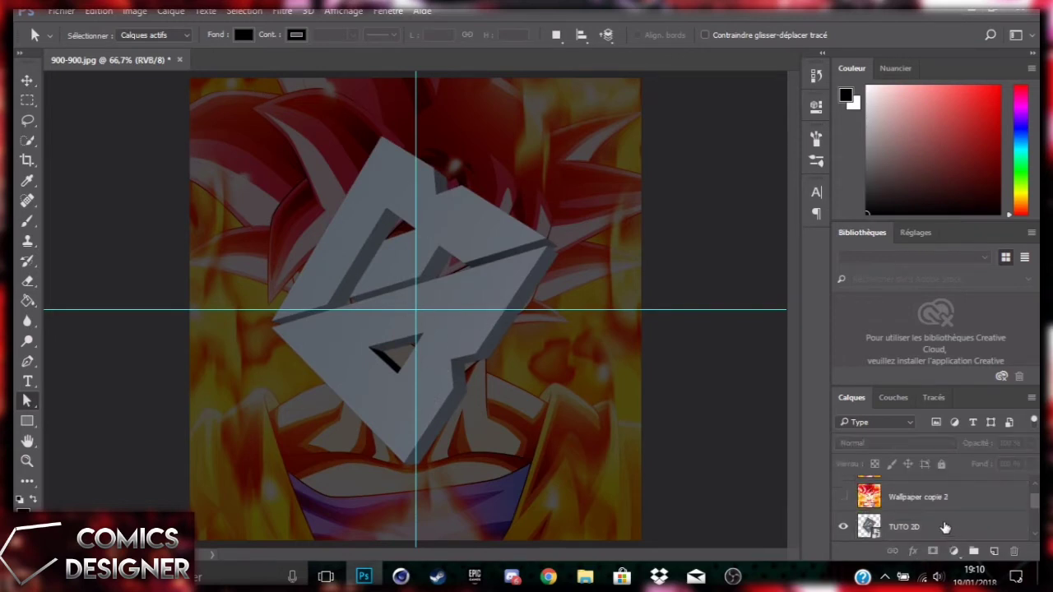
scroll(861, 514, "up", 1)
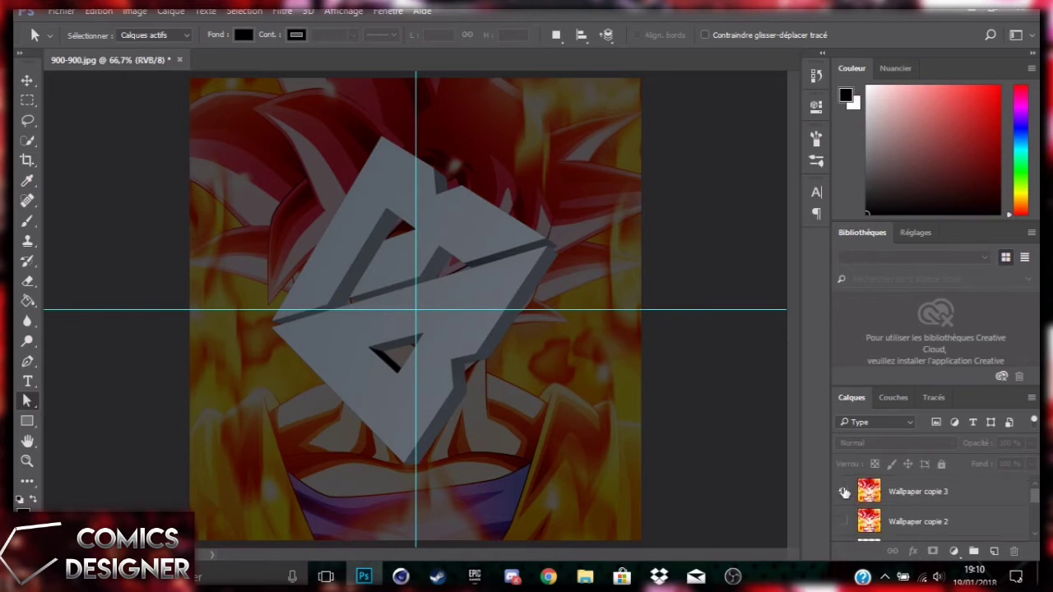
left_click(844, 491)
left_click(846, 522)
scroll(961, 523, "down", 1)
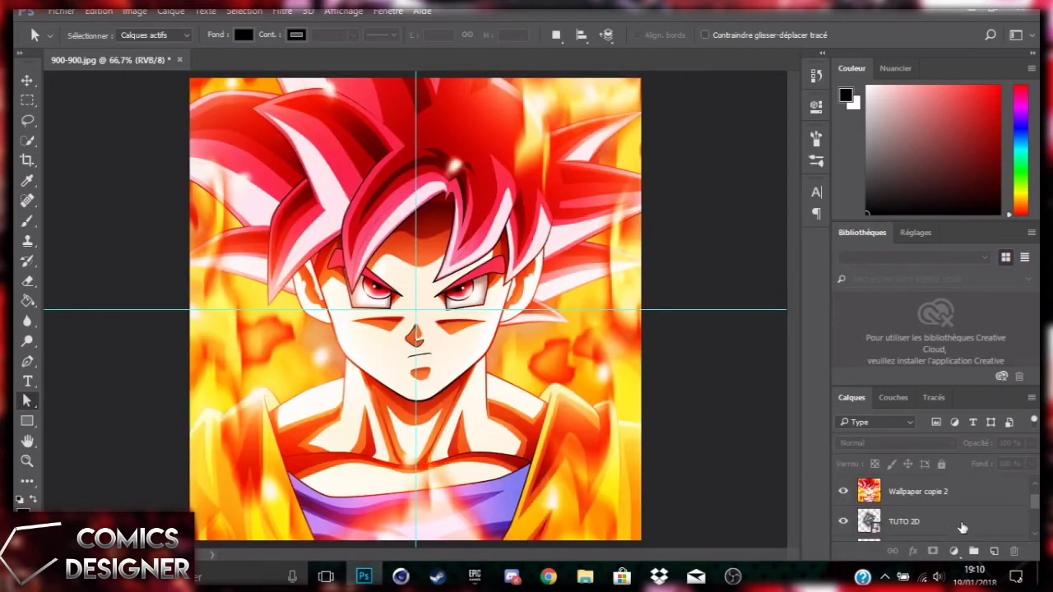
- Move the TUTO 2D layer up between Wallpaper copie 3 and Wallpaper copie 2
left_click(963, 525)
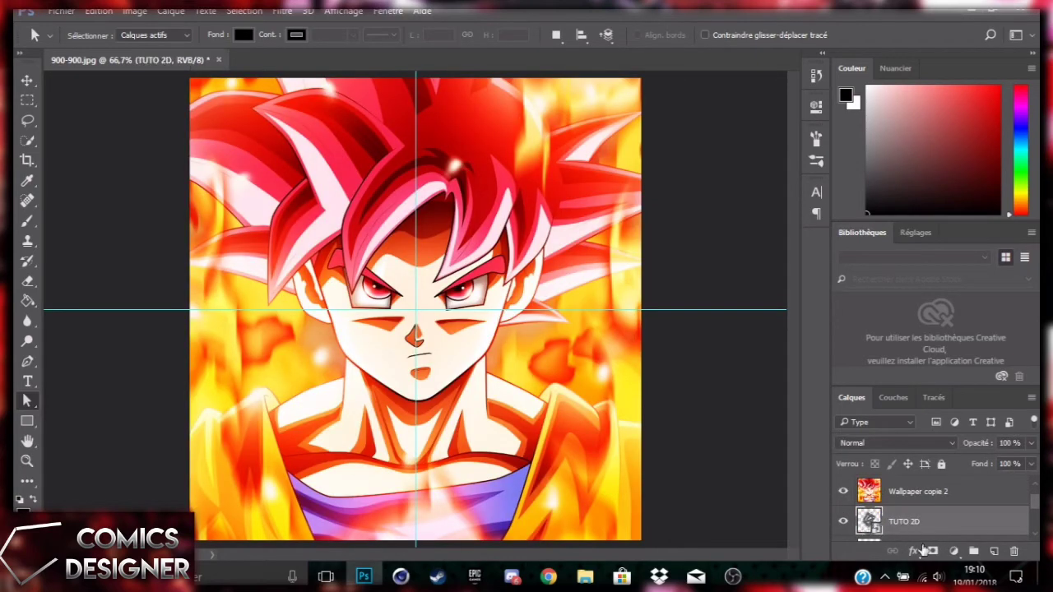
scroll(992, 527, "up", 1)
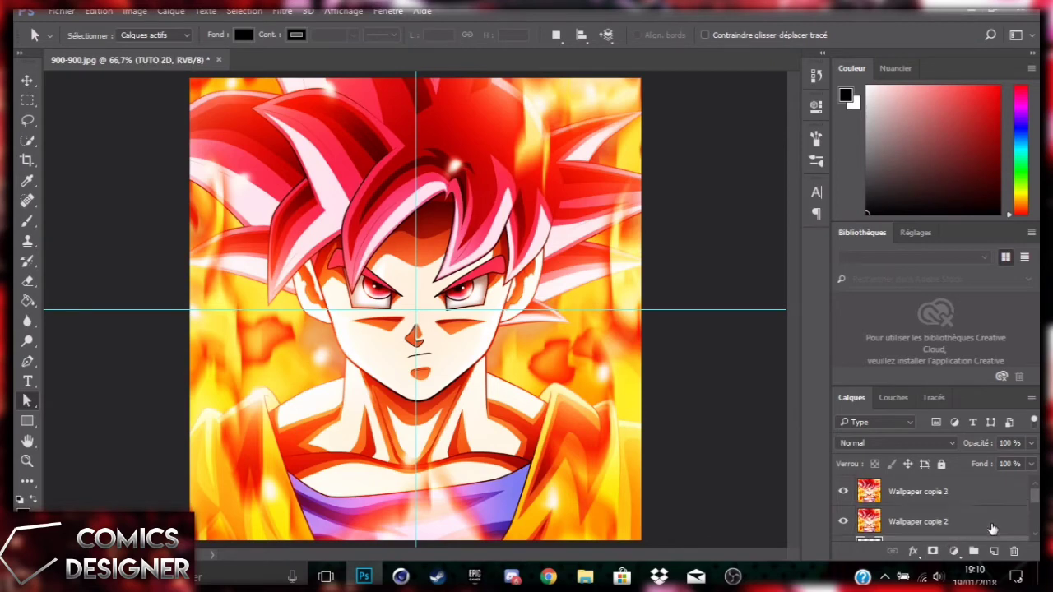
scroll(989, 531, "down", 1)
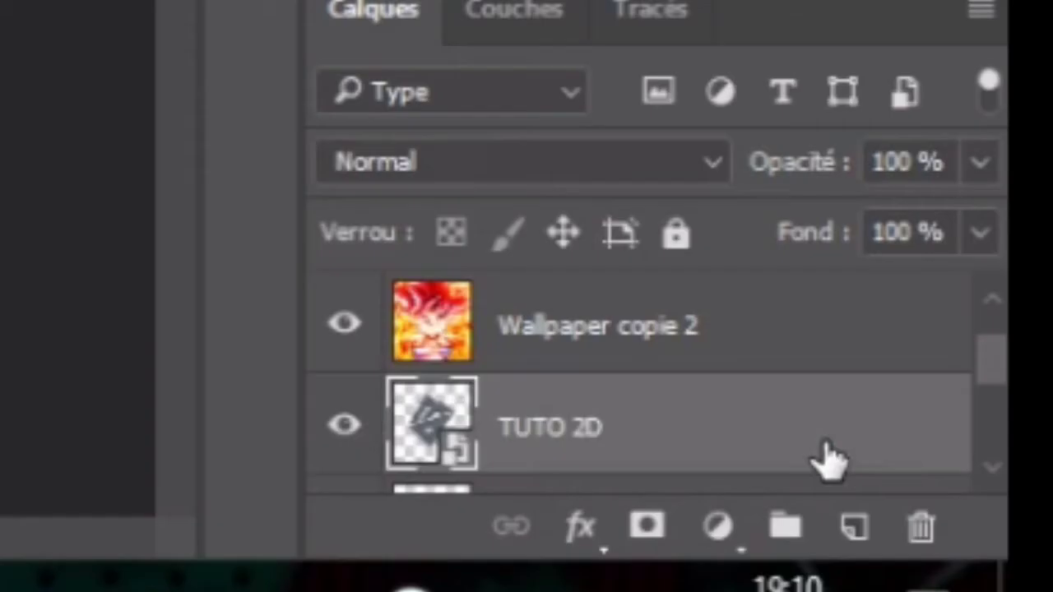
left_click_drag(983, 525, 971, 481)
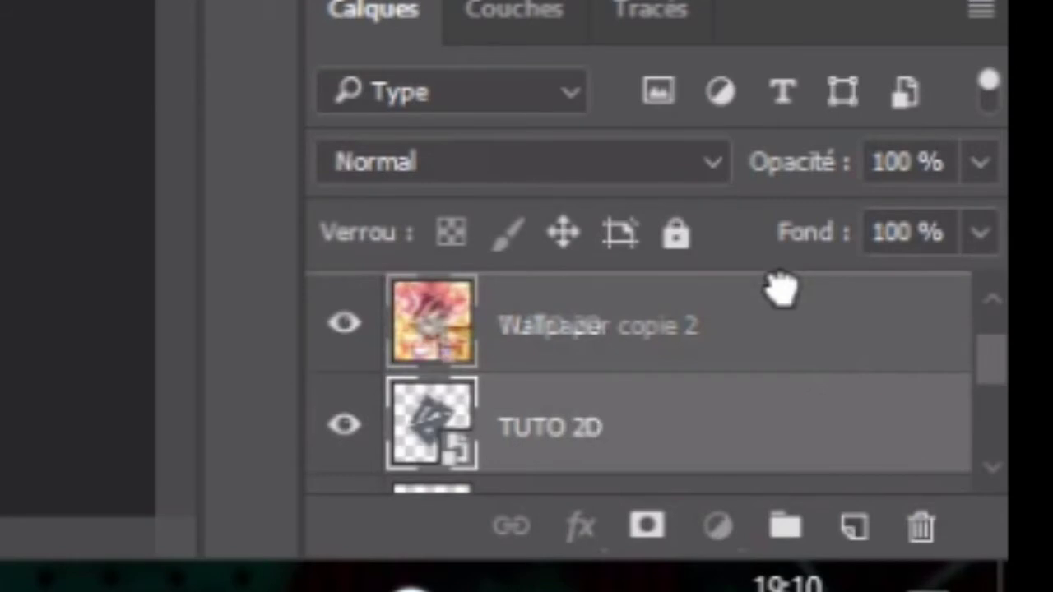
left_click_drag(781, 287, 780, 290)
scroll(717, 436, "up", 1)
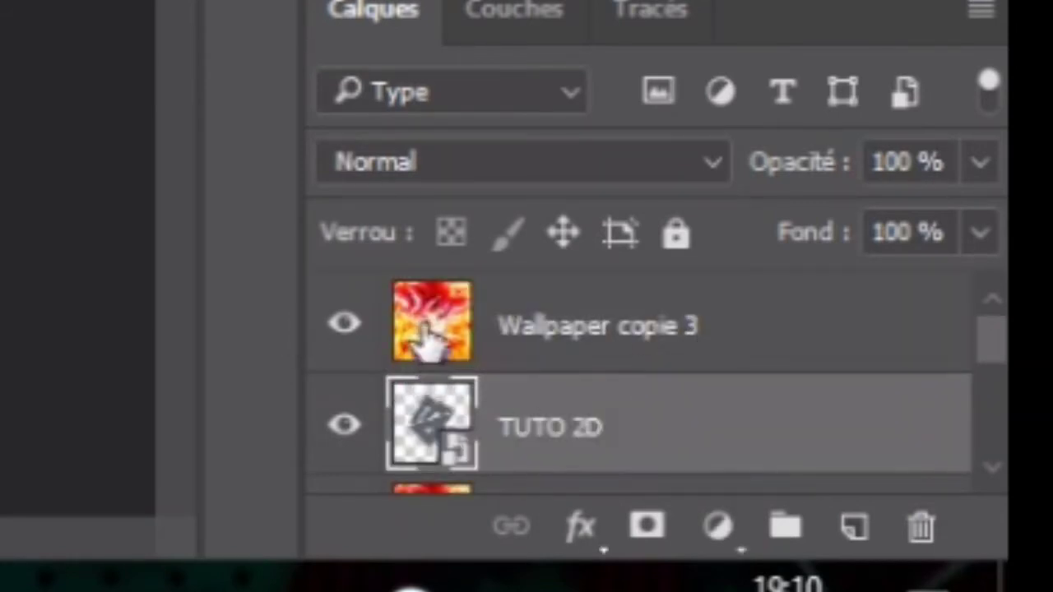
- Check the alternating layer order and clip the Wallpaper copie 3 layer to TUTO 2D with a clipping mask
scroll(559, 415, "down", 1)
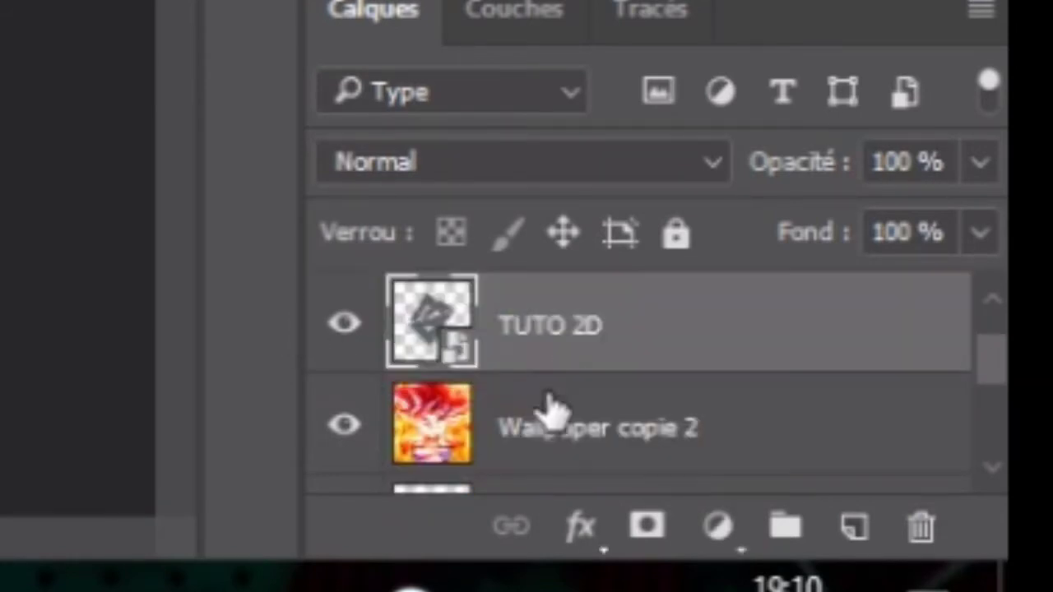
scroll(658, 346, "up", 1)
scroll(765, 411, "down", 1)
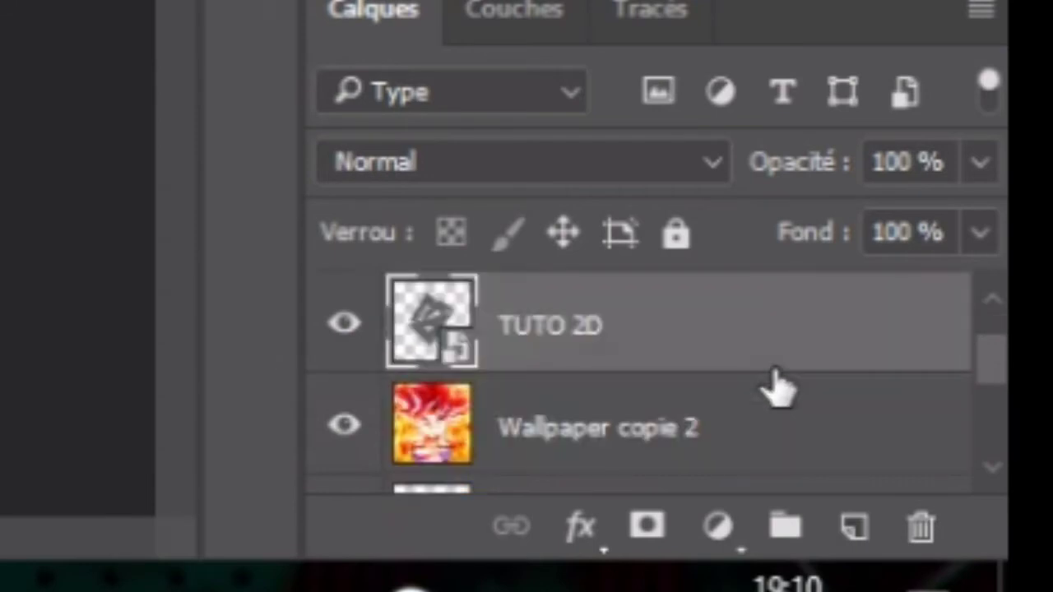
scroll(786, 413, "down", 2)
scroll(765, 378, "up", 1)
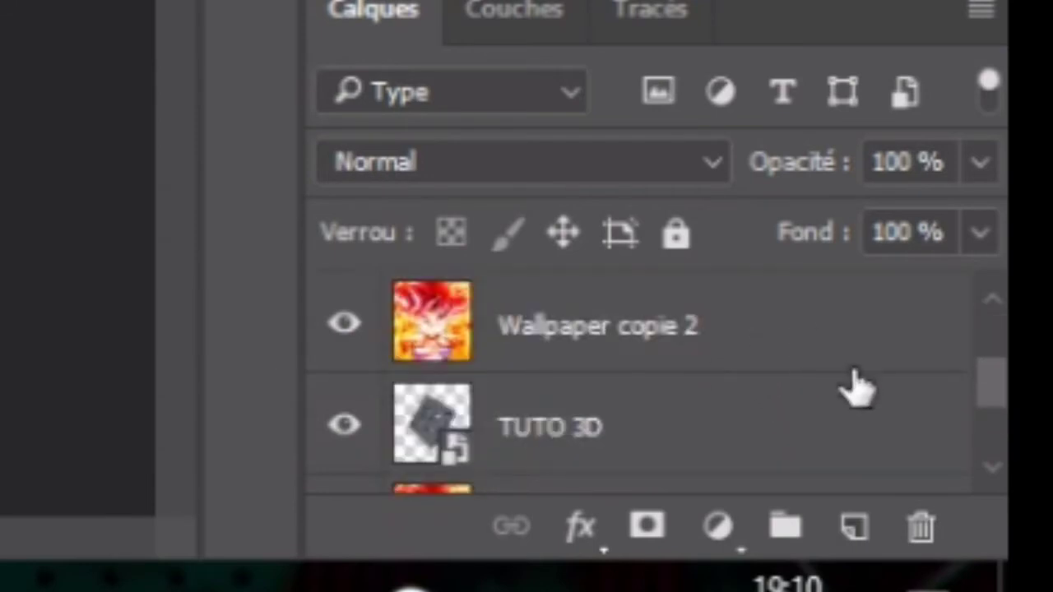
scroll(764, 411, "up", 2)
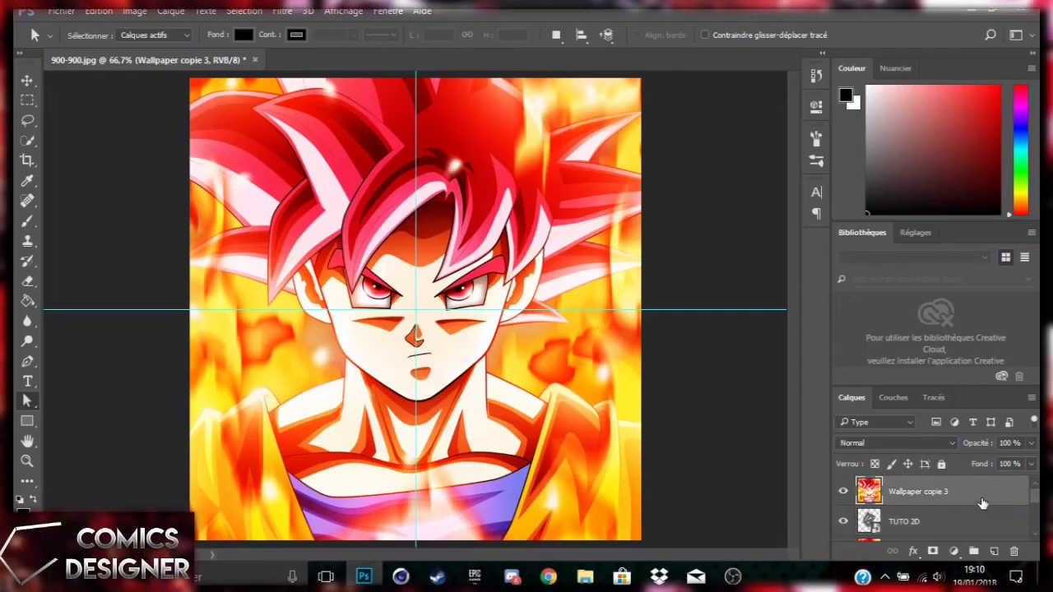
right_click(981, 492)
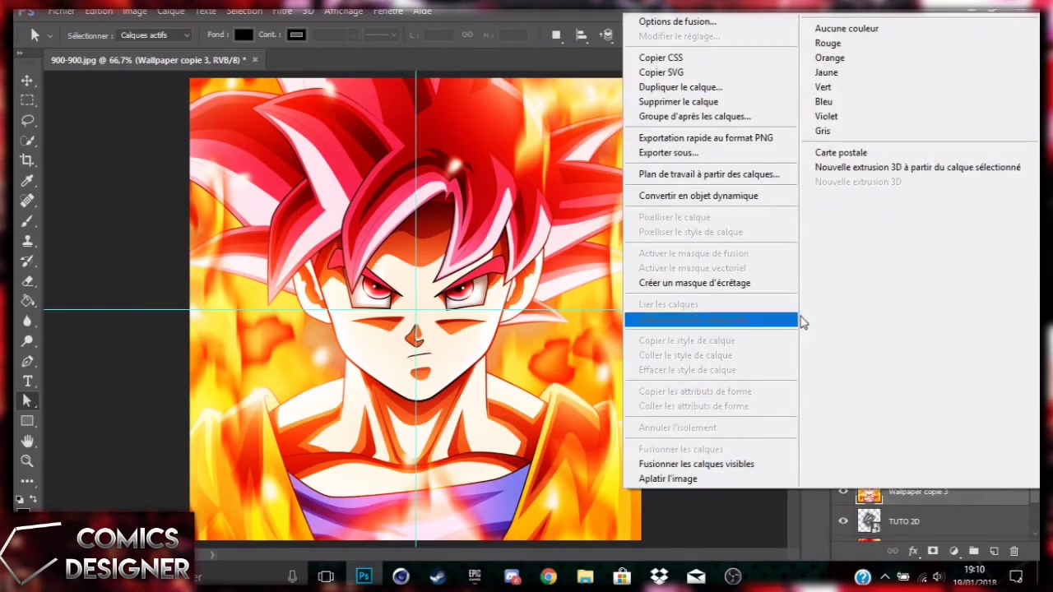
left_click(736, 288)
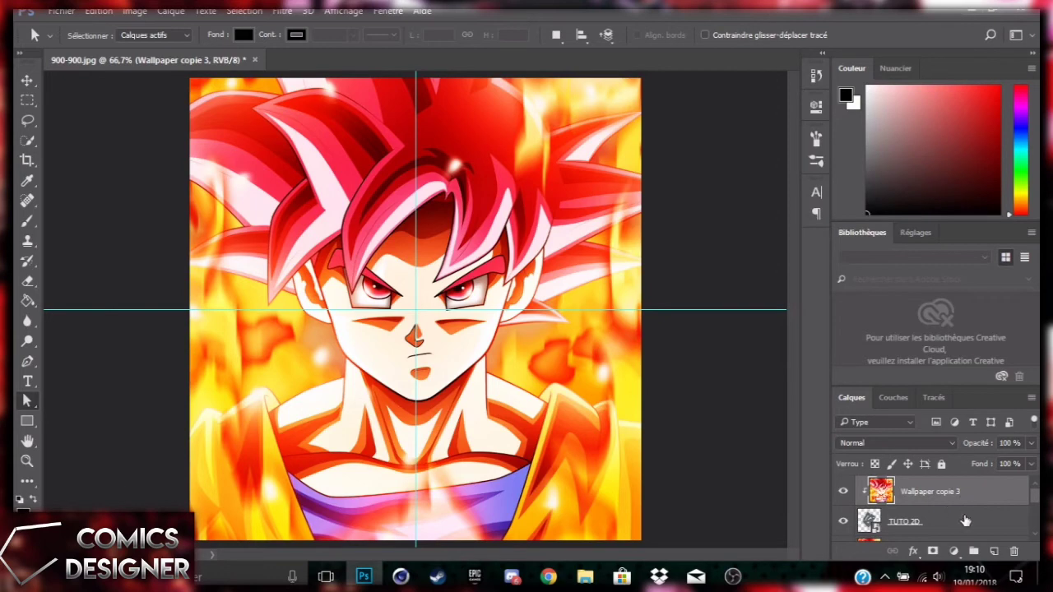
- Clip the Wallpaper copie 2 layer to the TUTO 3D layer with a clipping mask
scroll(966, 521, "down", 1)
right_click(990, 520)
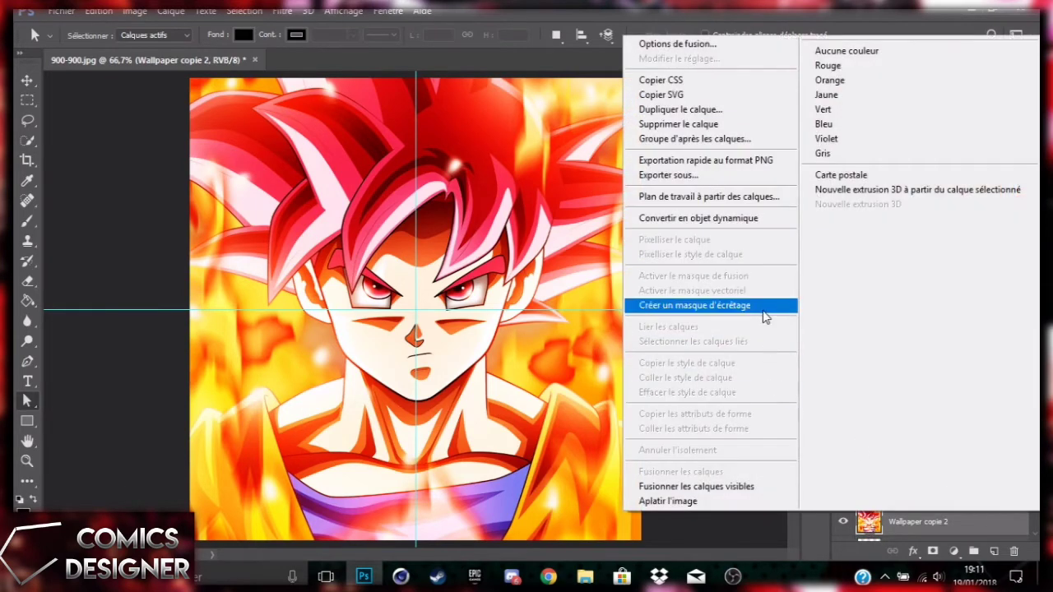
left_click(764, 318)
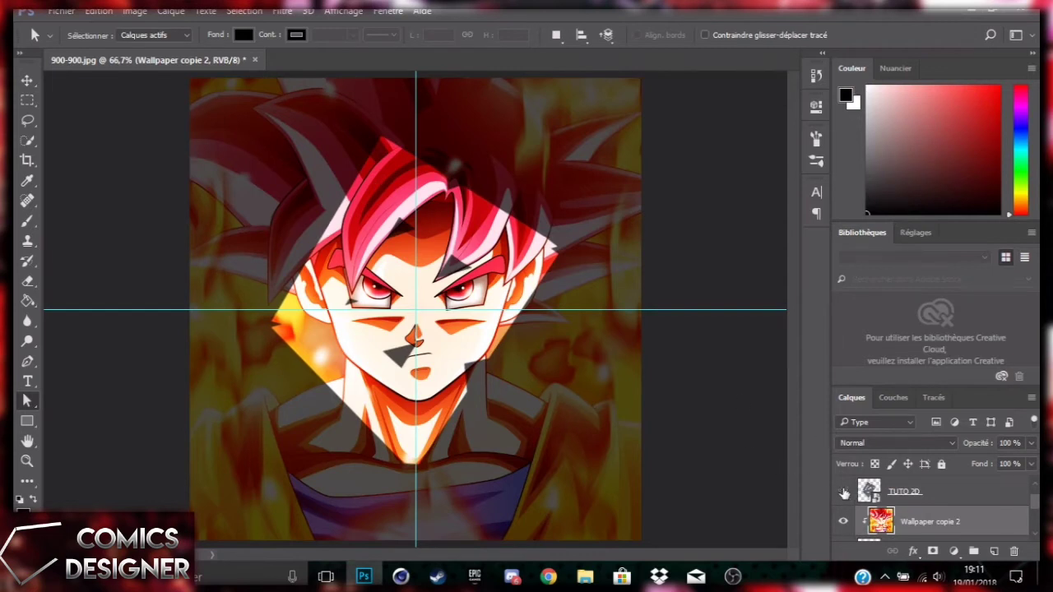
- Apply the saved grey style preset containing only an inner glow to the TUTO 2D layer
scroll(930, 512, "up", 1)
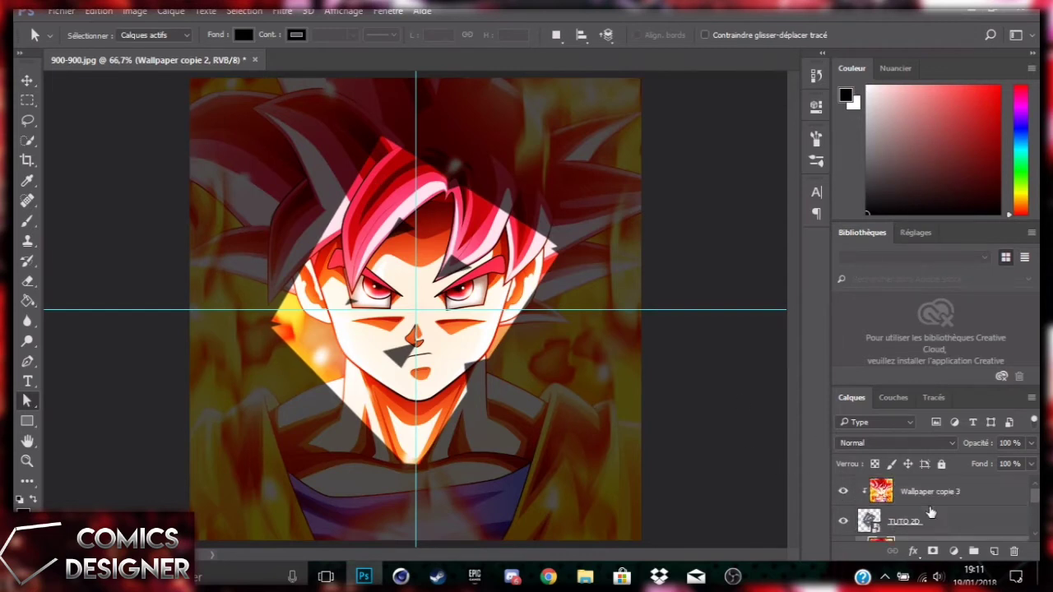
left_click(966, 526)
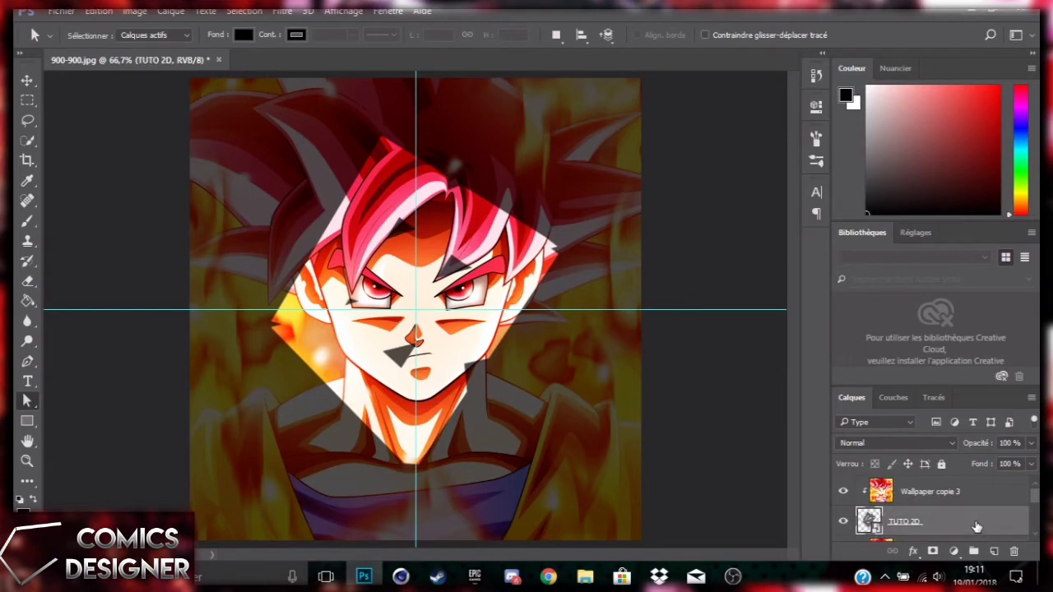
double_click(976, 527)
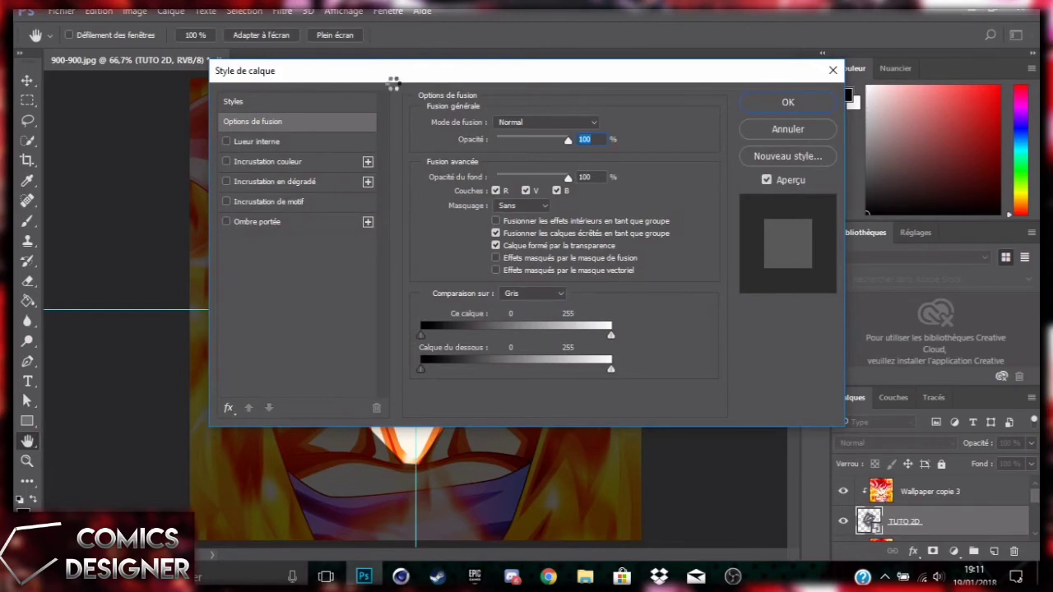
left_click_drag(542, 76, 756, 20)
scroll(804, 220, "down", 2)
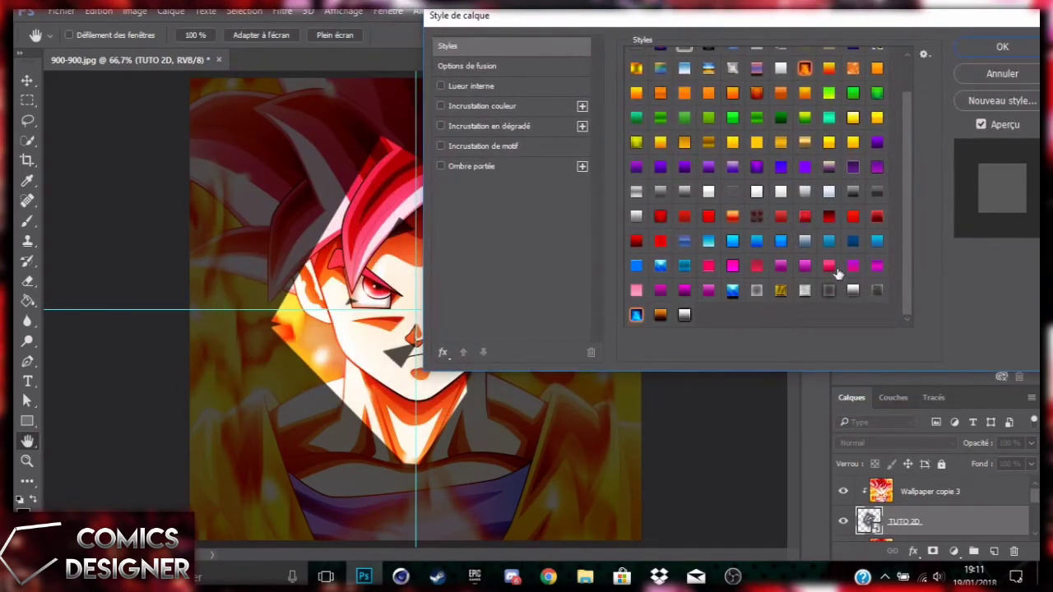
left_click(760, 293)
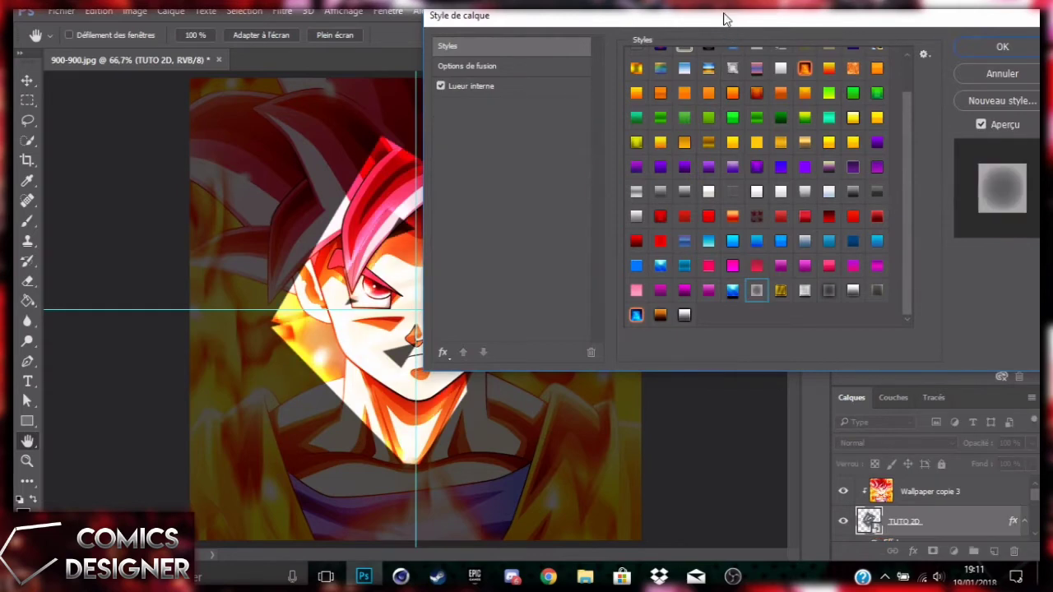
- Check the preset's inner glow settings on the TUTO 2D layer and accept the layer style
left_click_drag(724, 19, 855, 48)
left_click_drag(633, 55, 796, 63)
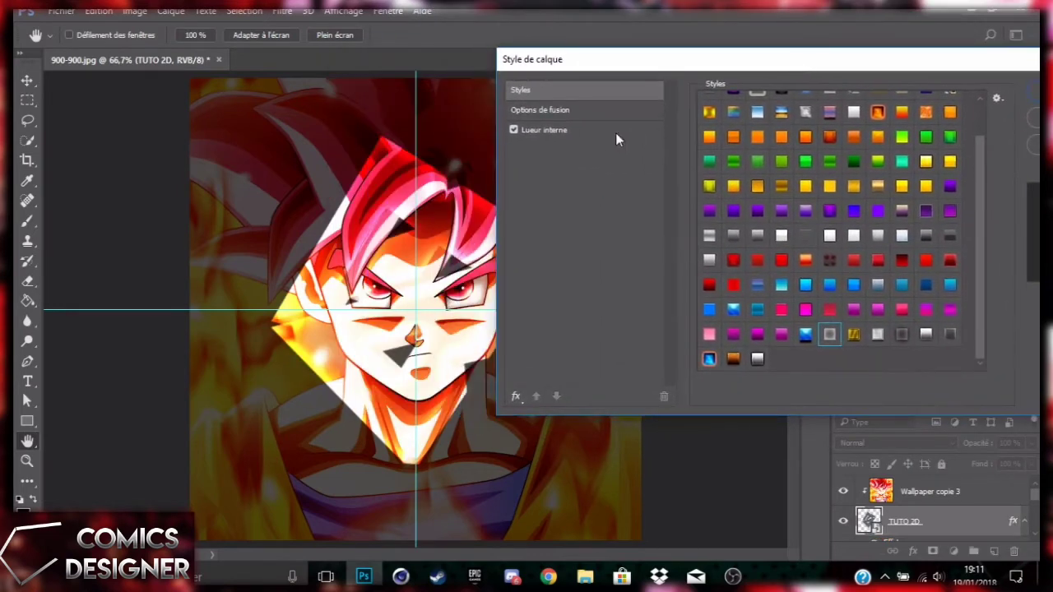
left_click(600, 133)
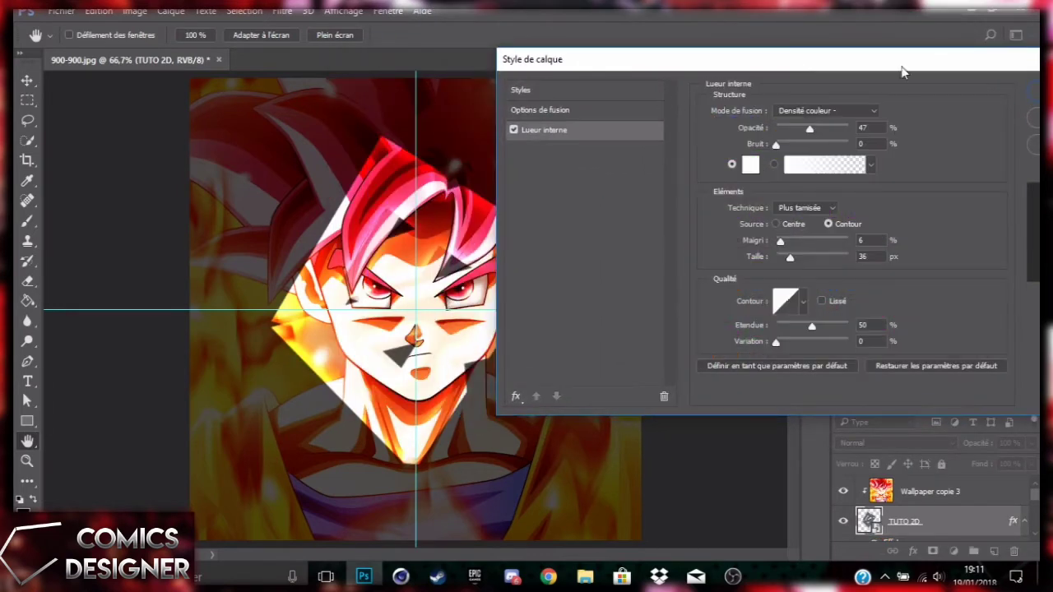
left_click_drag(902, 71, 796, 71)
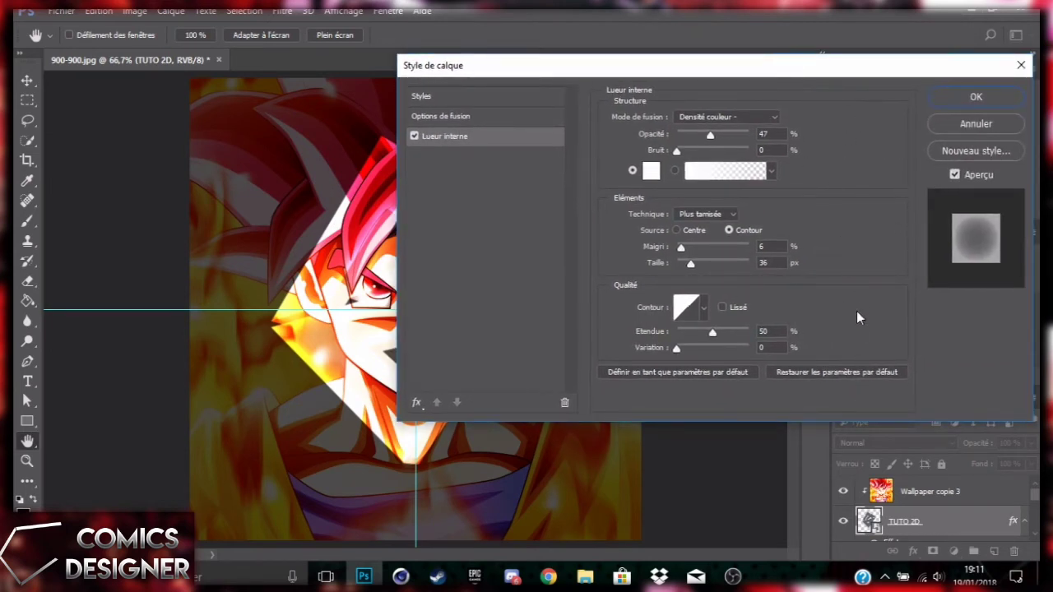
left_click(961, 97)
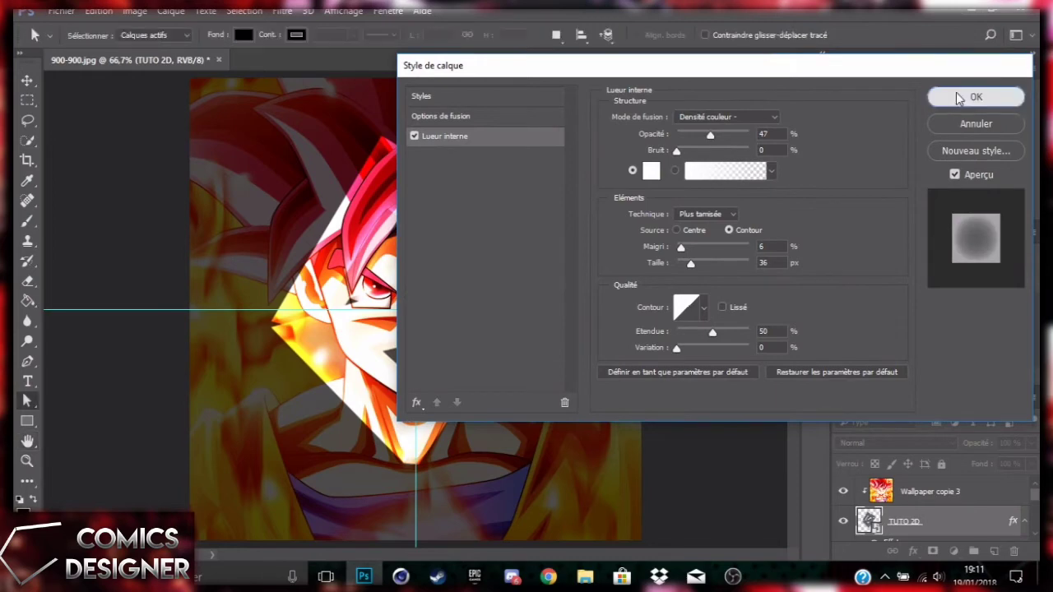
- Apply the dark grey style preset with inner glow, satin, gradient overlay and drop shadow to the TUTO 3D layer
scroll(1007, 522, "down", 4)
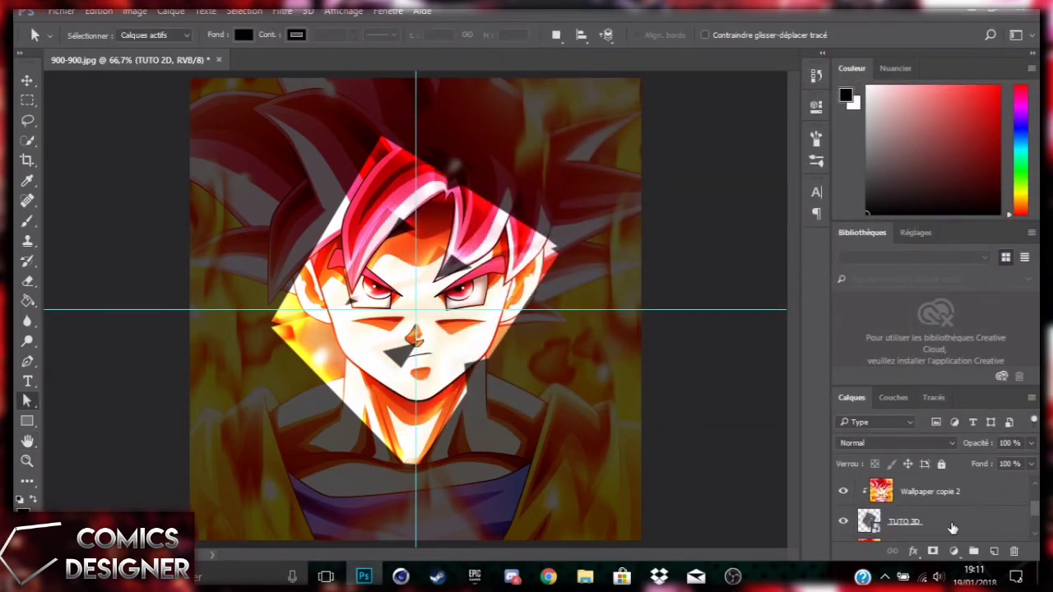
left_click(979, 524)
double_click(981, 524)
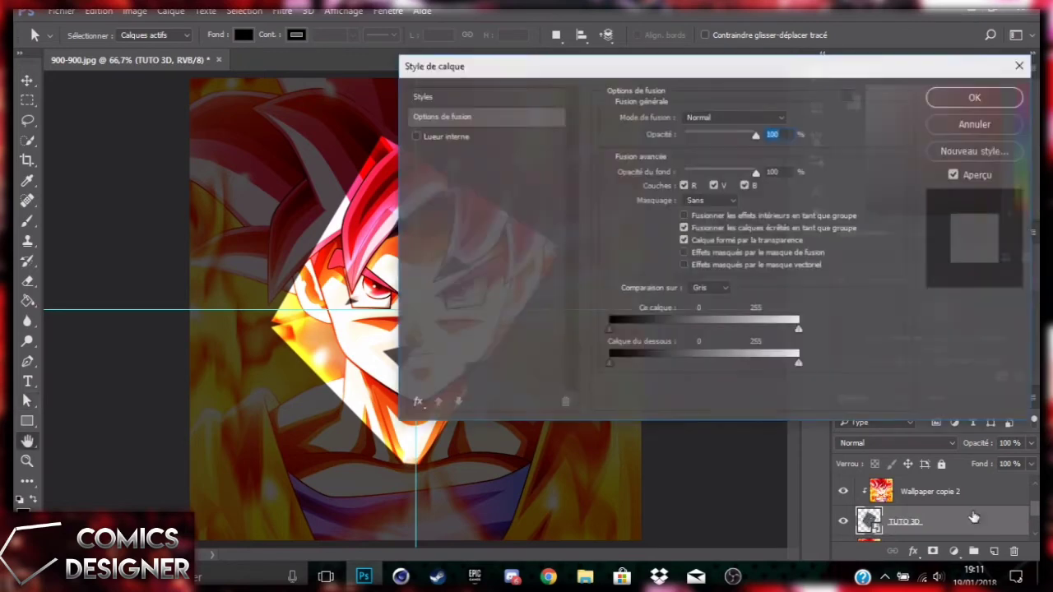
left_click(456, 96)
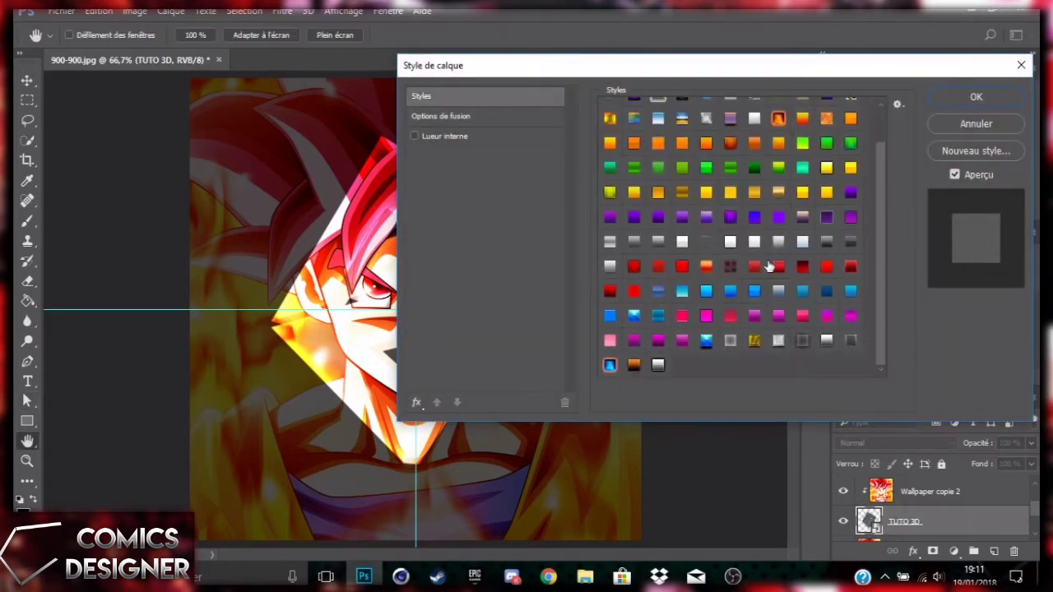
left_click(802, 340)
left_click(851, 341)
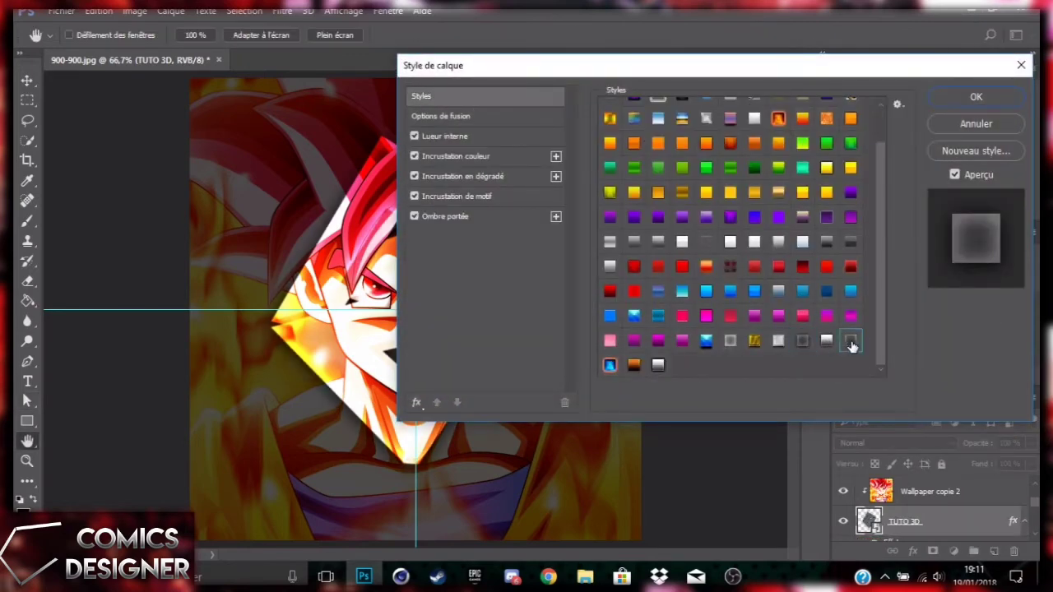
left_click(804, 341)
left_click(857, 347)
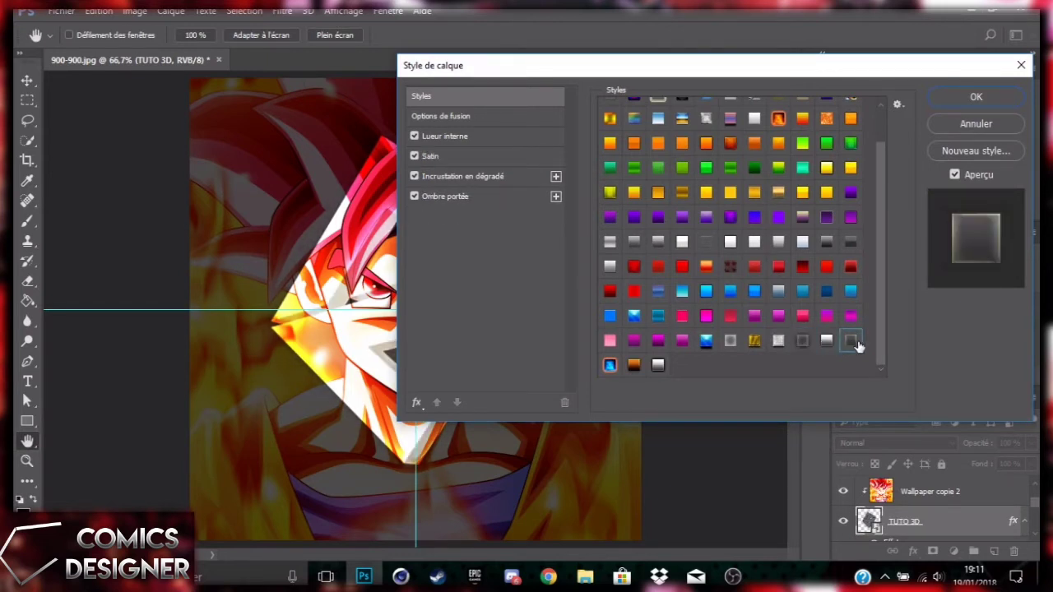
- Review the inner glow, satin, gradient overlay and drop shadow settings of the TUTO 3D layer and accept the style
left_click_drag(706, 71, 533, 136)
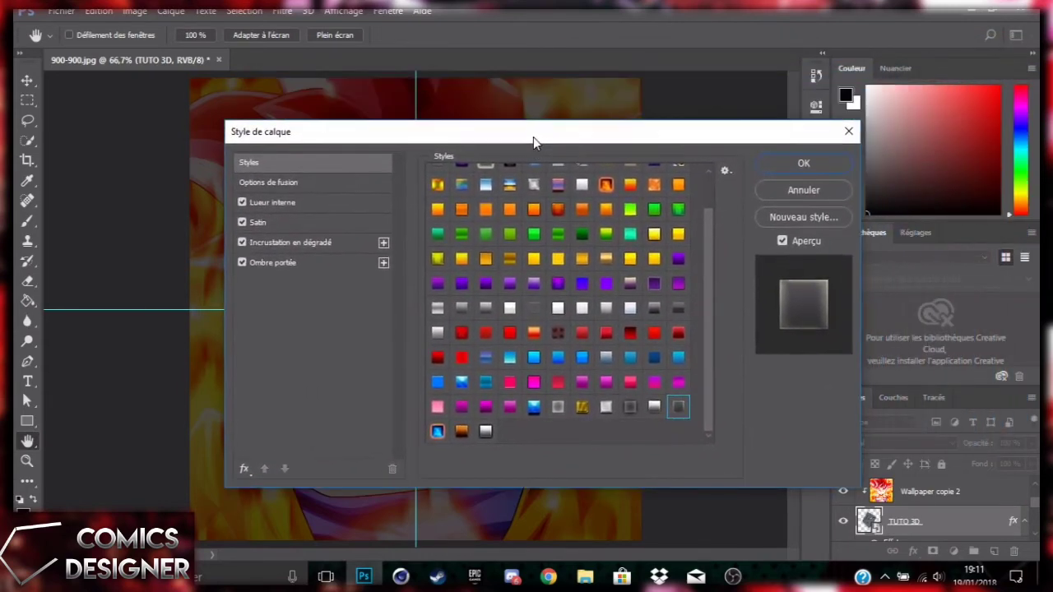
left_click(358, 200)
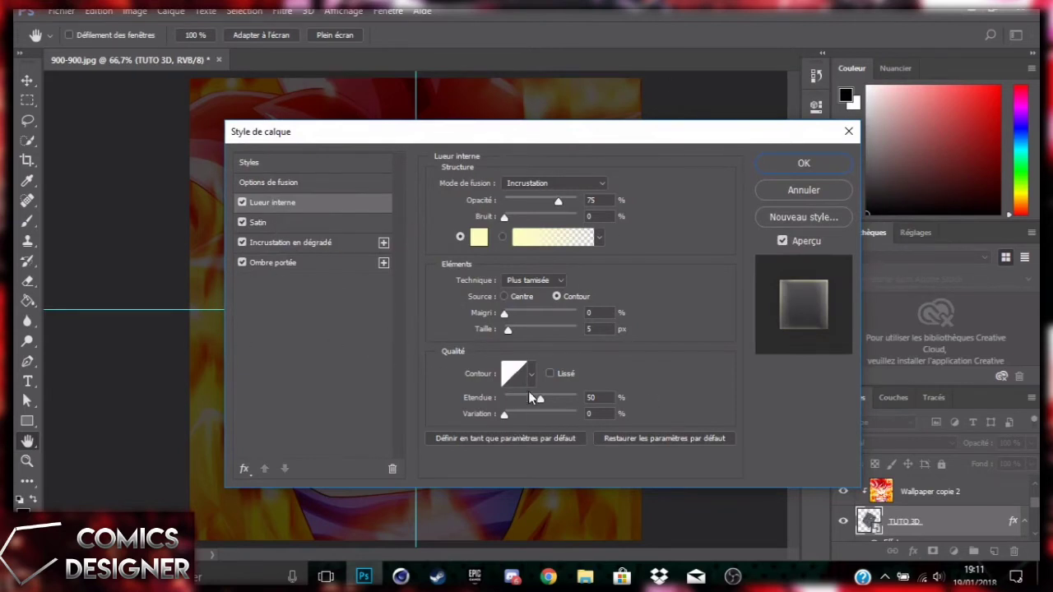
left_click(280, 224)
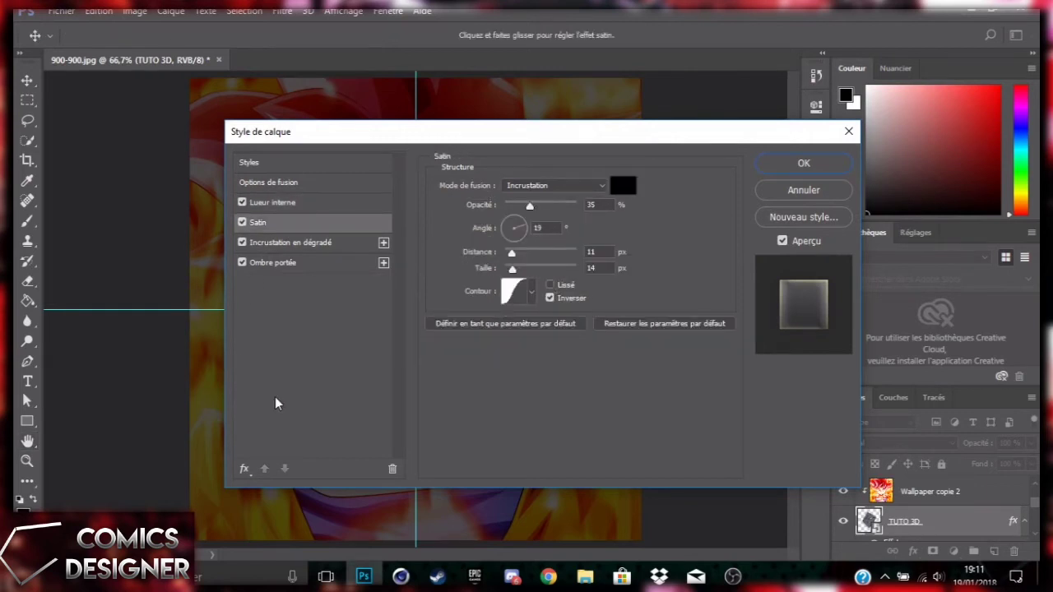
left_click(337, 244)
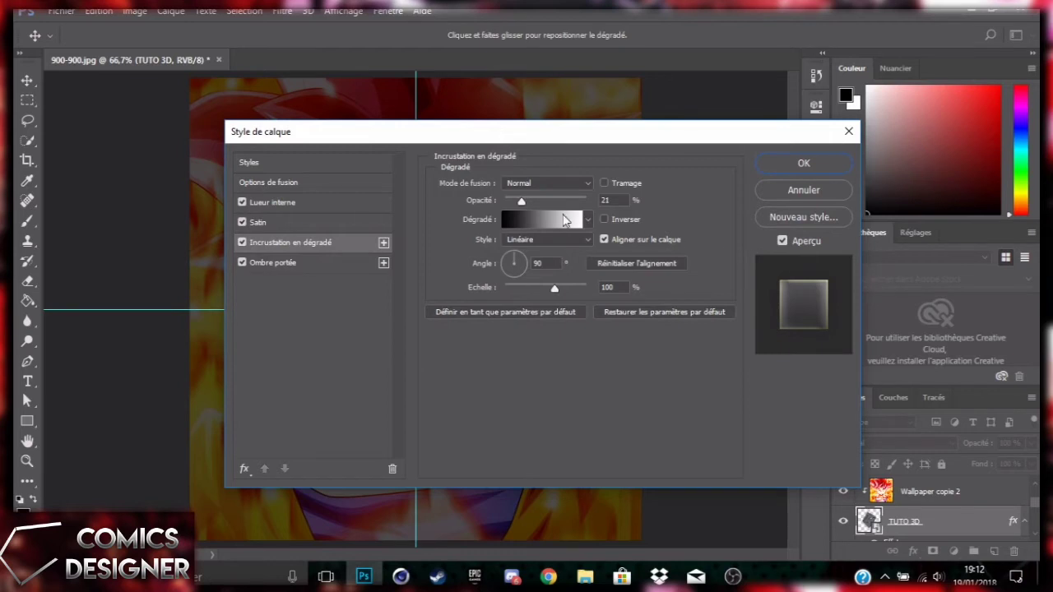
left_click(530, 221)
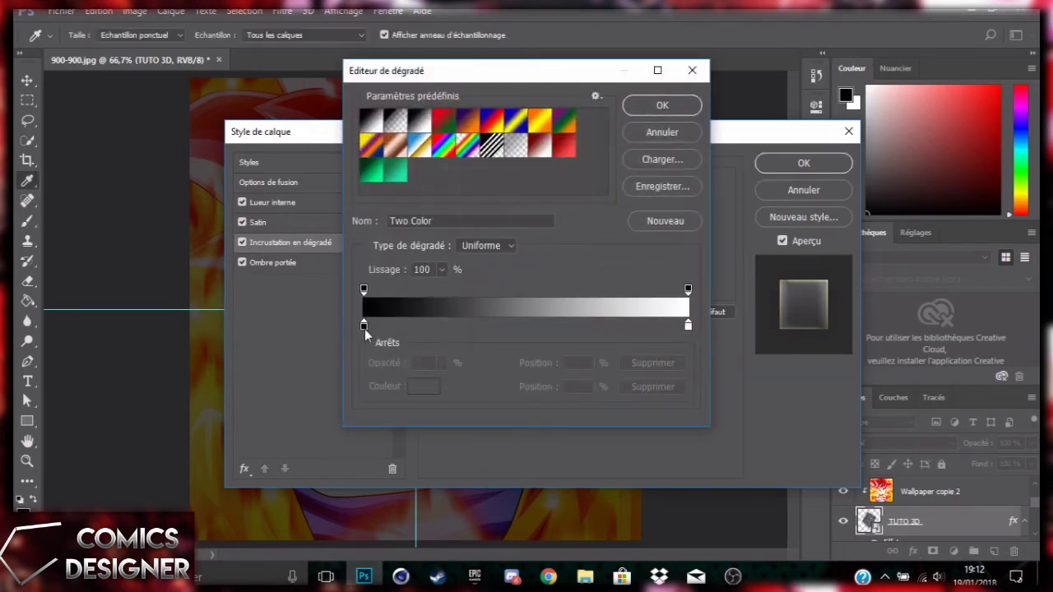
left_click_drag(364, 326, 367, 327)
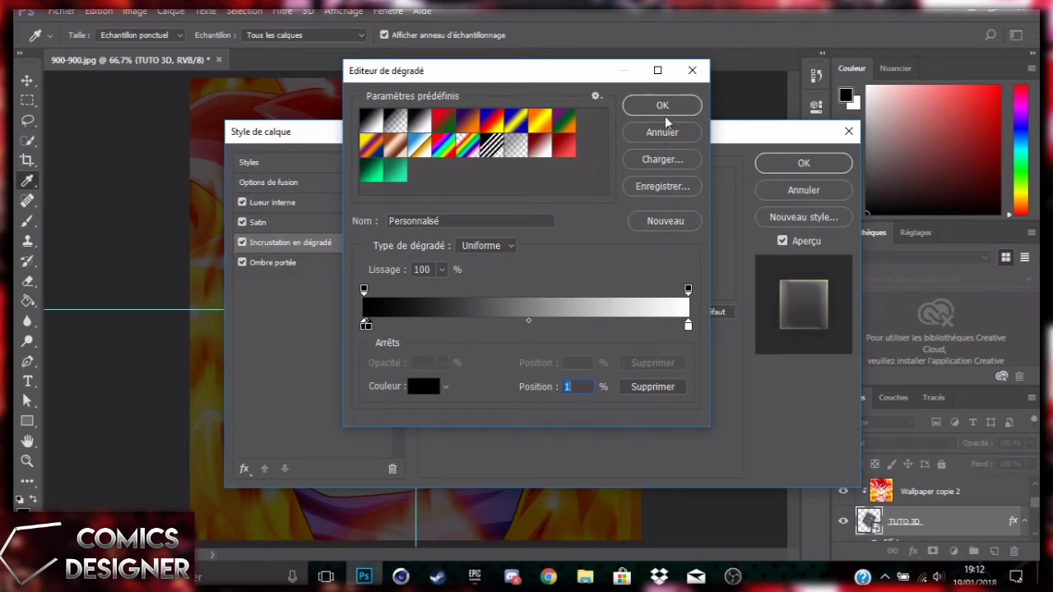
left_click(658, 138)
left_click(311, 261)
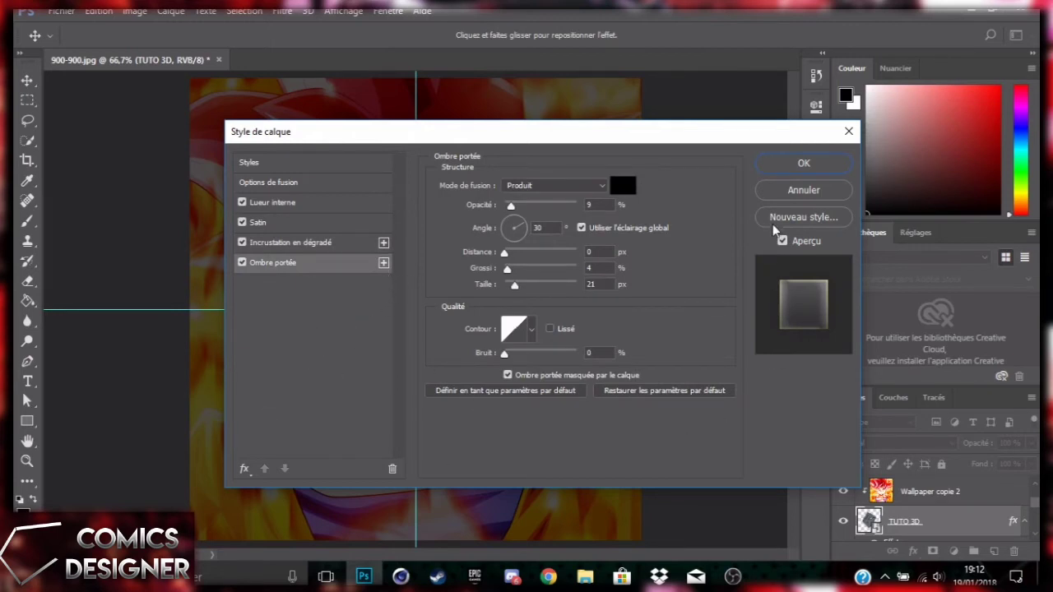
left_click(803, 163)
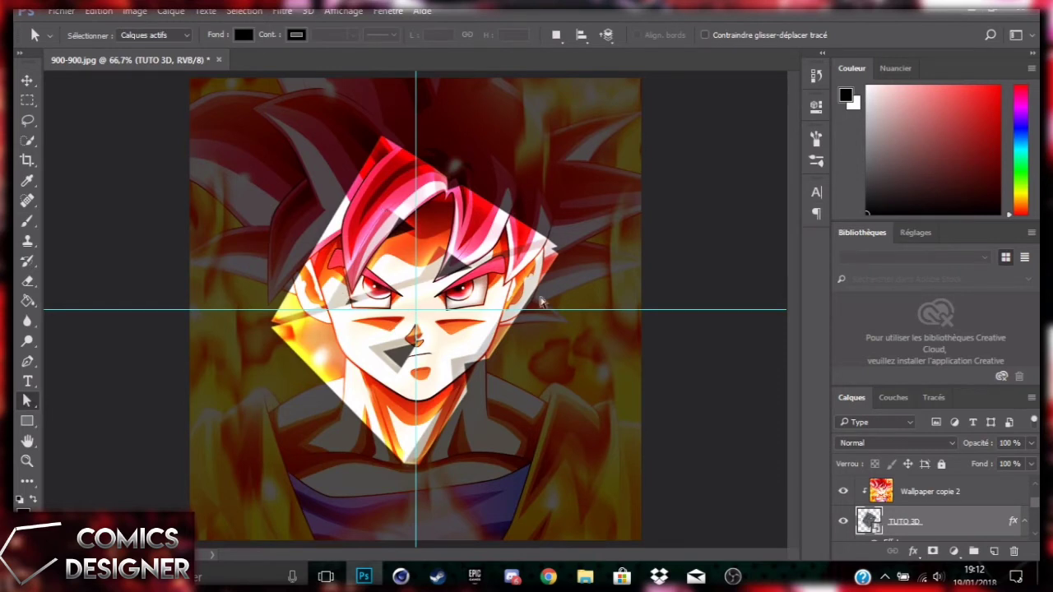
- Create a new layer above Wallpaper copie 3 and stamp all visible layers into it
scroll(963, 523, "up", 2)
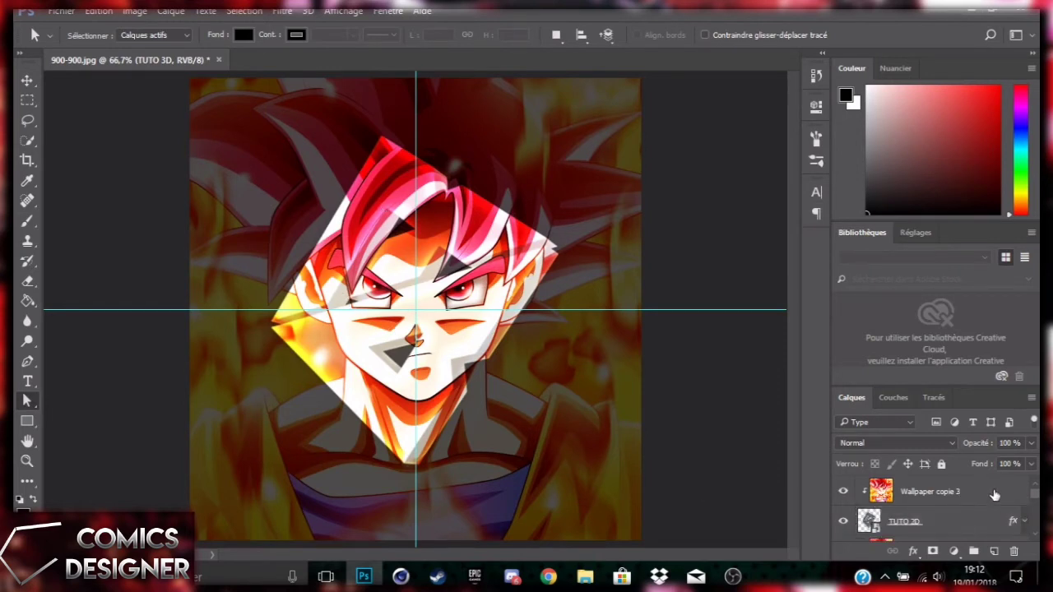
left_click(994, 494)
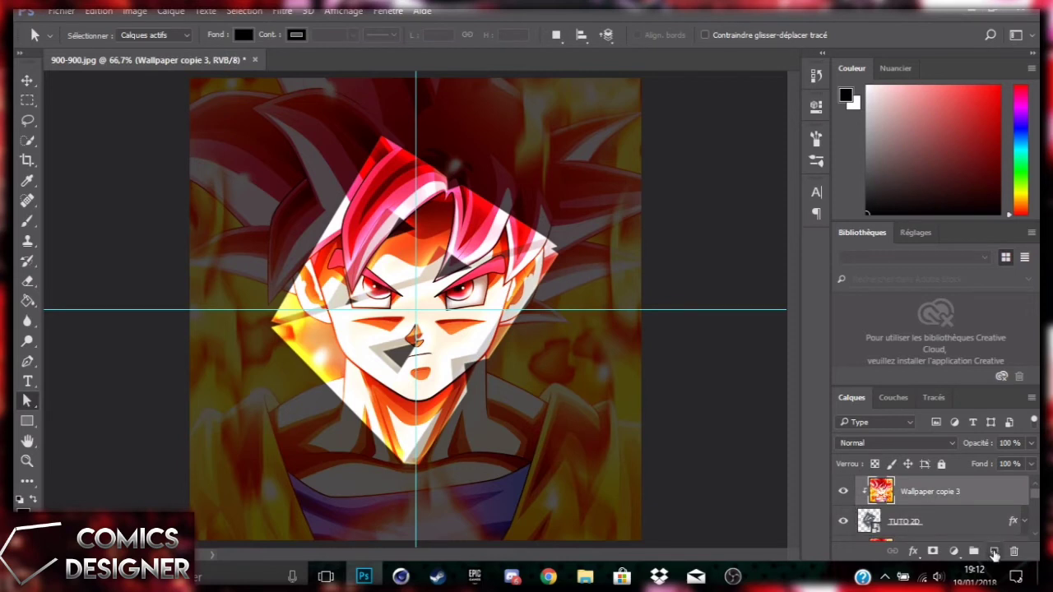
left_click(993, 552)
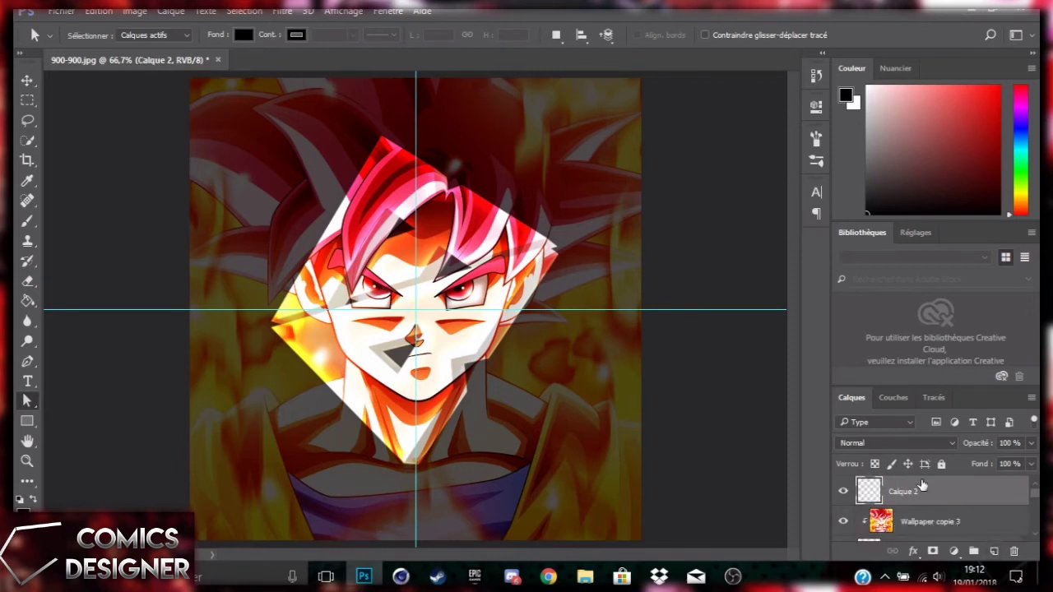
key("ctrl+shift+alt+e")
- Open the merged layer in the Magic Bullet PhotoLooks filter and start an empty look
left_click(284, 11)
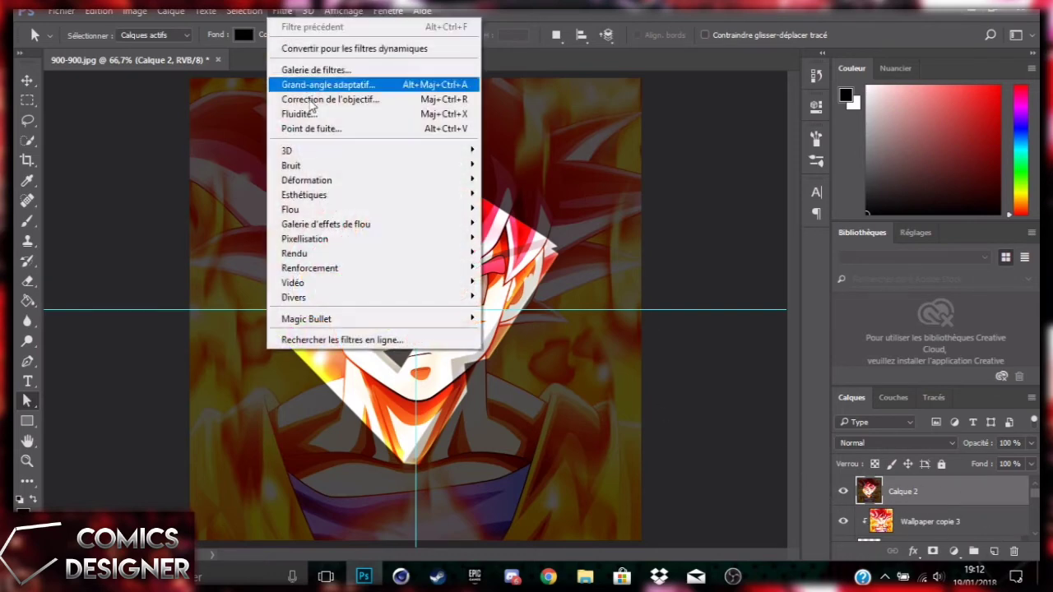
mouse_move(336, 319)
left_click(498, 319)
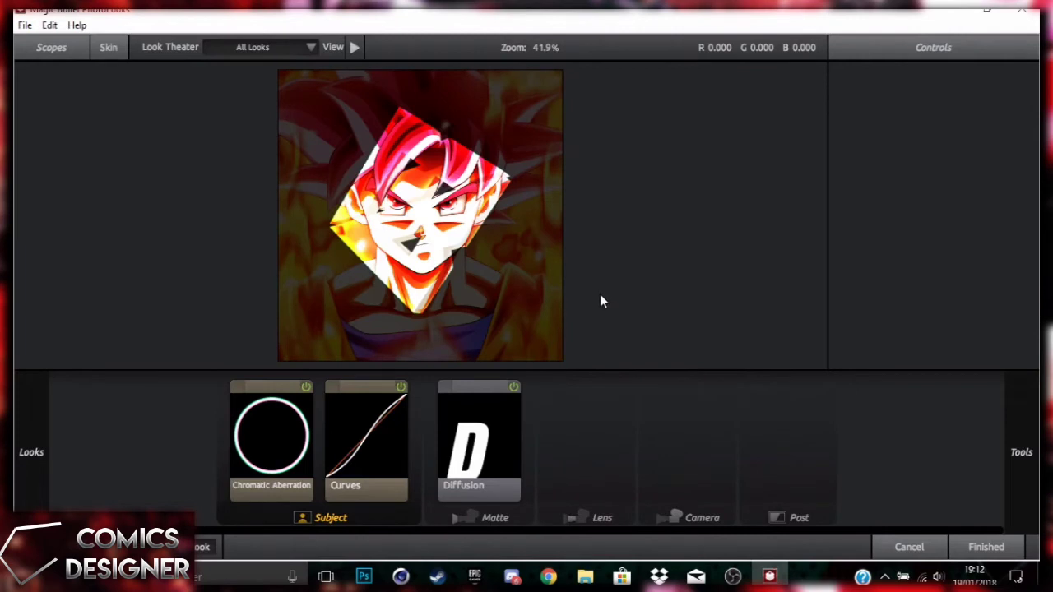
left_click(25, 26)
left_click(33, 40)
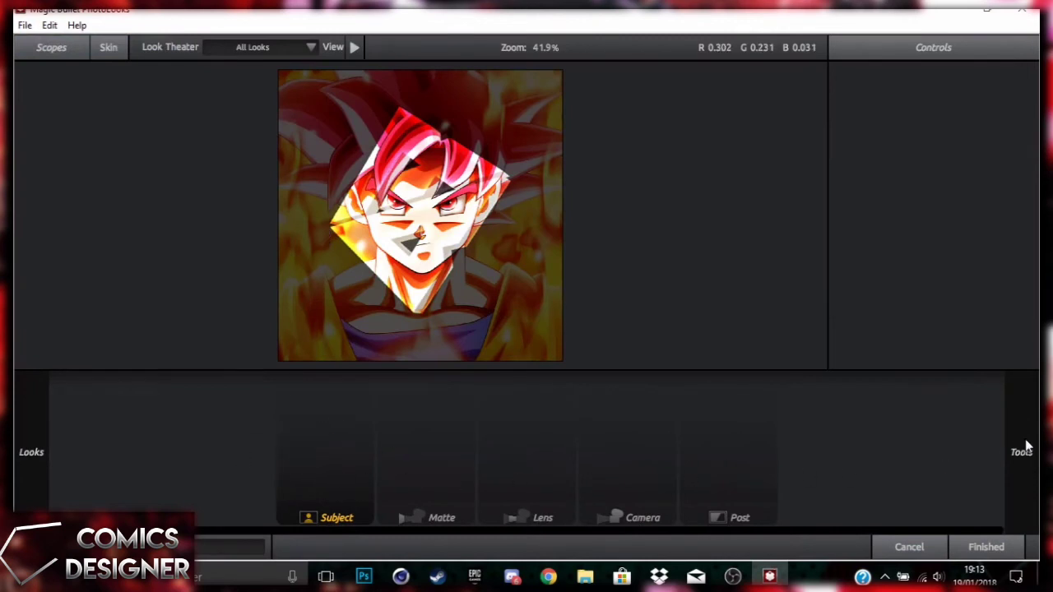
- Add Chromatic Aberration to the subject stage with Red/Cyan +0.570, Green/Magenta -0.340 and Blue/Yellow +0.310
mouse_move(1027, 445)
scroll(922, 244, "down", 3)
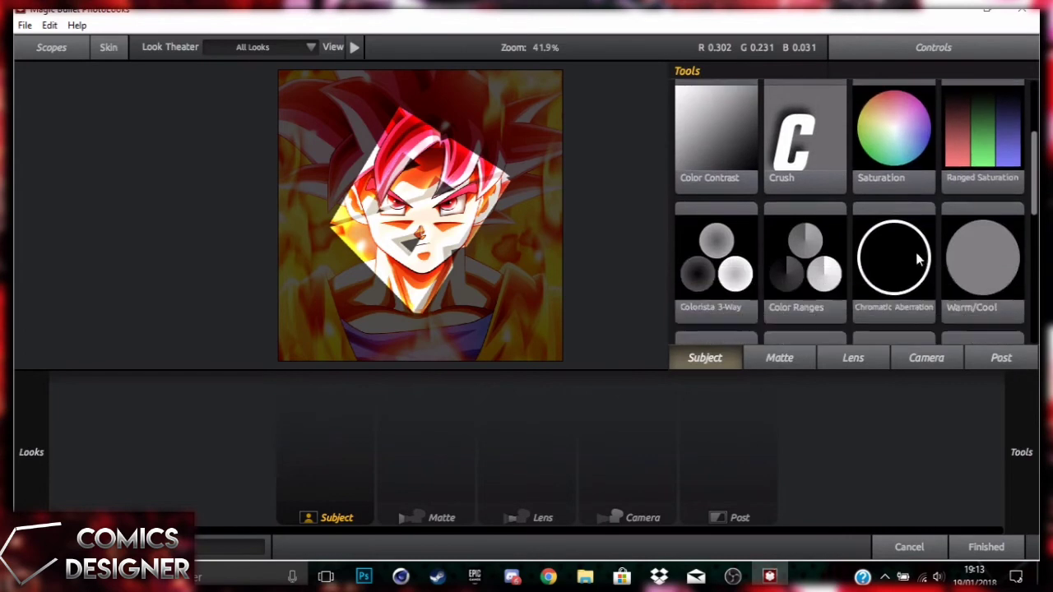
left_click_drag(919, 260, 341, 434)
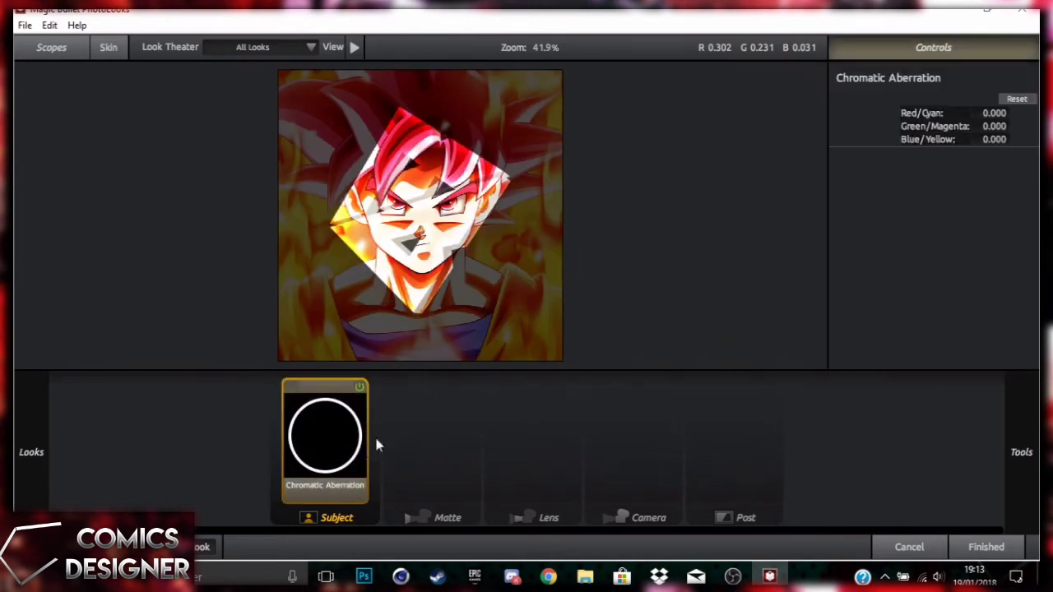
left_click_drag(994, 114, 1019, 139)
scroll(416, 230, "up", 3)
scroll(396, 227, "up", 3)
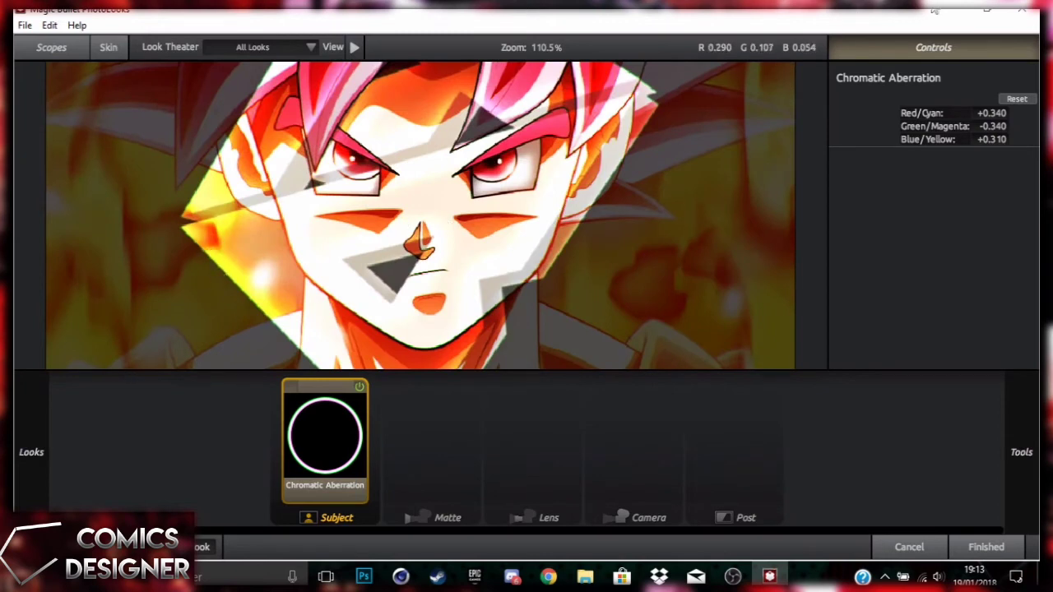
left_click_drag(990, 112, 1010, 113)
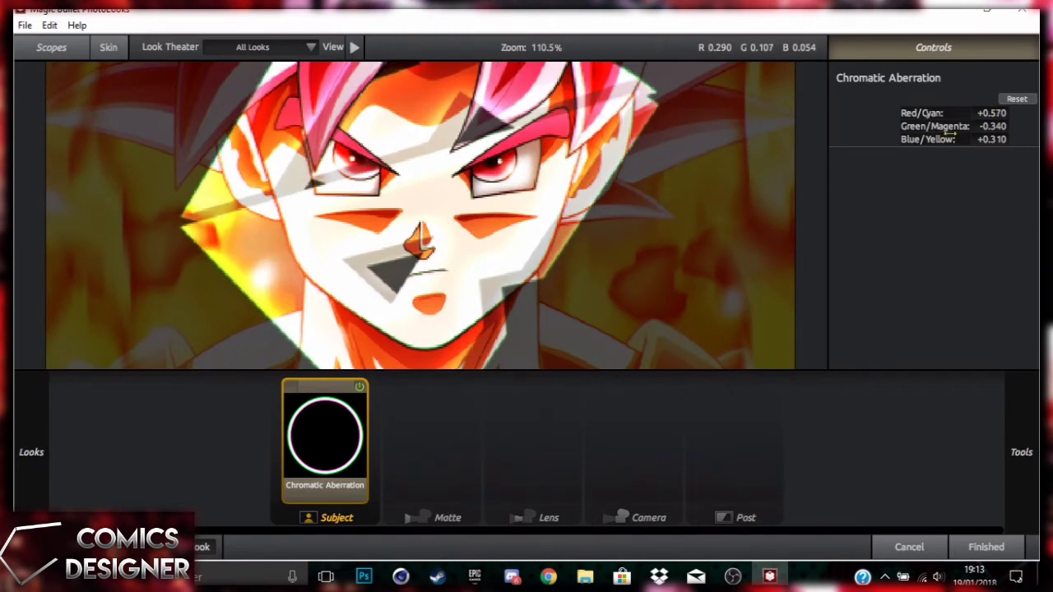
scroll(656, 195, "down", 5)
scroll(655, 195, "down", 1)
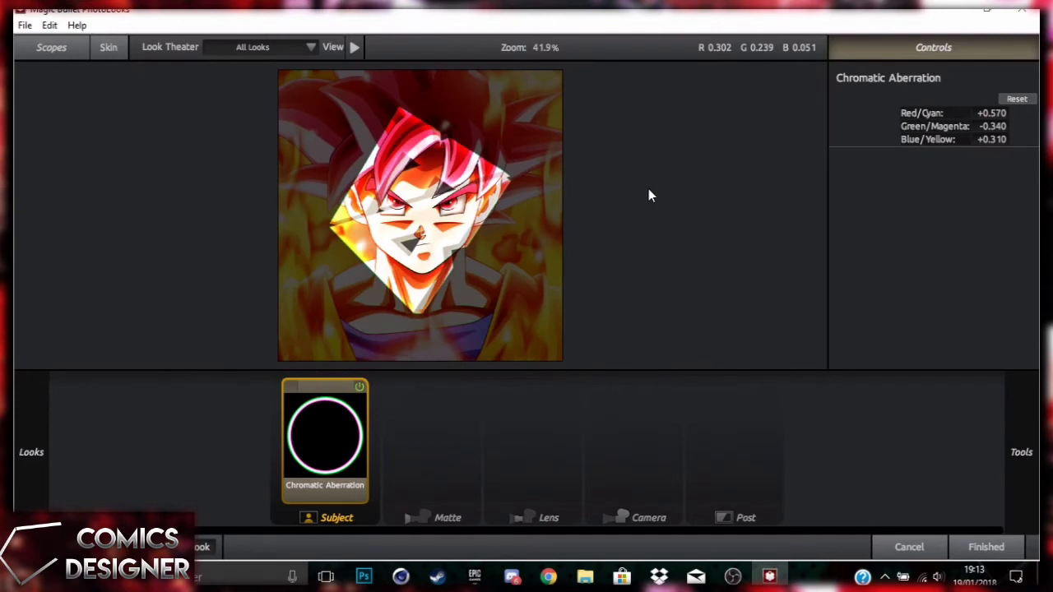
- Add Lens Distortion to the lens stage with distortion +29.5% and flatten 62.3%
left_click(520, 475)
left_click(1022, 461)
left_click_drag(817, 288, 539, 436)
left_click_drag(500, 245, 562, 292)
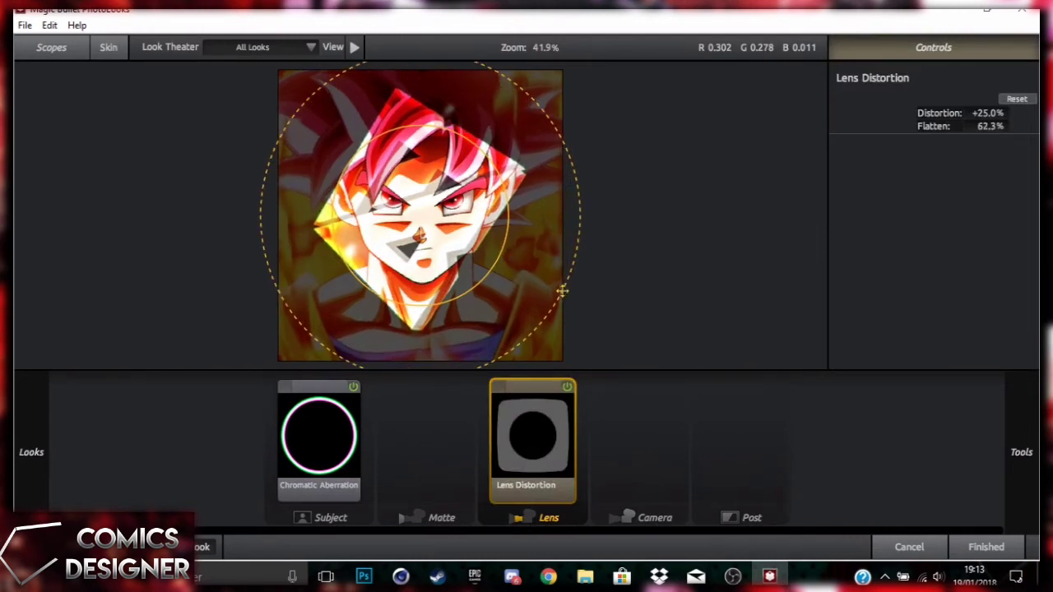
left_click_drag(499, 250, 502, 250)
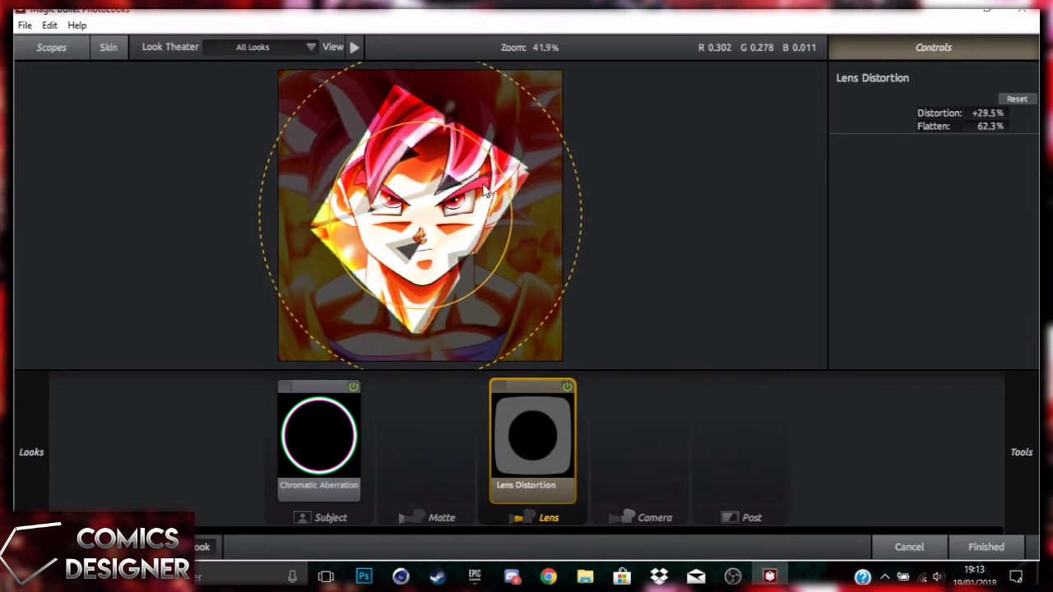
- Apply the finished PhotoLooks grade to the merged layer and add a new empty layer above it
left_click(978, 548)
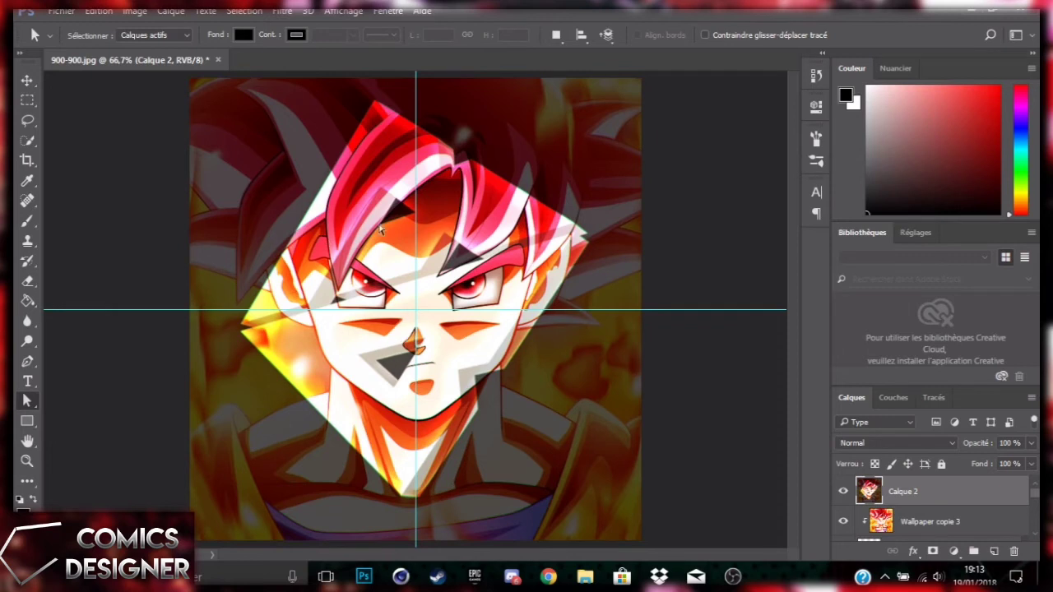
left_click(994, 551)
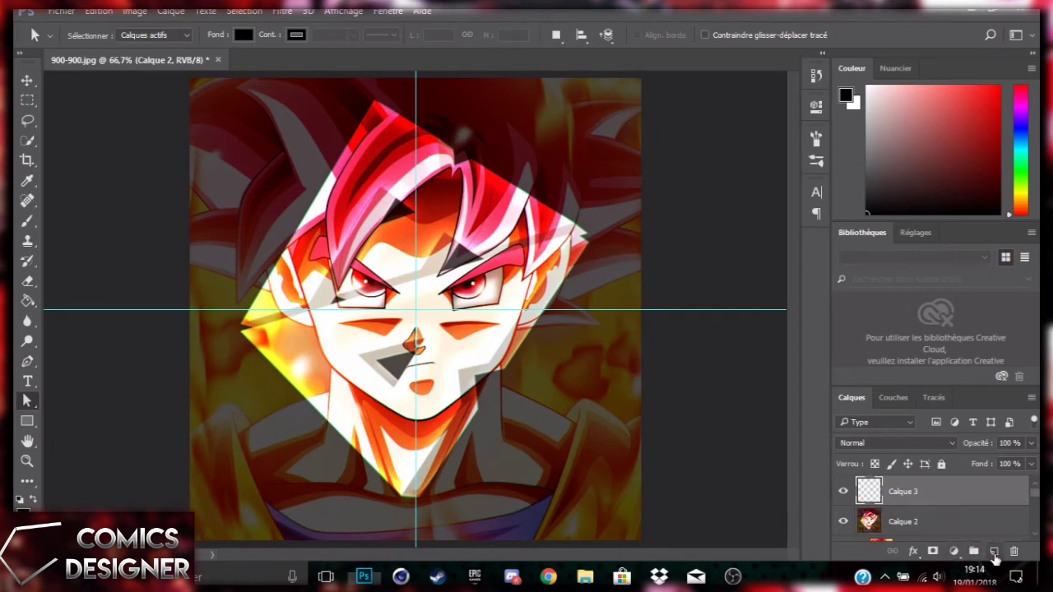
- Add the text COMICS in the lower-left part of the image at 100 pt
left_click(28, 382)
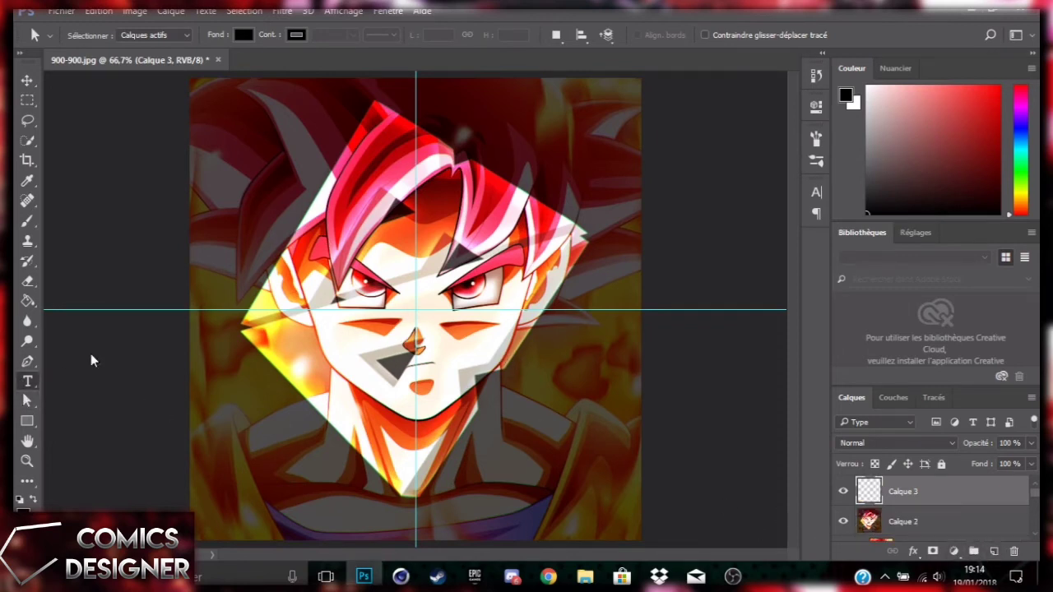
left_click(27, 382)
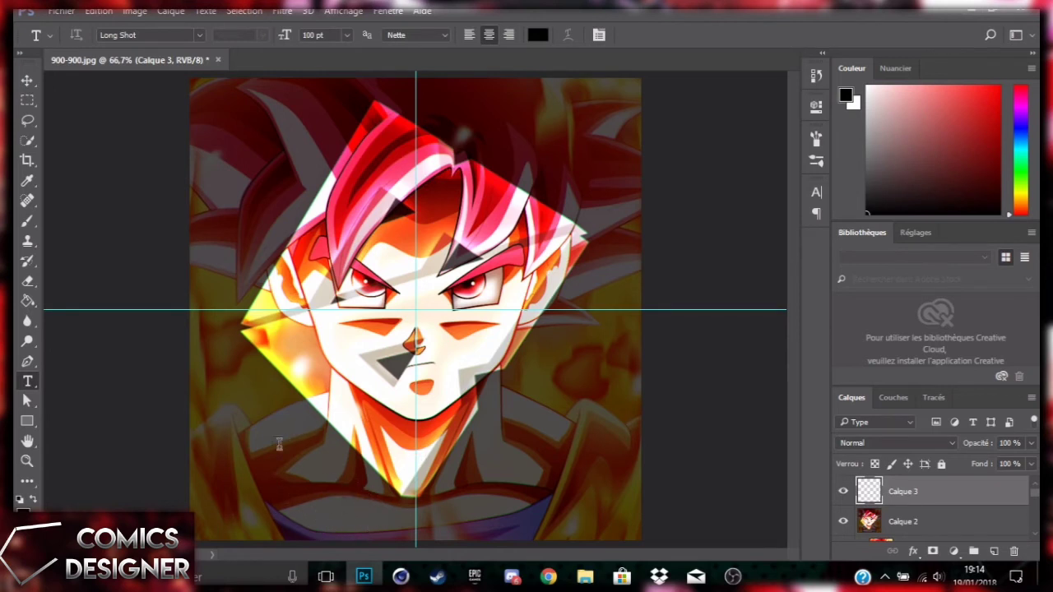
left_click(262, 498)
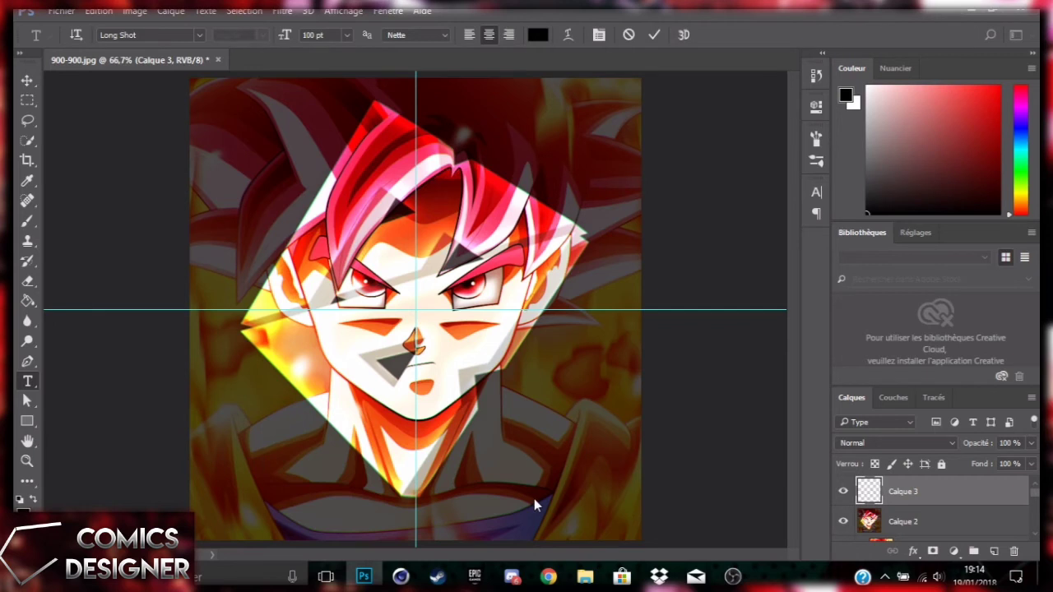
type("GO")
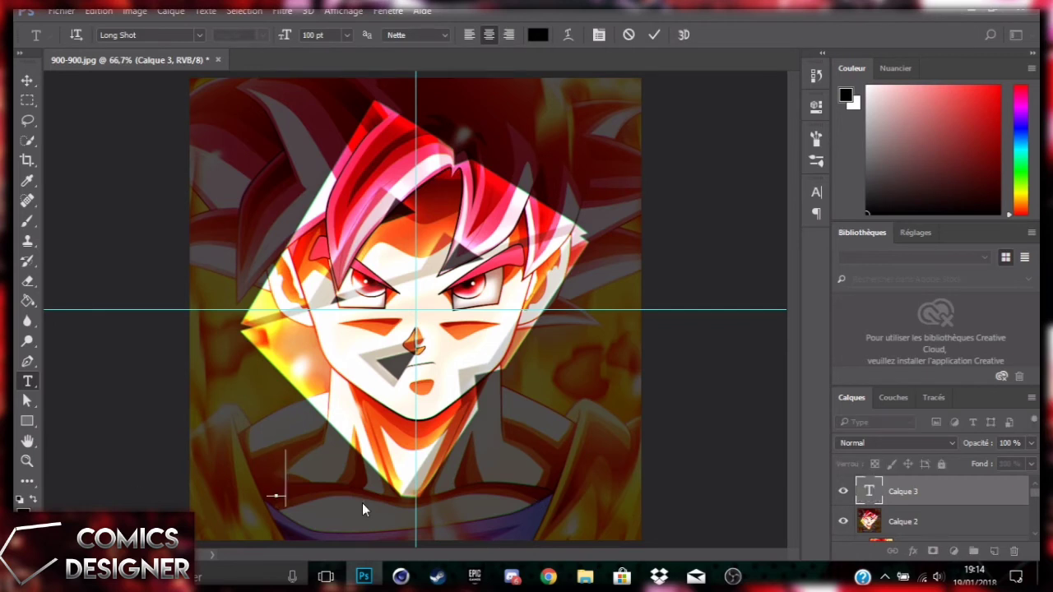
type("MICS")
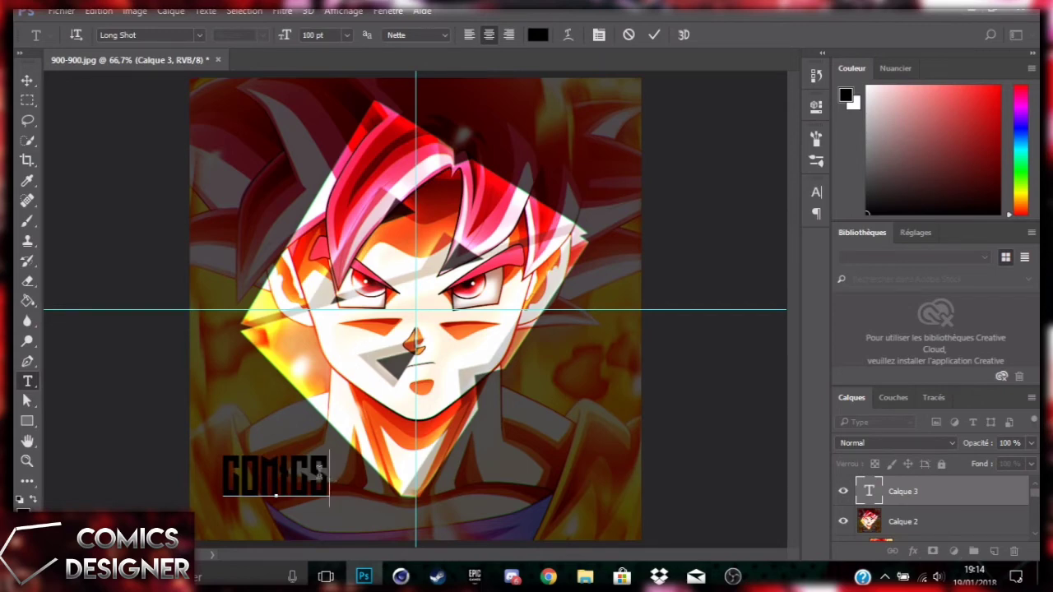
- Set the colour of the whole COMICS text to white (ffffff)
left_click_drag(330, 477, 186, 471)
left_click(534, 37)
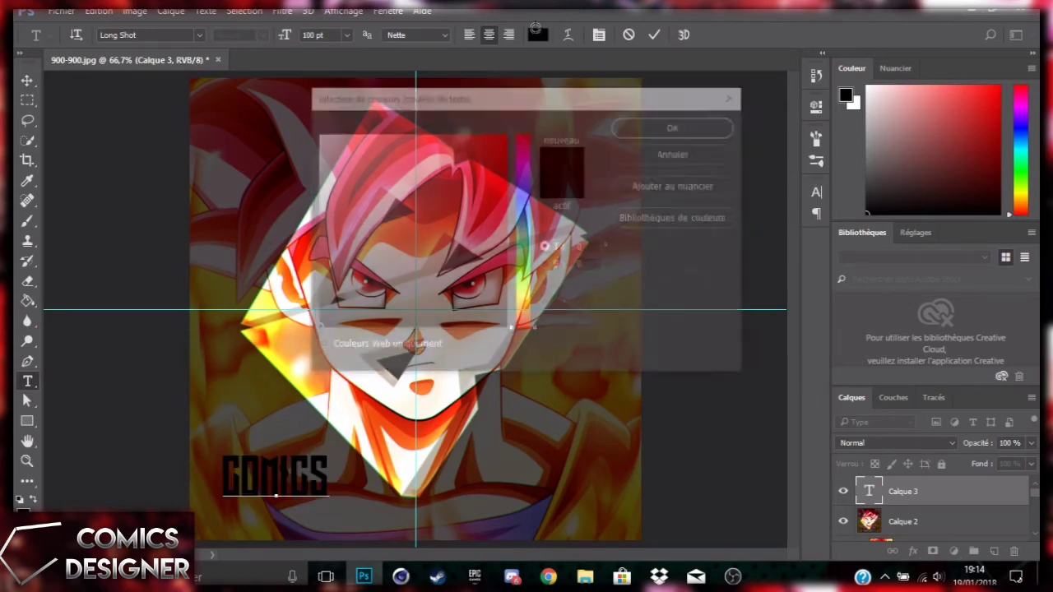
type("ffffff")
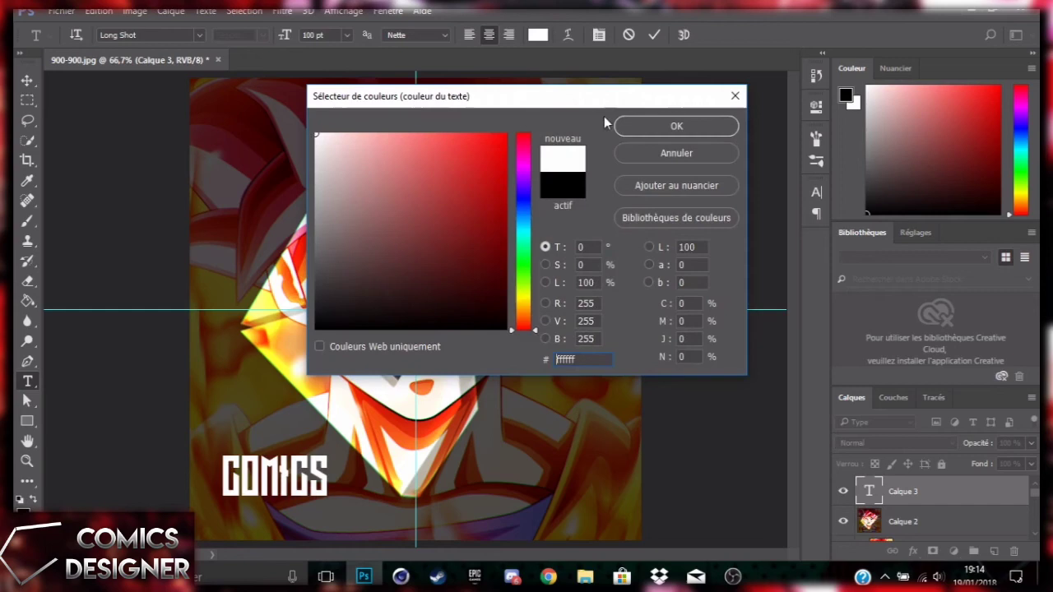
left_click(660, 123)
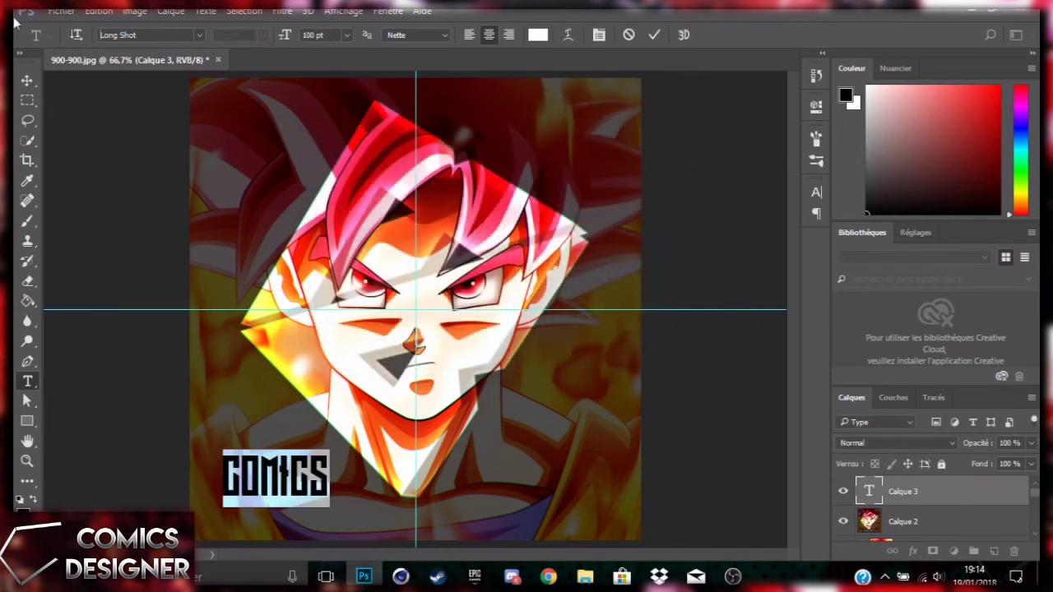
- Change the COMICS text's font to Lemon/Milk Regular and commit the text
left_click_drag(153, 38, 84, 40)
key("BackSpace")
type("L")
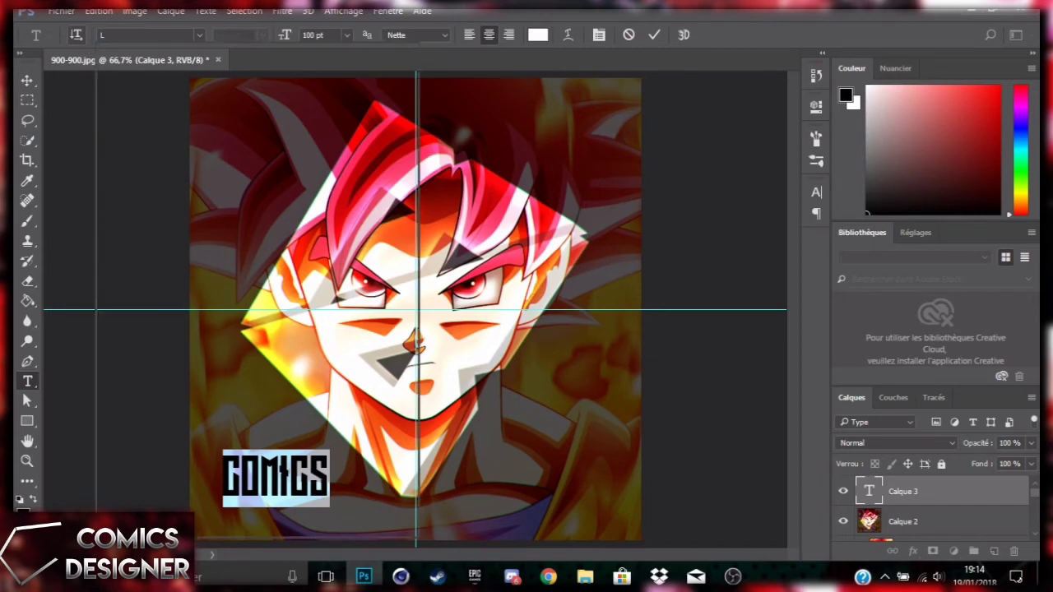
type("emon")
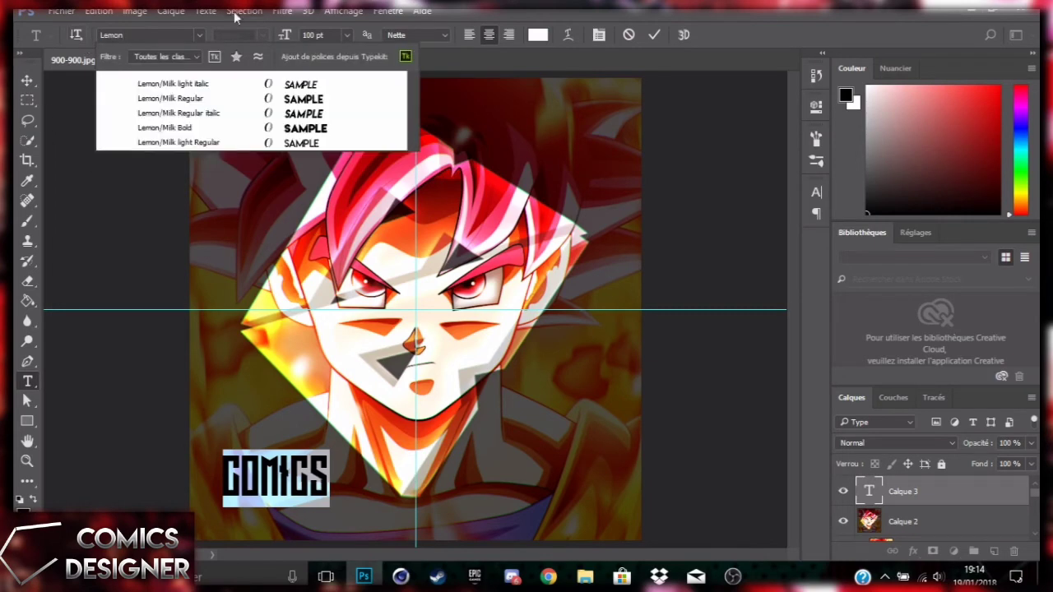
left_click(229, 99)
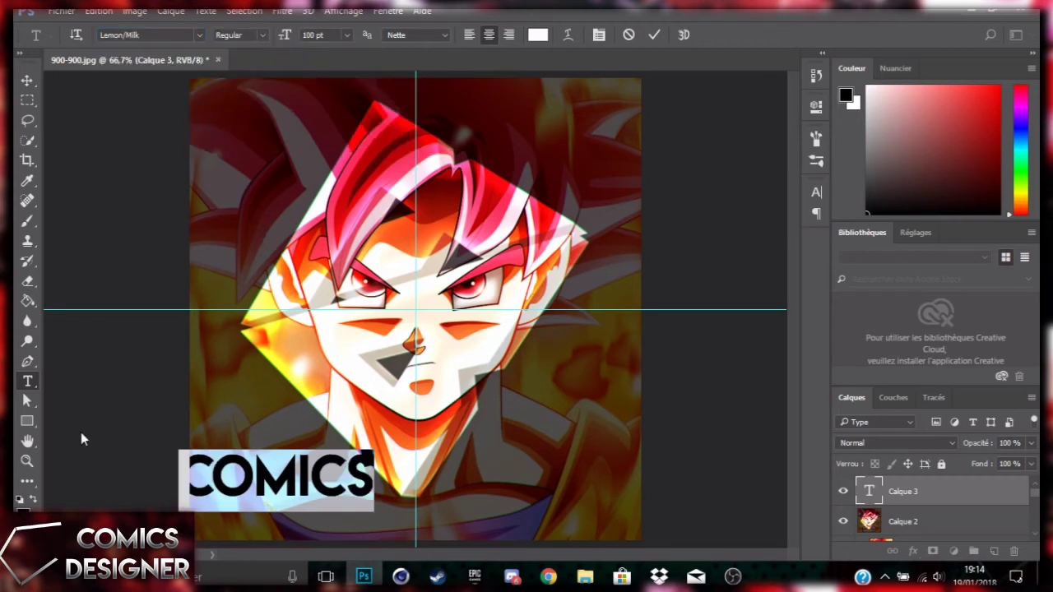
left_click(31, 400)
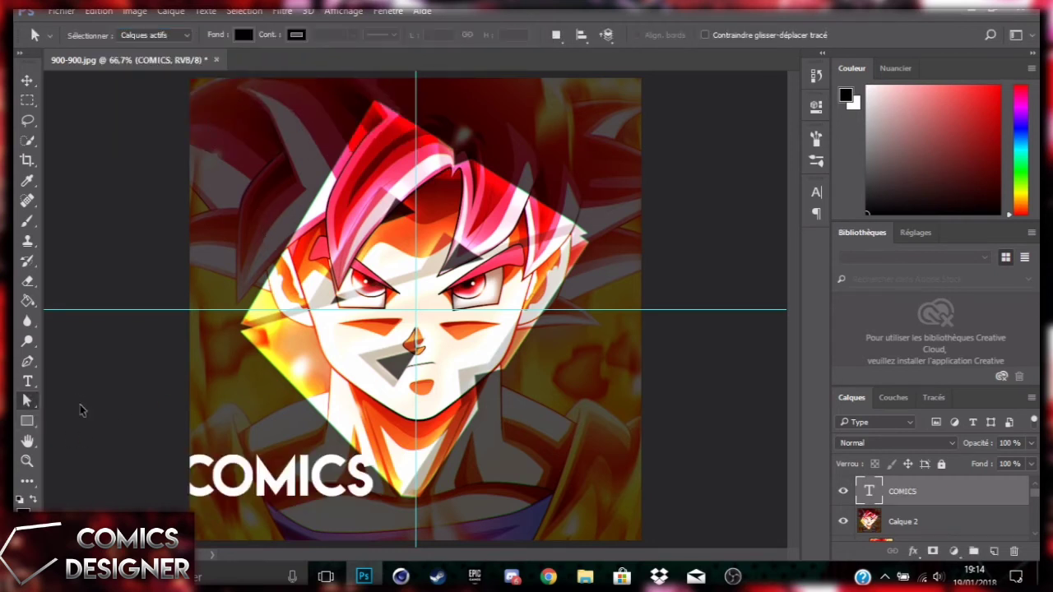
- Move the COMICS text to the bottom centre of the canvas on the vertical guide and scale it down to fit below the diamond
key("ctrl+t")
left_click_drag(328, 499, 458, 528)
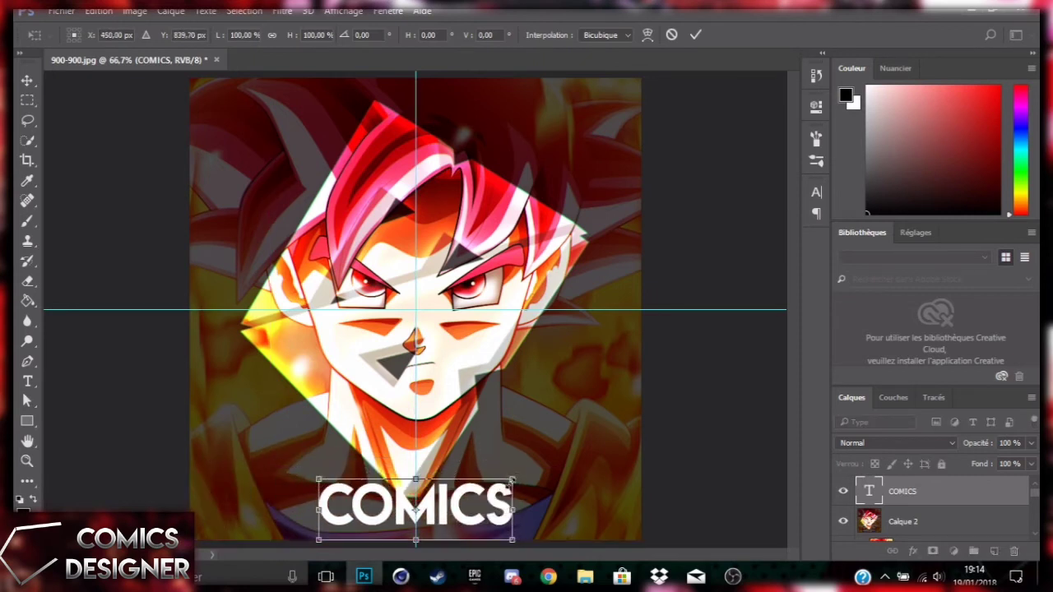
left_click_drag(513, 478, 474, 526)
key("Return")
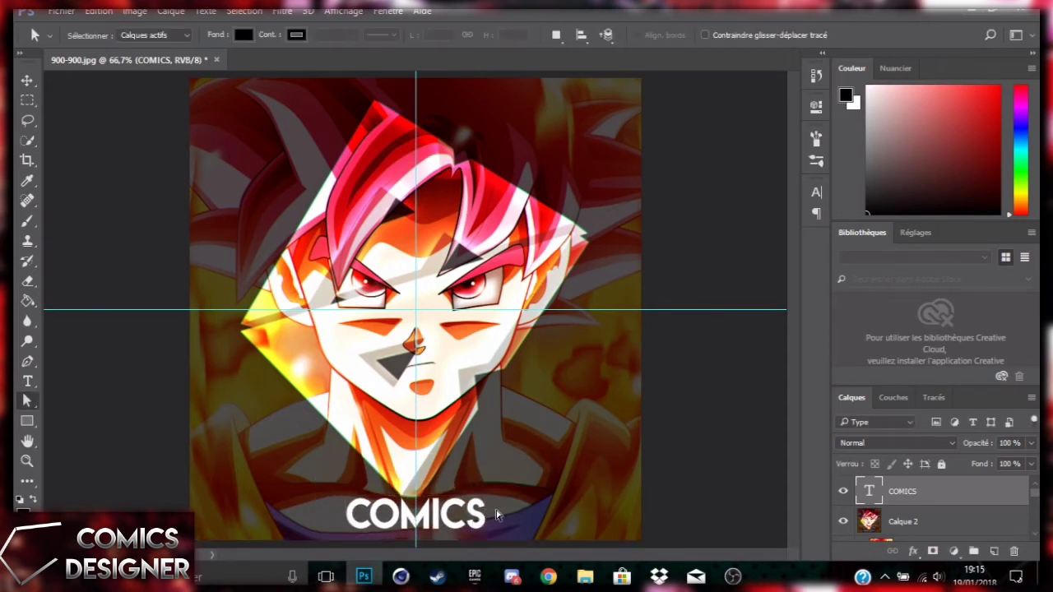
key("ctrl+t")
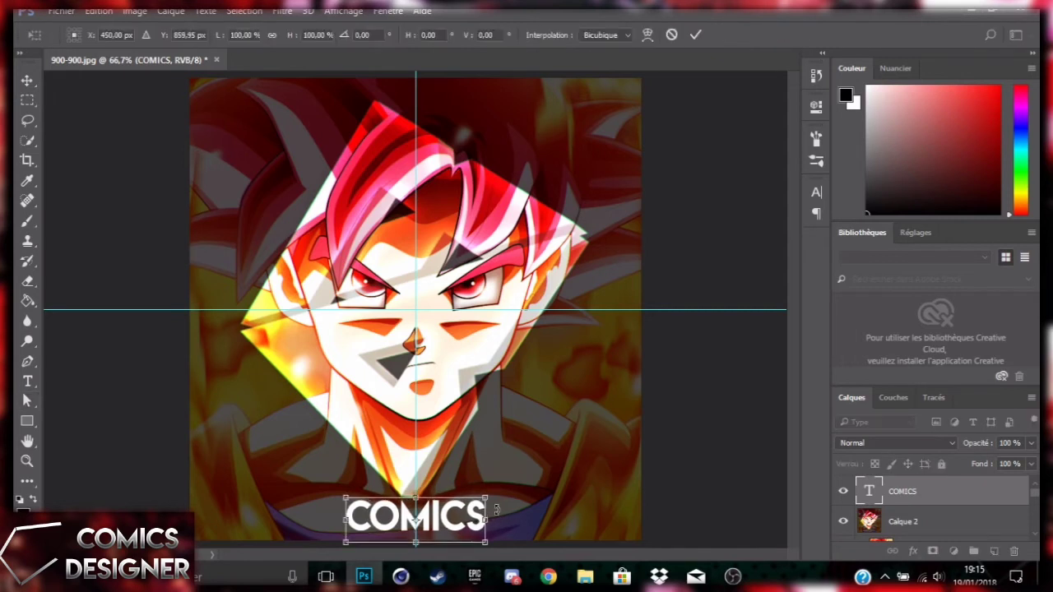
key("Return")
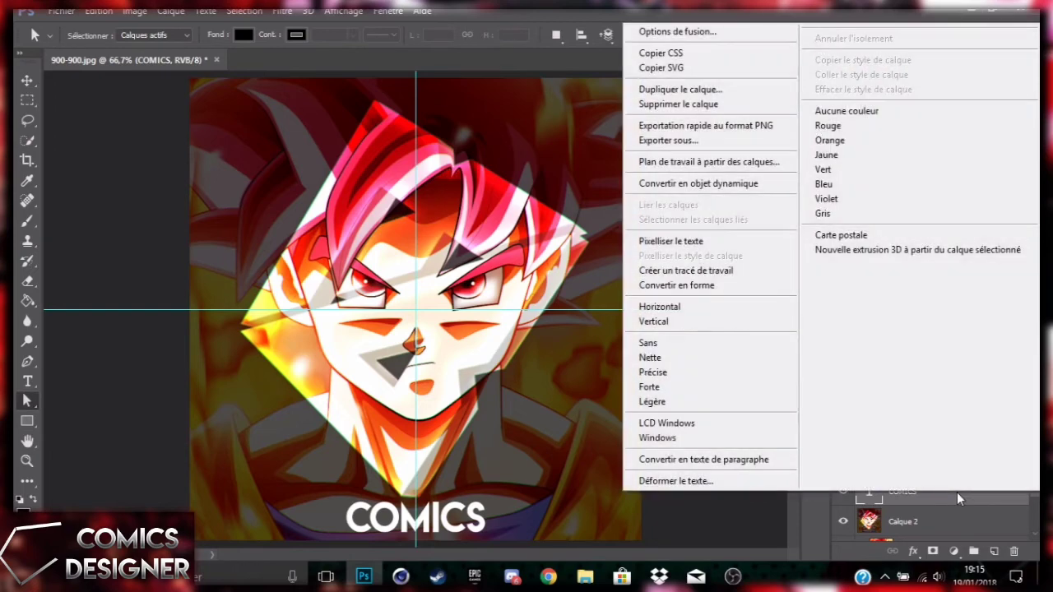
- Warp the COMICS text with a slight horizontal Arc bend
left_click(758, 484)
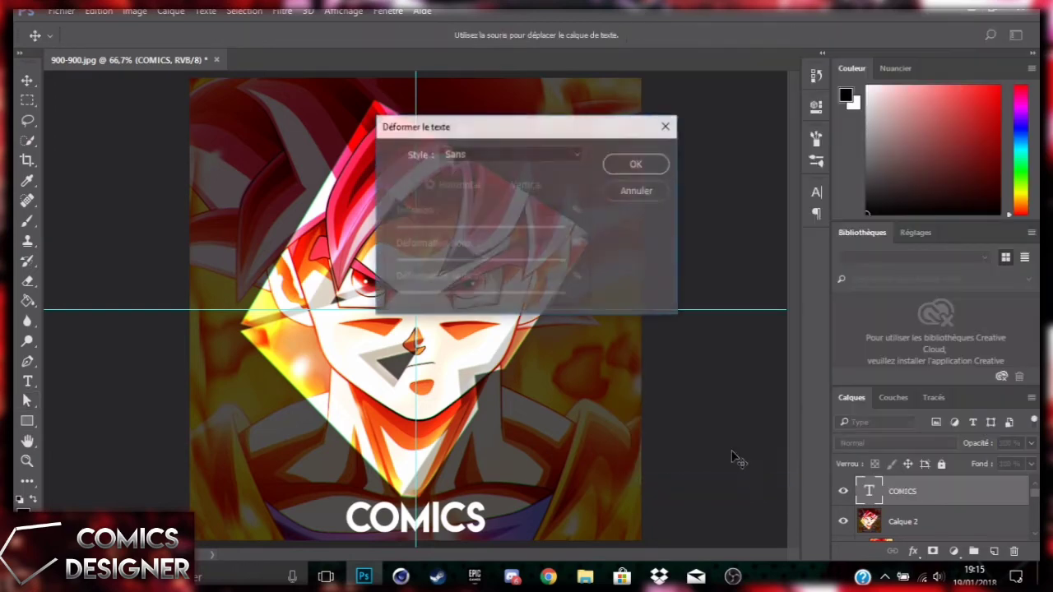
left_click(556, 154)
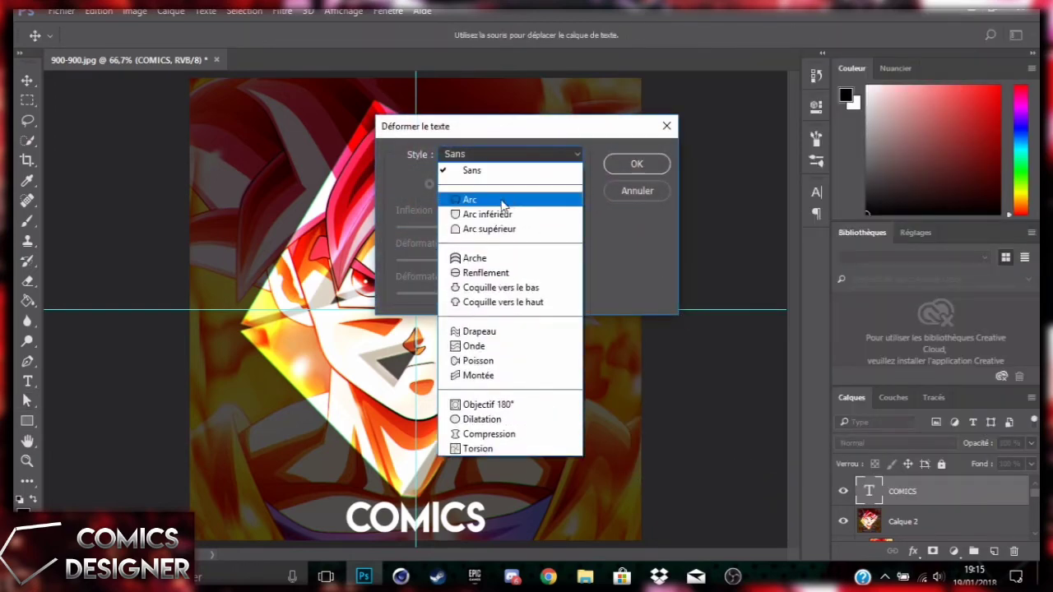
left_click(465, 198)
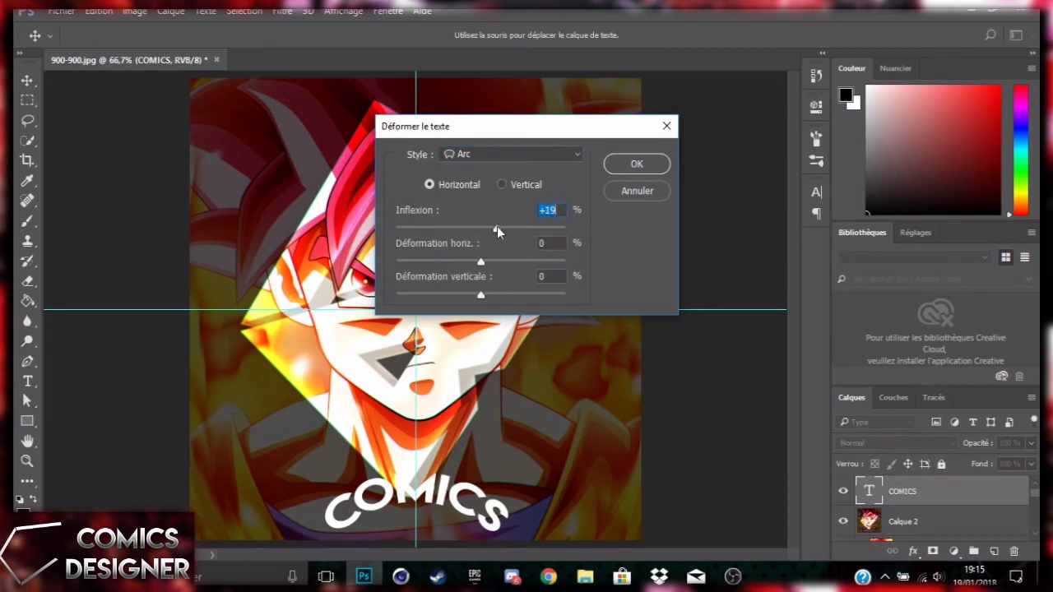
left_click(649, 167)
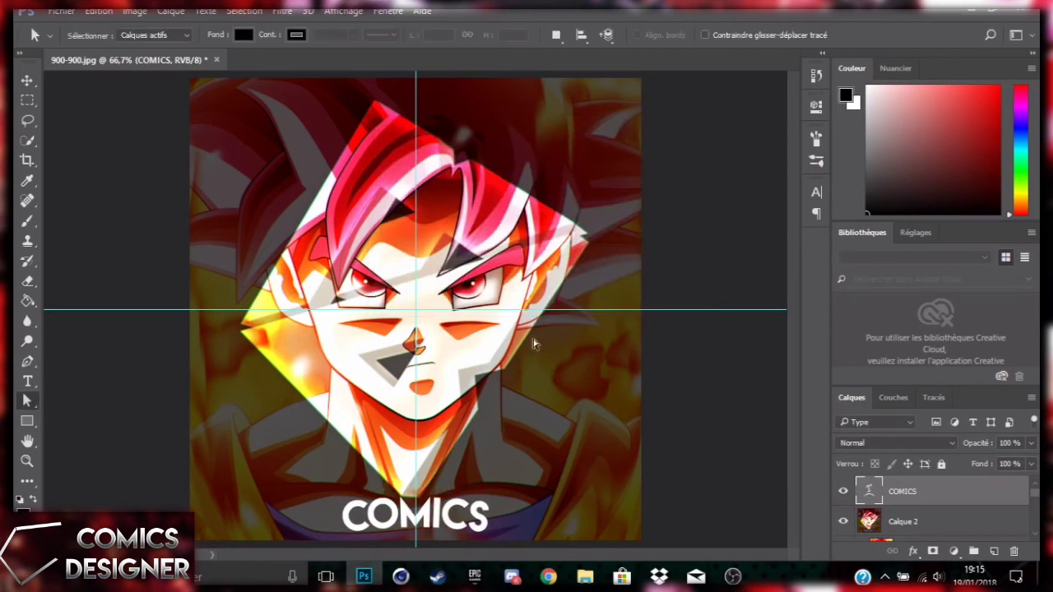
- Rasterize the COMICS text layer
right_click(954, 492)
left_click(683, 238)
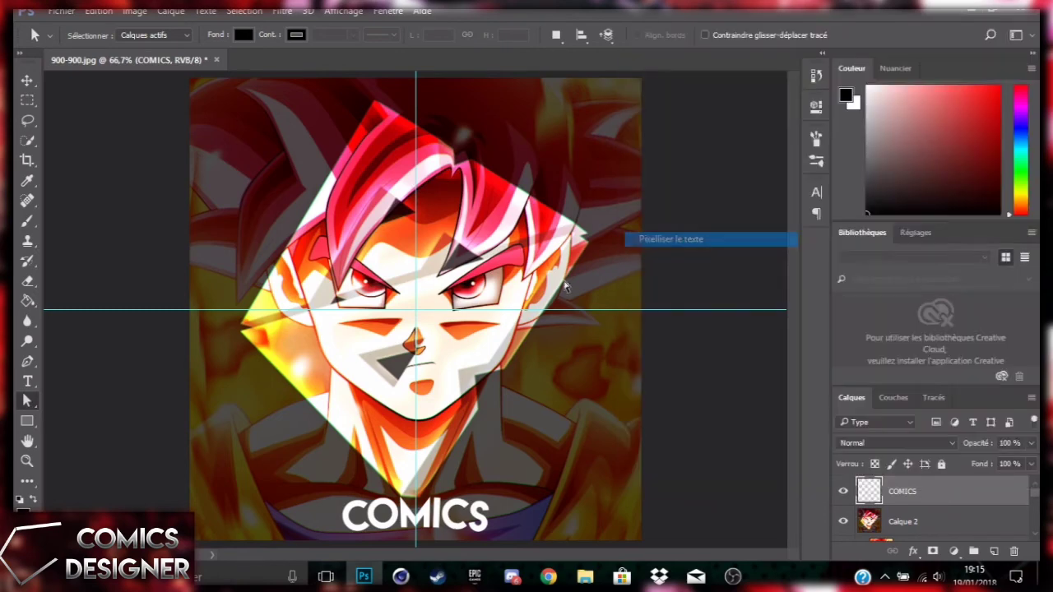
right_click(953, 499)
left_click(744, 536)
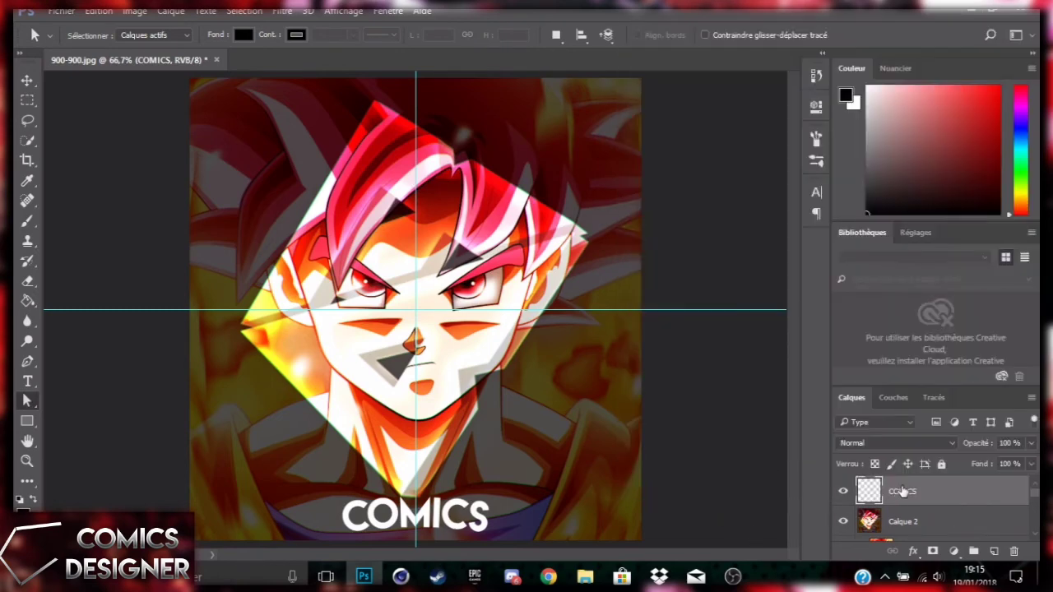
- Apply the white-to-grey gradient style preset with inner glow, overlays and drop shadow to the COMICS layer
double_click(954, 492)
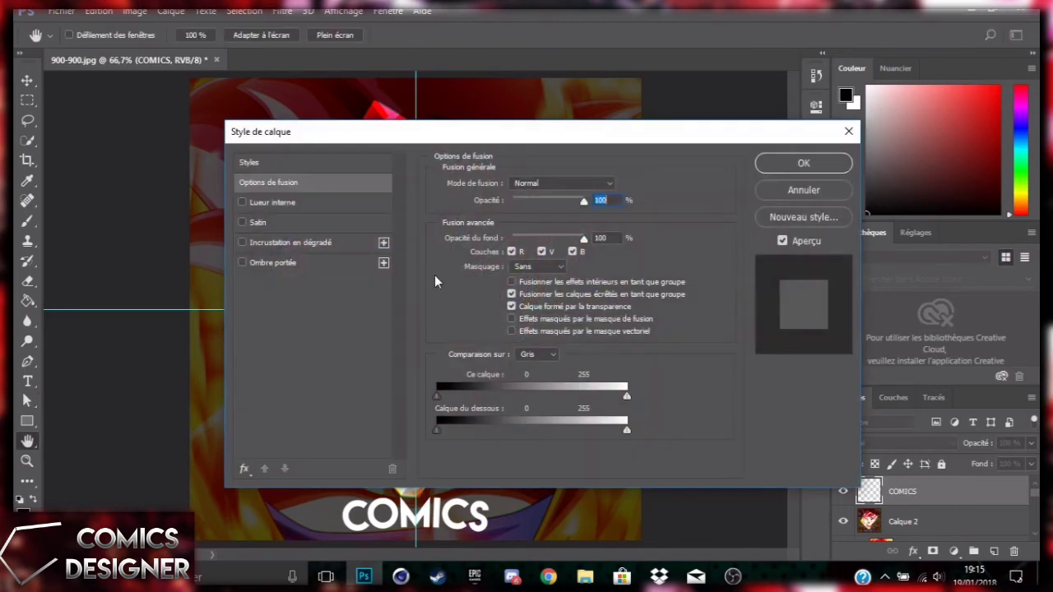
left_click(356, 161)
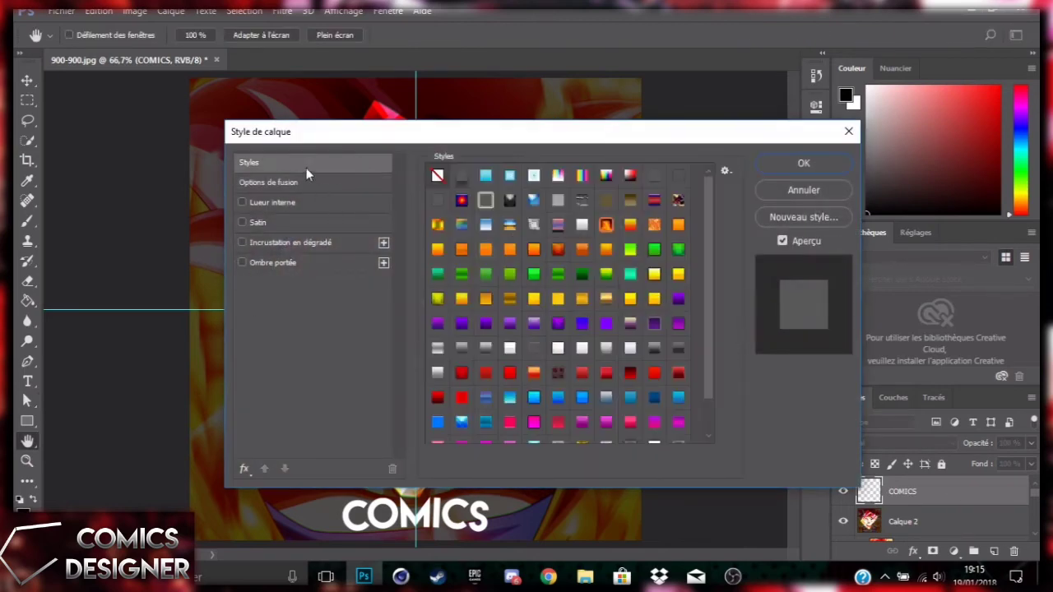
scroll(518, 300, "down", 1)
left_click(654, 407)
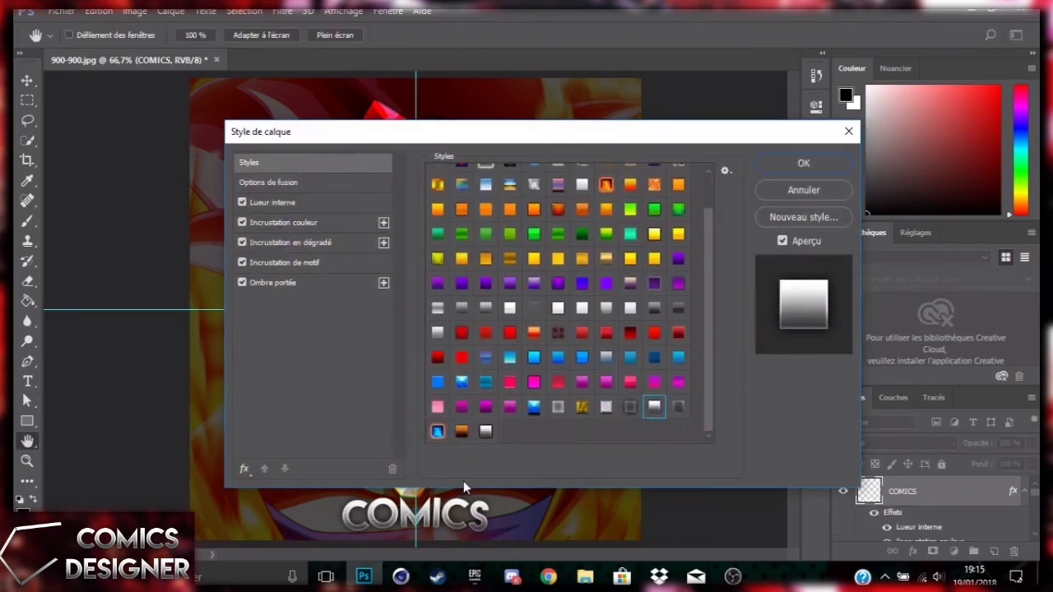
- Review the COMICS style's blending options, inner glow, colour, gradient and pattern overlays and drop shadow, and accept the layer style
left_click(310, 201)
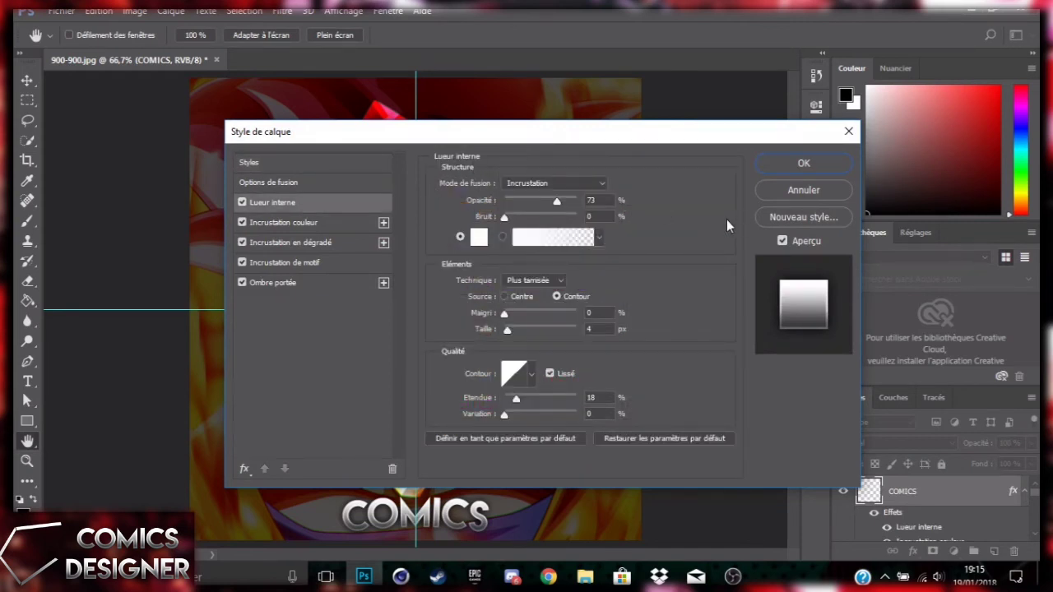
left_click(326, 180)
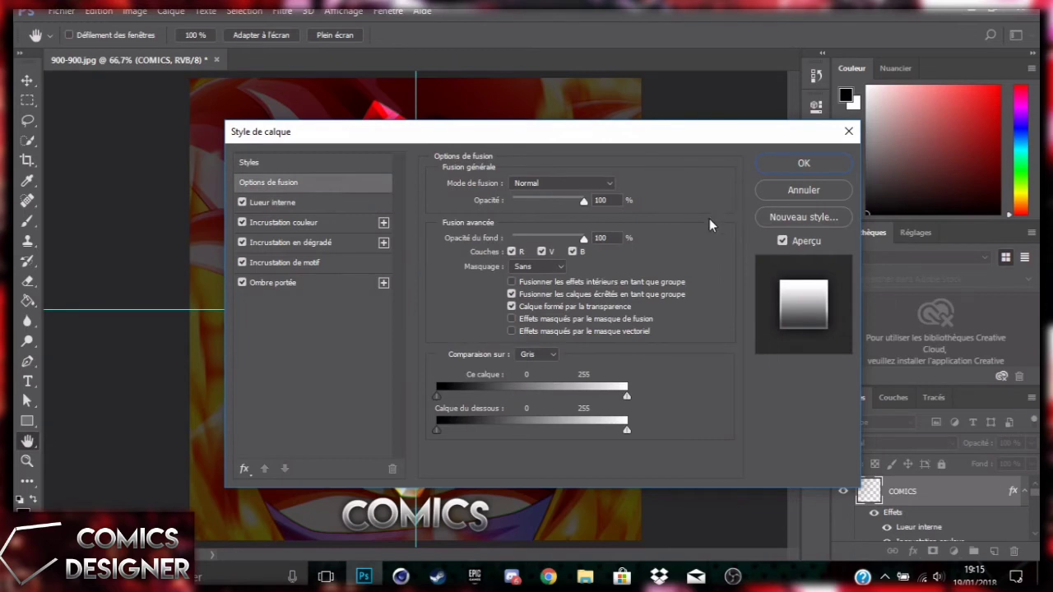
left_click(314, 204)
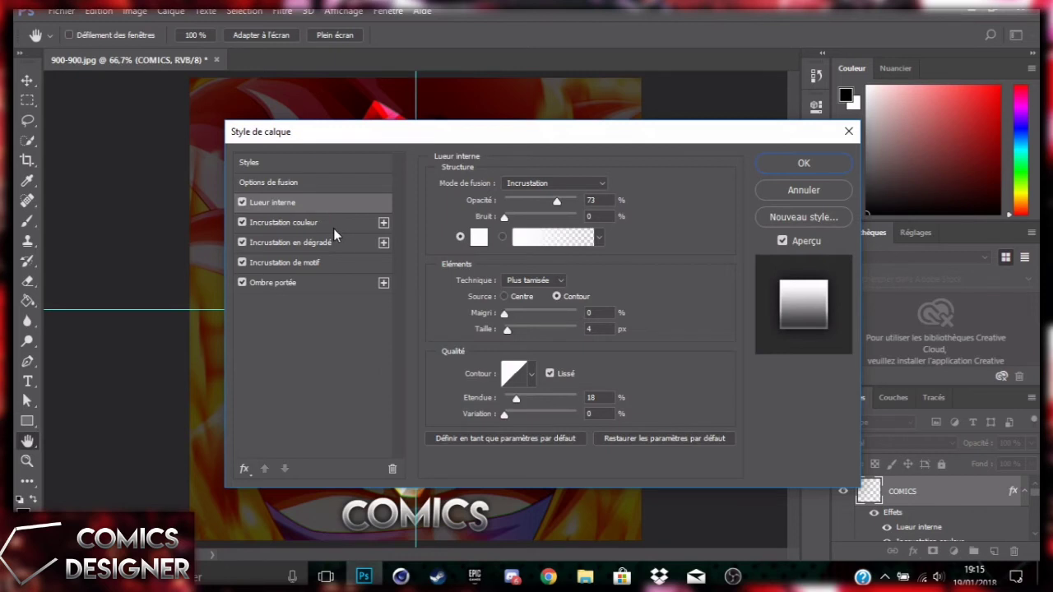
left_click(334, 229)
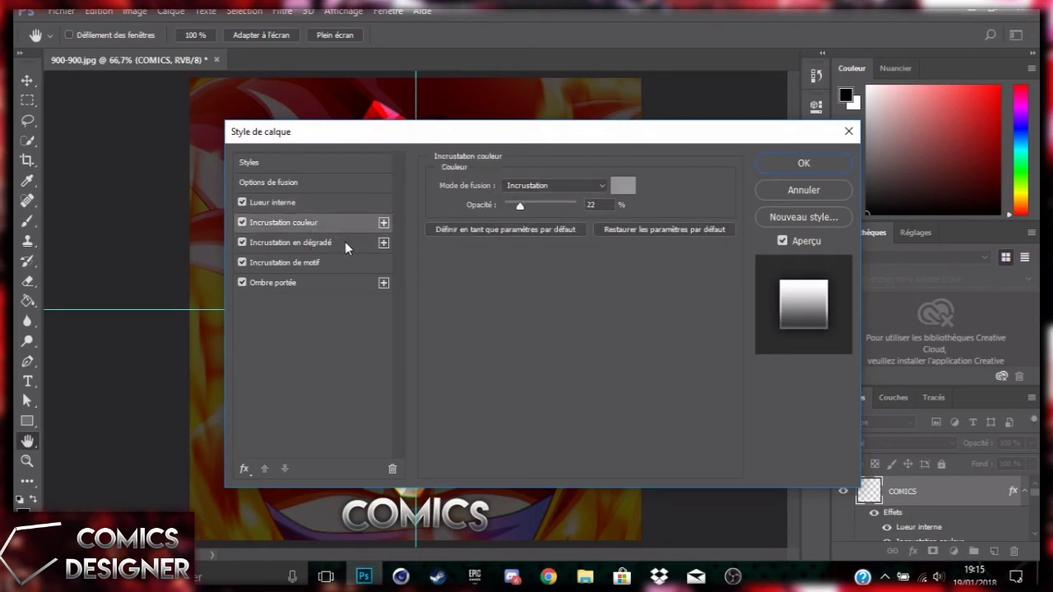
left_click(344, 242)
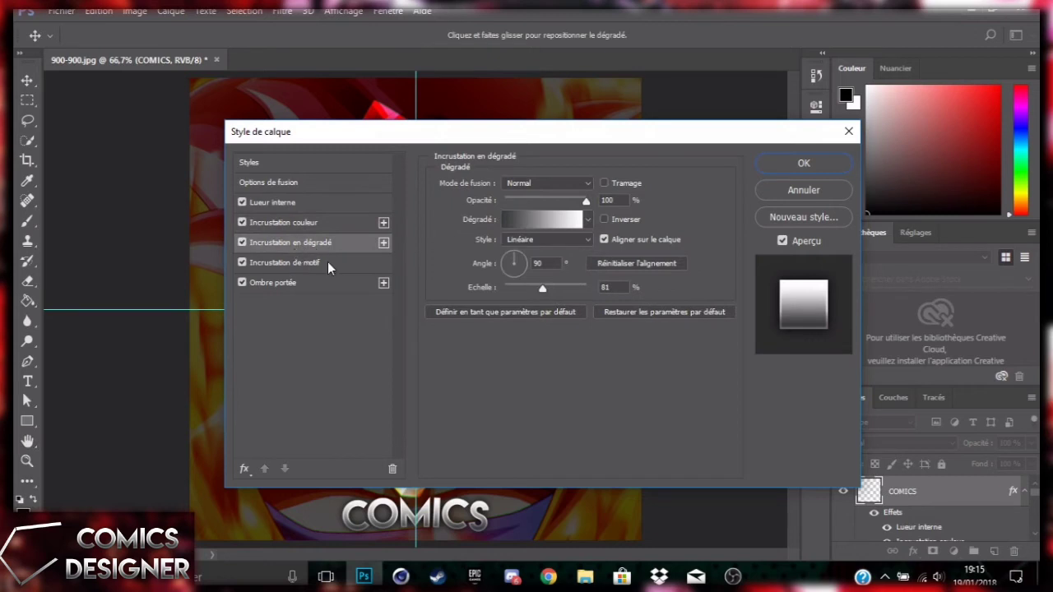
left_click(327, 262)
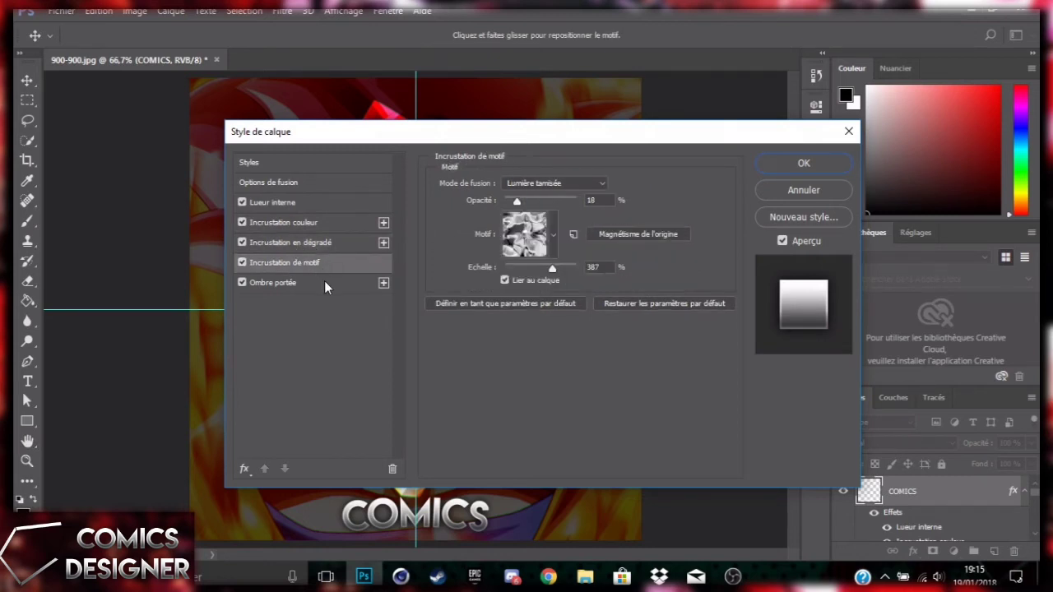
left_click(324, 283)
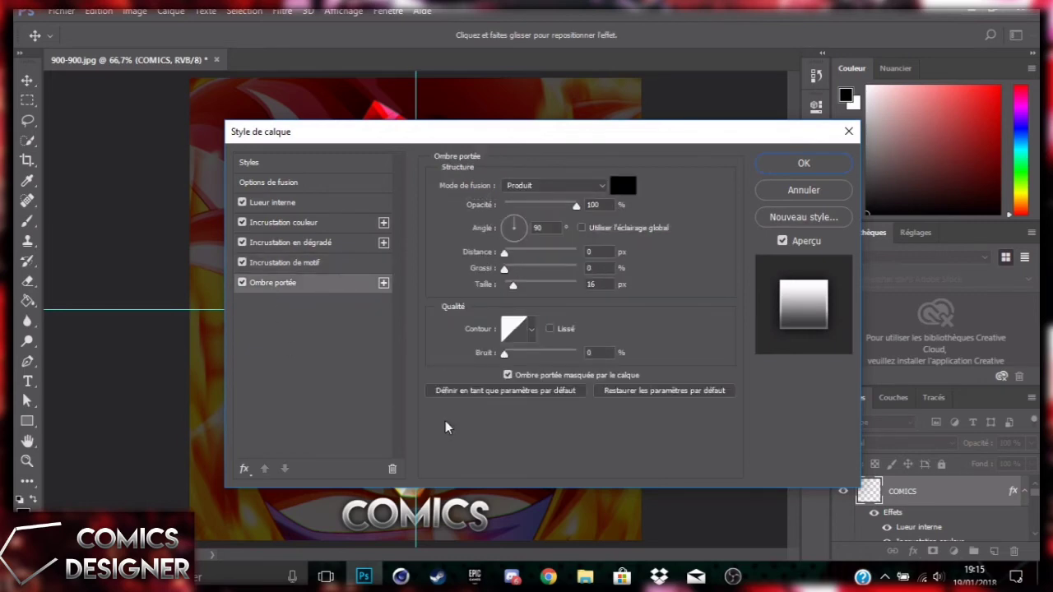
left_click(786, 163)
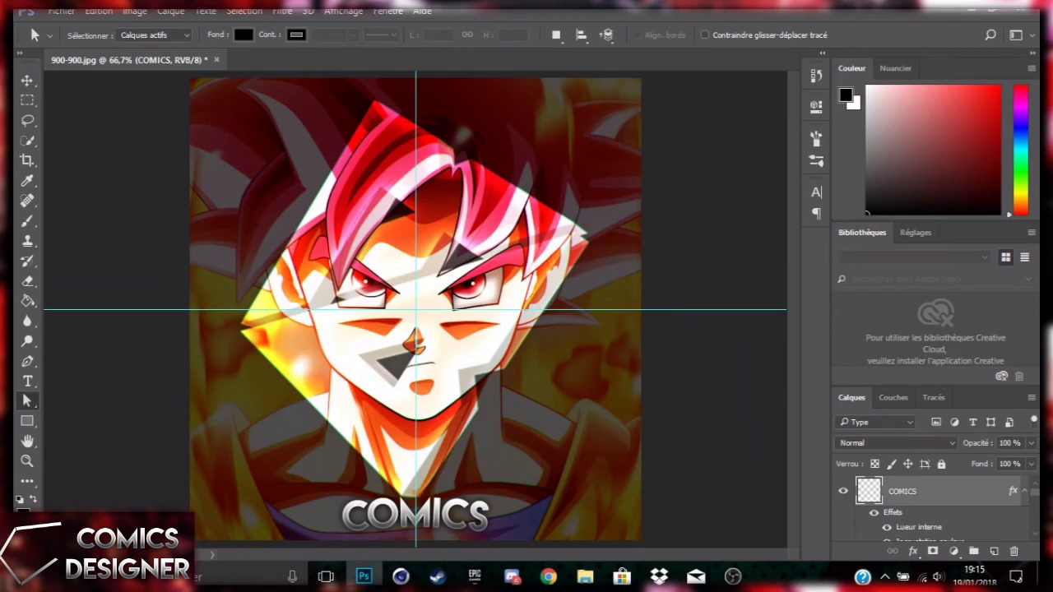
- Duplicate the styled COMICS layer, and check the original layer's style settings without changing them
left_click(1024, 492)
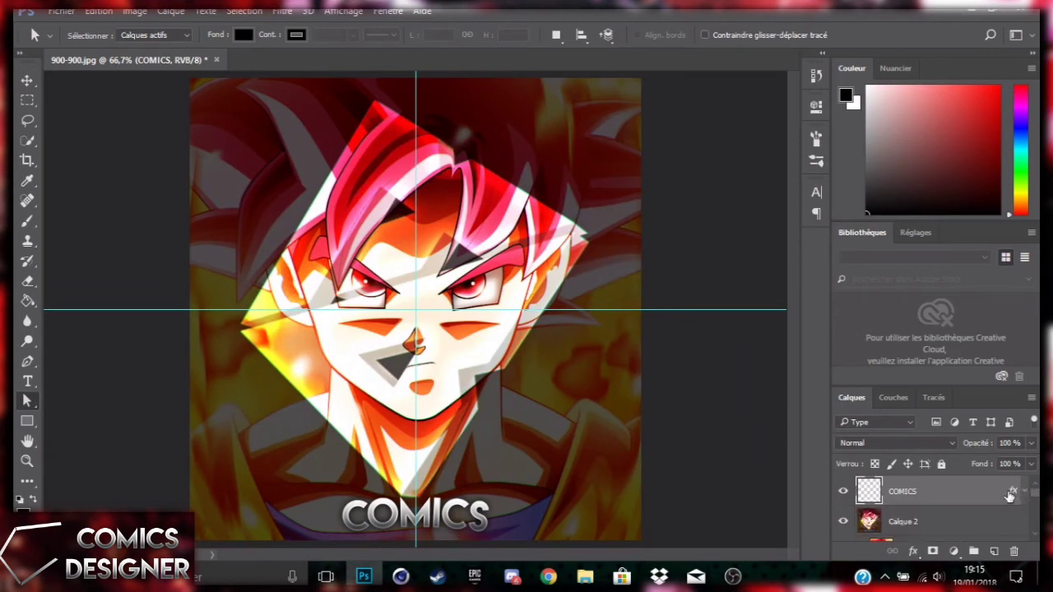
key("ctrl+j")
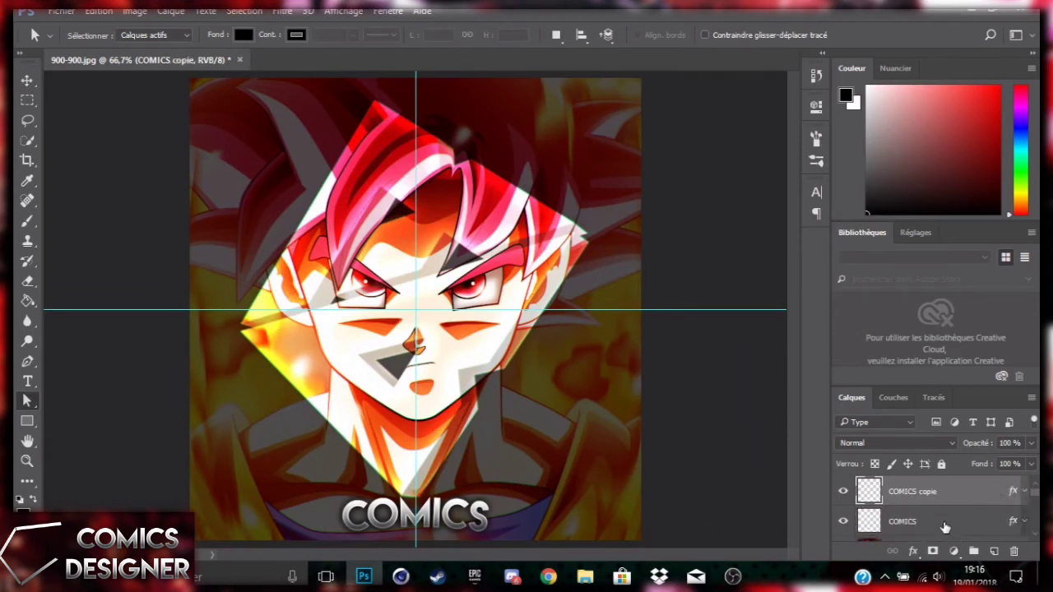
left_click(944, 525)
double_click(943, 522)
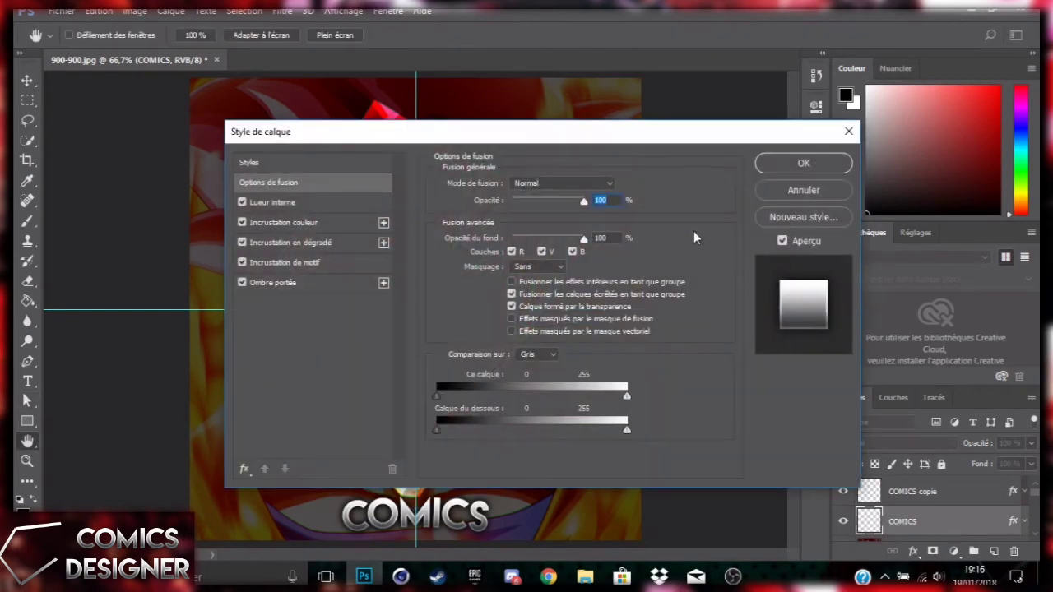
left_click(794, 166)
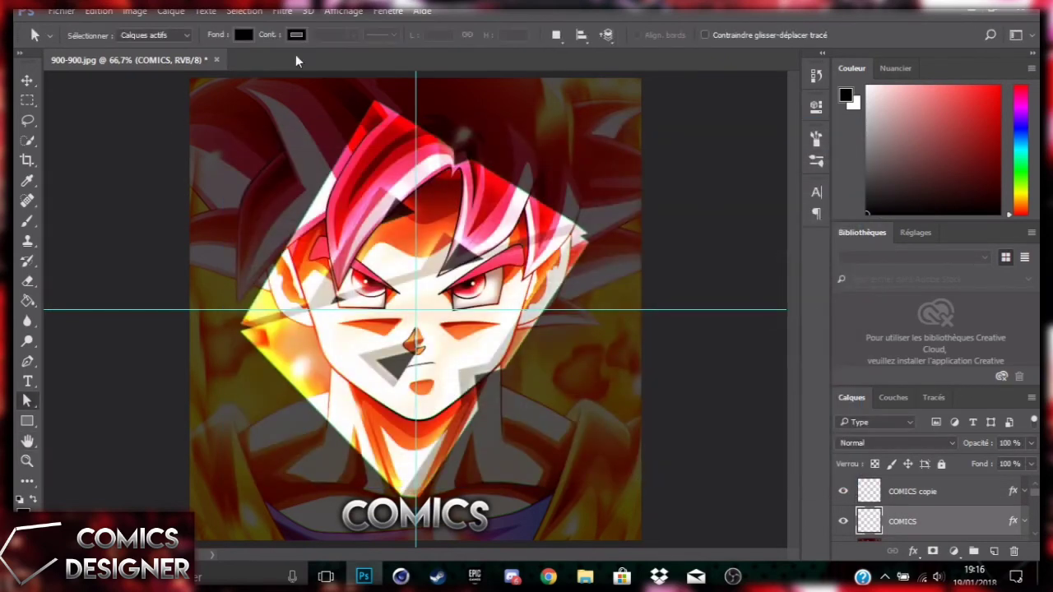
- Merge the COMICS layer and its copy into a single layer, keeping the text's size and position
left_click(26, 80)
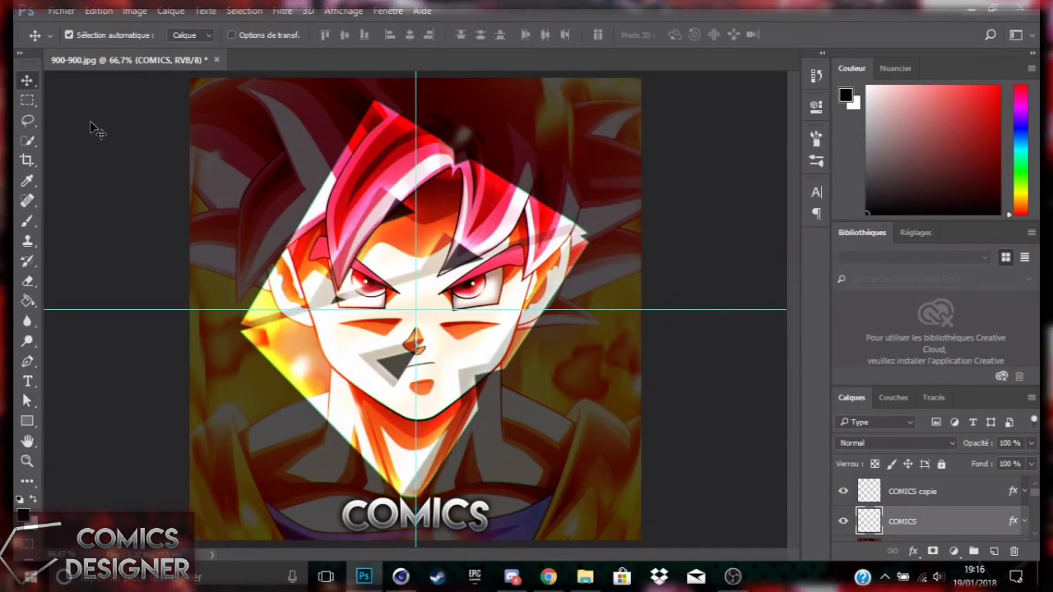
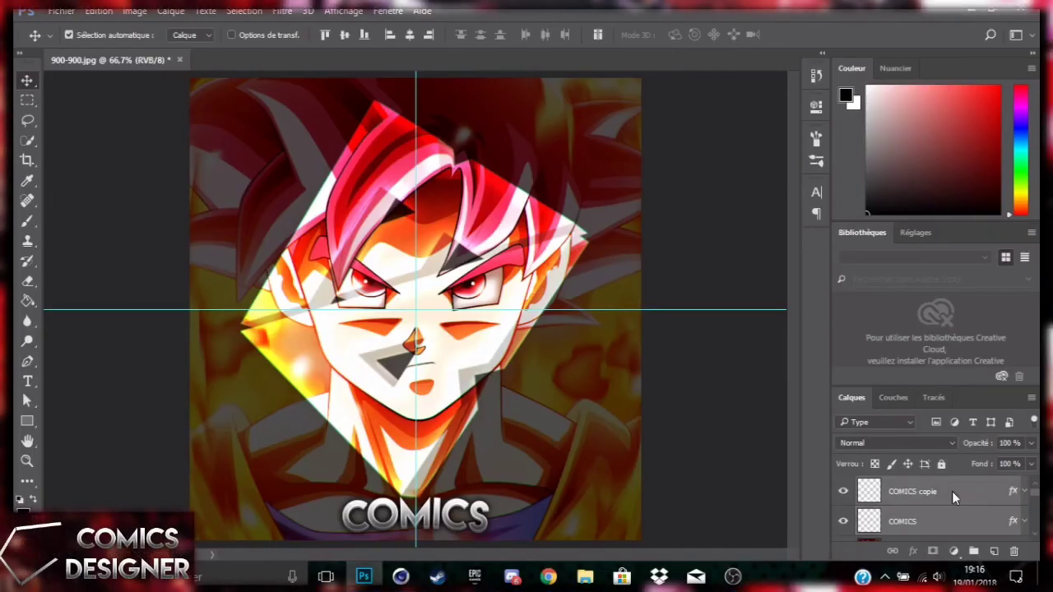
right_click(952, 491)
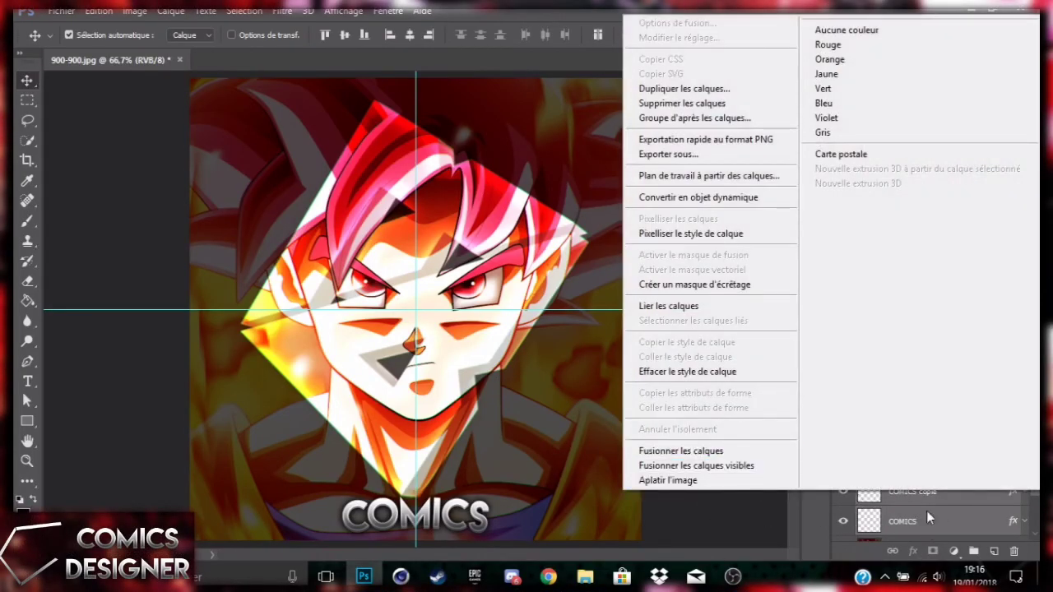
left_click(695, 451)
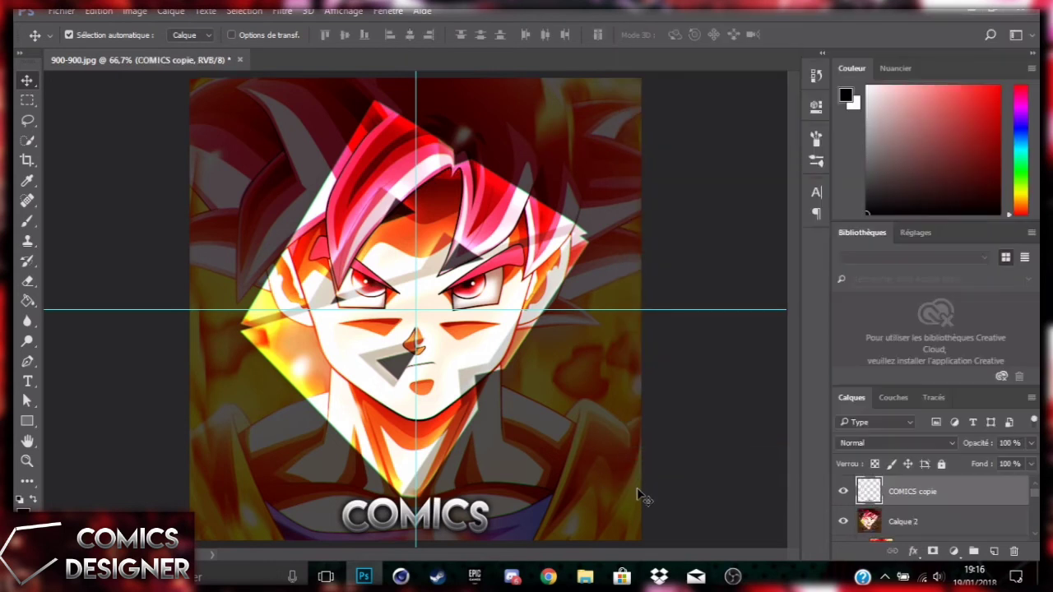
key("ctrl+t")
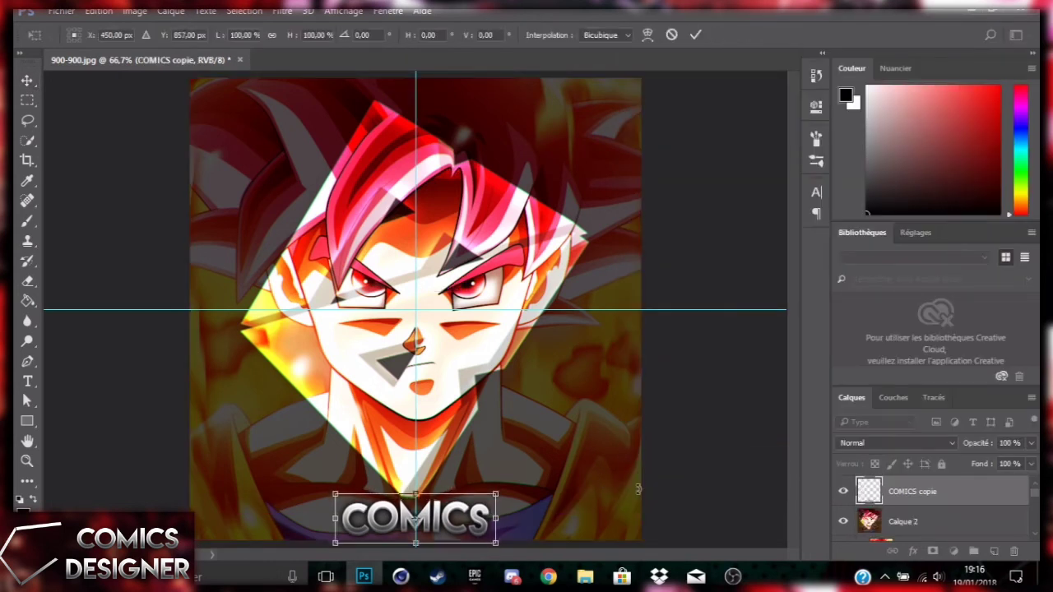
key("Return")
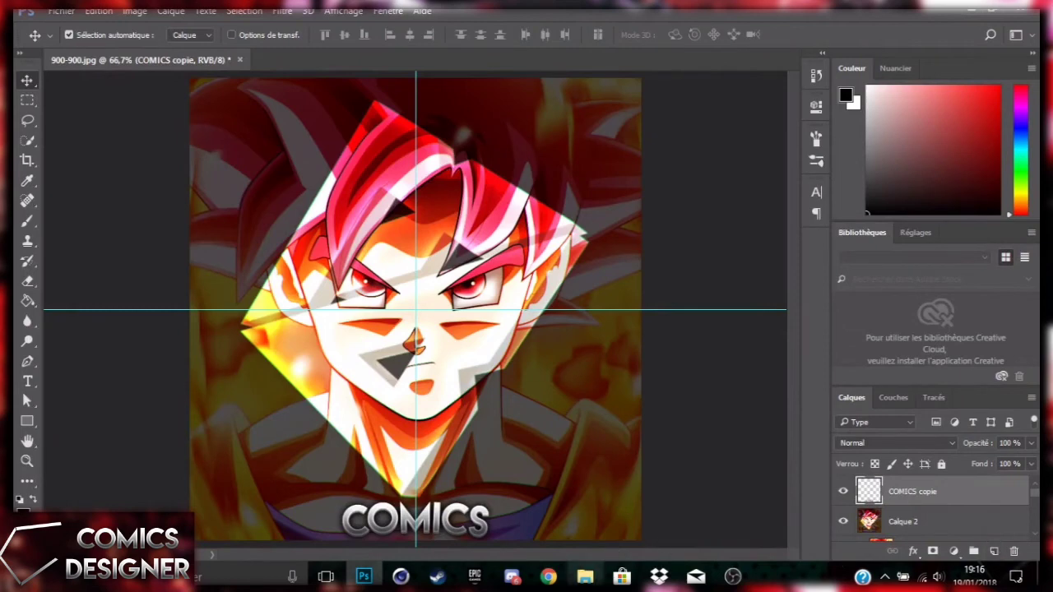
- Place Particule.png from the desktop folder TUTO AVI by COMICS DESIGNER into the avatar document
left_click(585, 577)
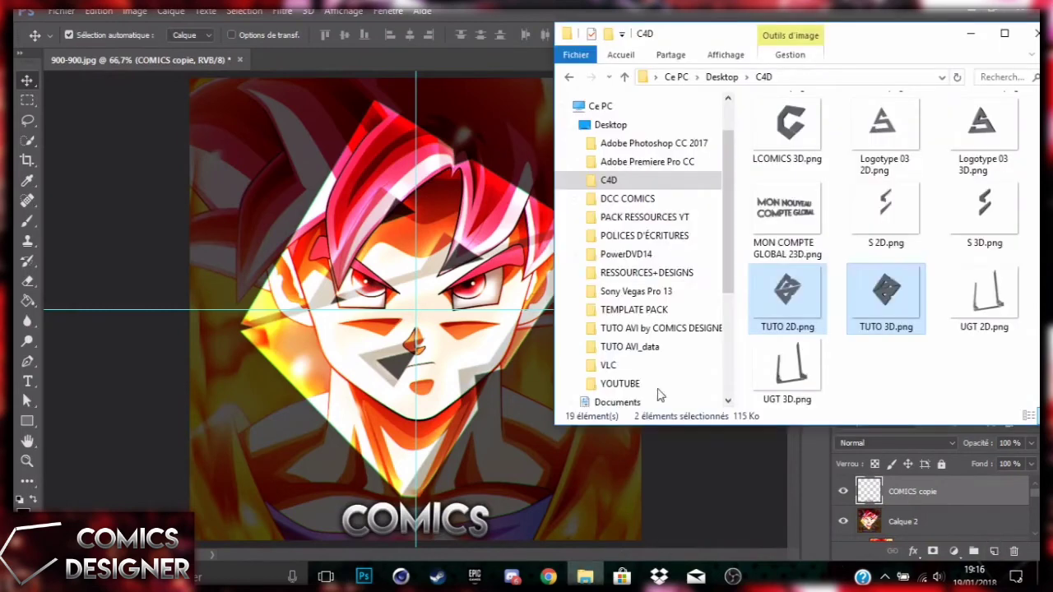
left_click(689, 125)
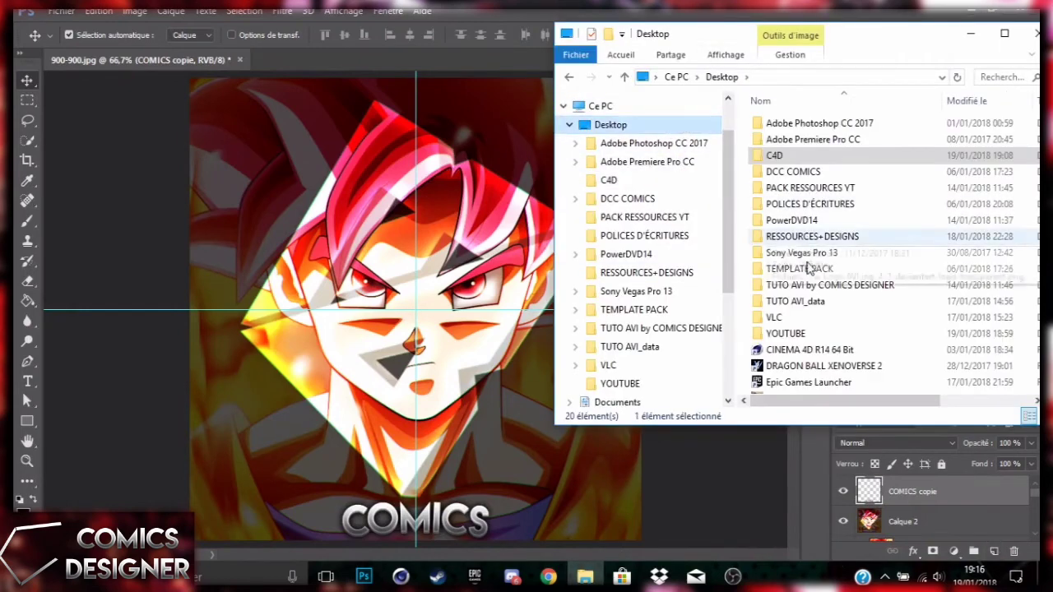
scroll(822, 378, "down", 1)
scroll(798, 265, "up", 1)
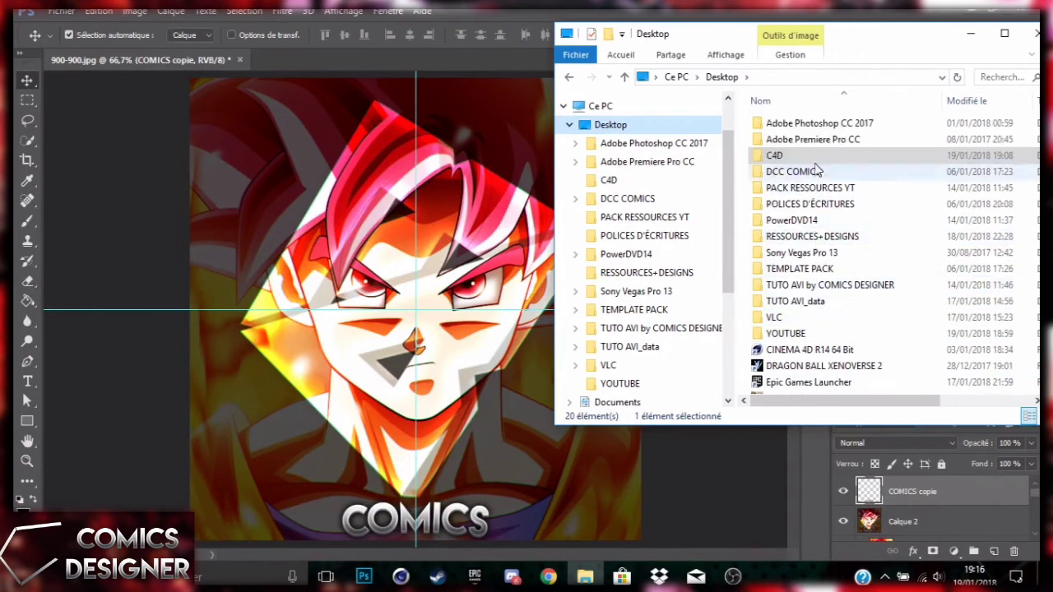
double_click(825, 288)
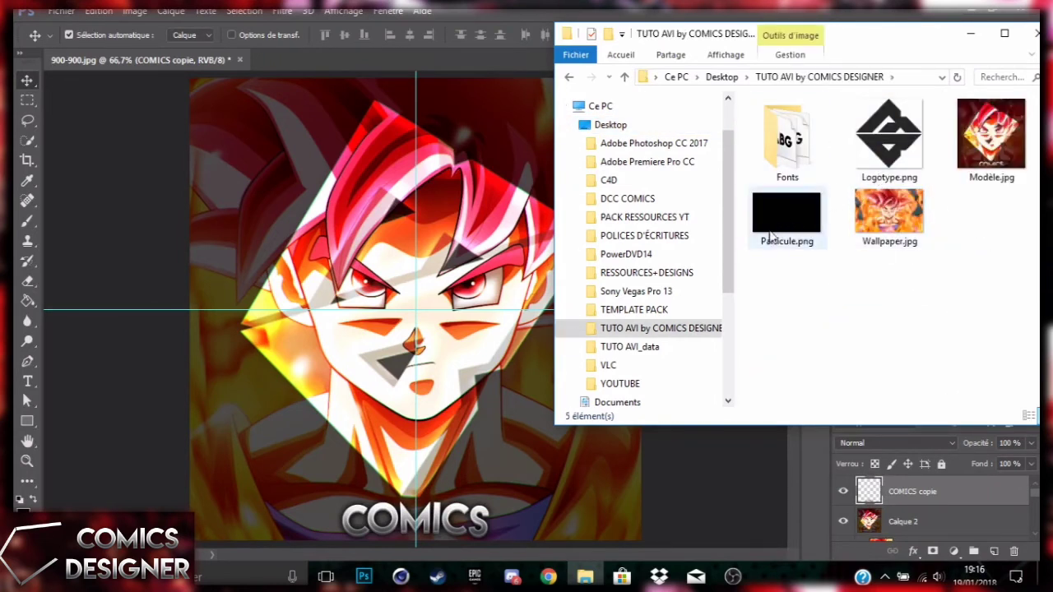
left_click_drag(777, 231, 567, 443)
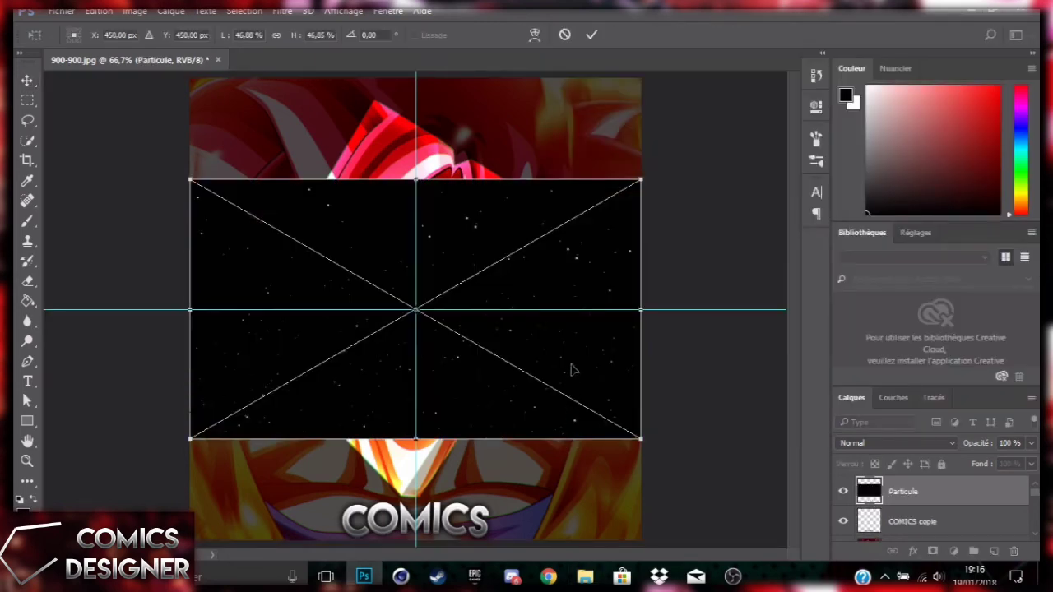
- Scale the placed Particule image to about 90 % and centre it so it covers the whole canvas
left_click_drag(635, 181, 851, 55)
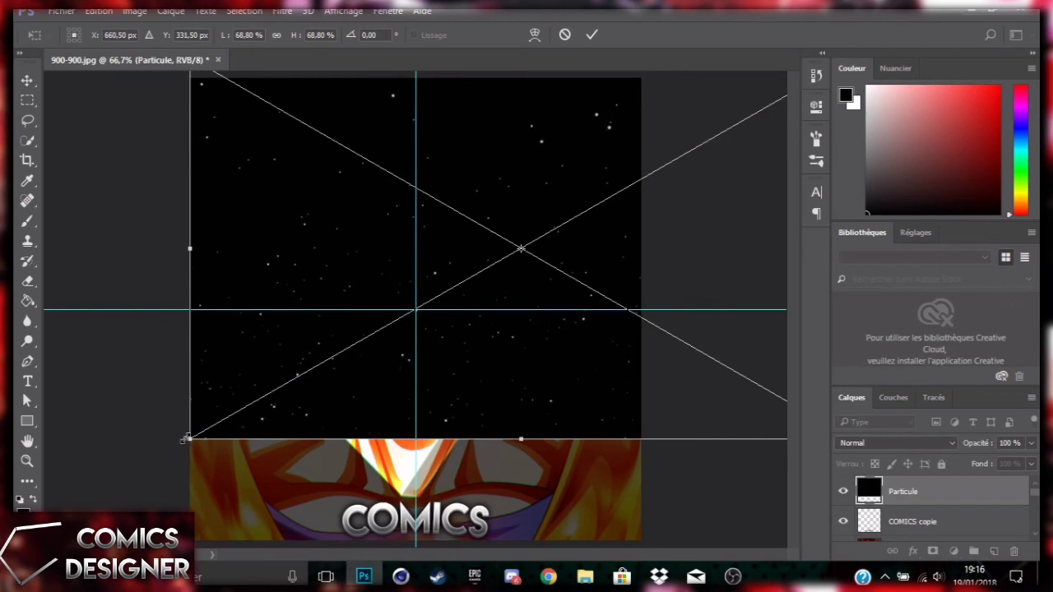
left_click_drag(185, 440, 315, 429)
key("ctrl+z")
left_click_drag(194, 438, 12, 562)
left_click_drag(343, 458, 342, 462)
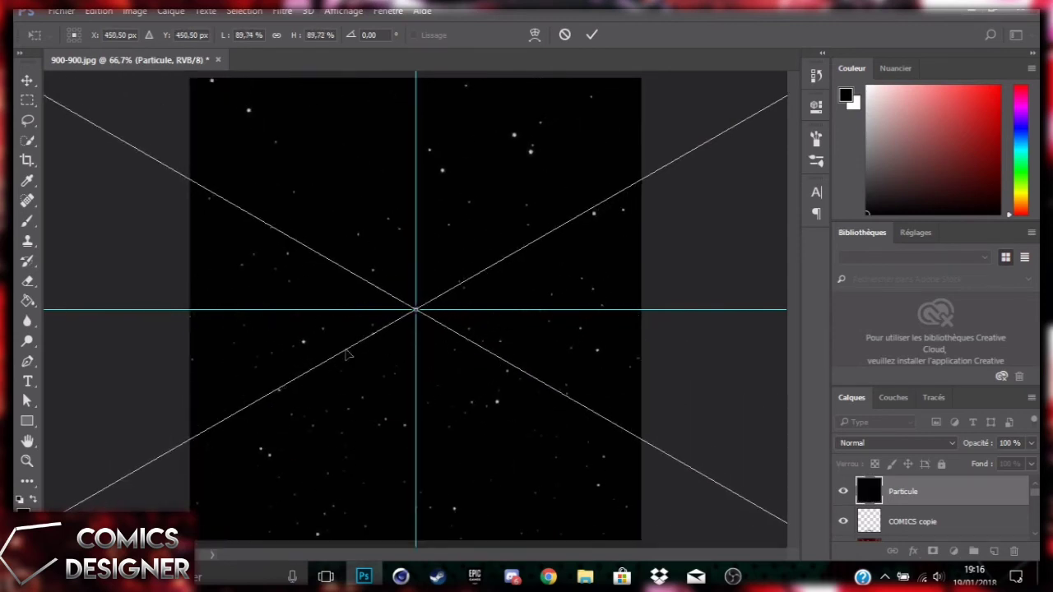
key("Return")
- Set the Particule layer's blend mode to Densité linéaire - (Ajout)
left_click(868, 442)
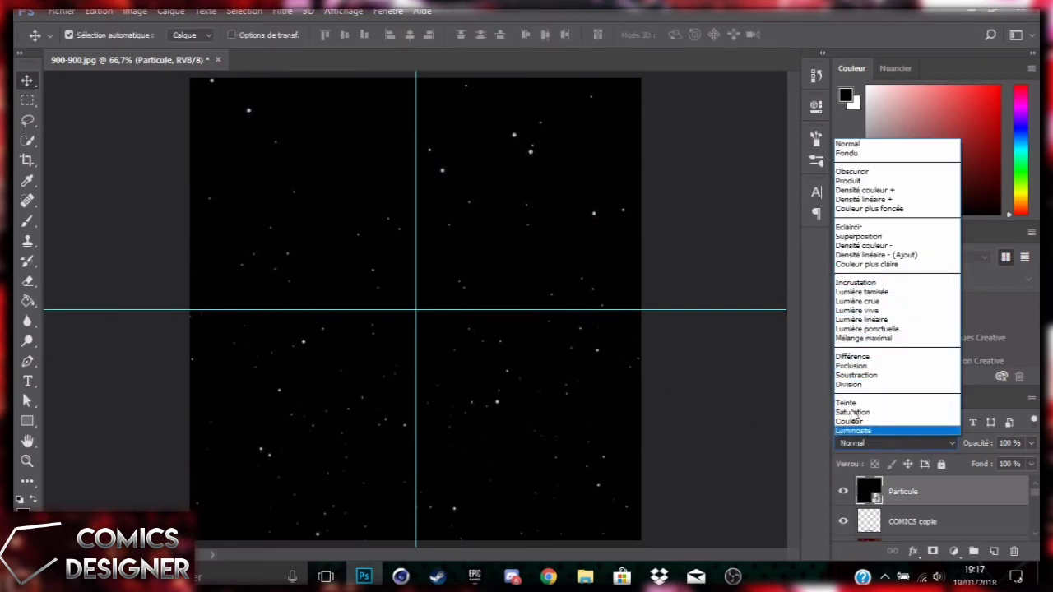
left_click(876, 254)
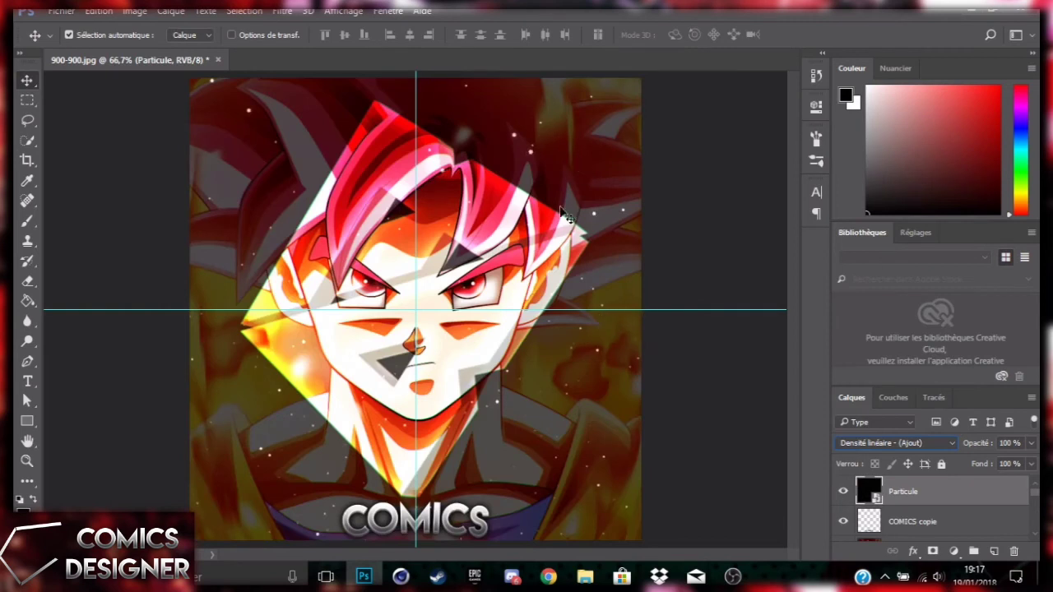
left_click(27, 401)
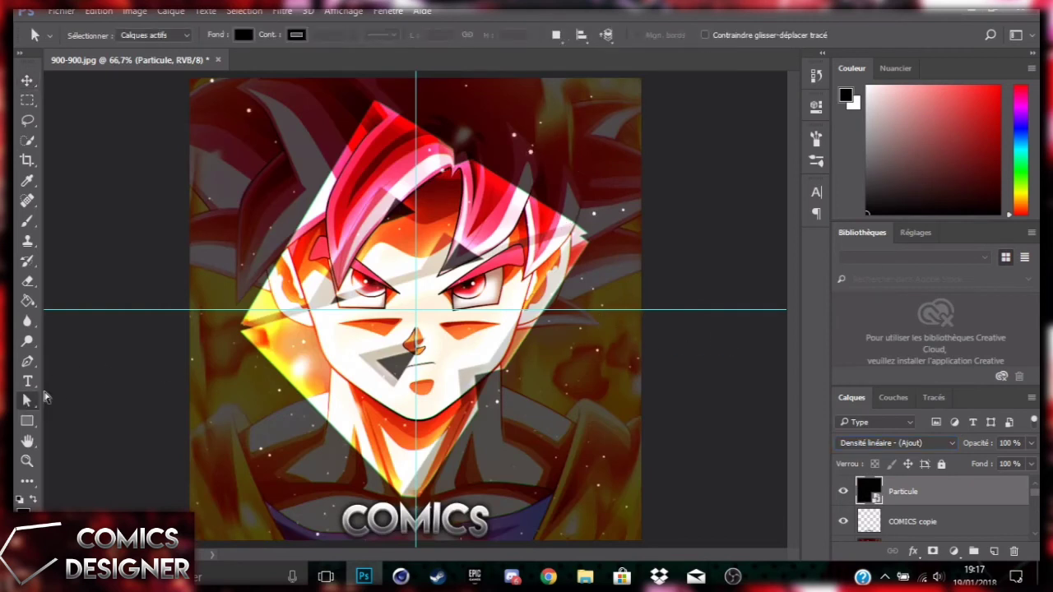
scroll(501, 332, "down", 2)
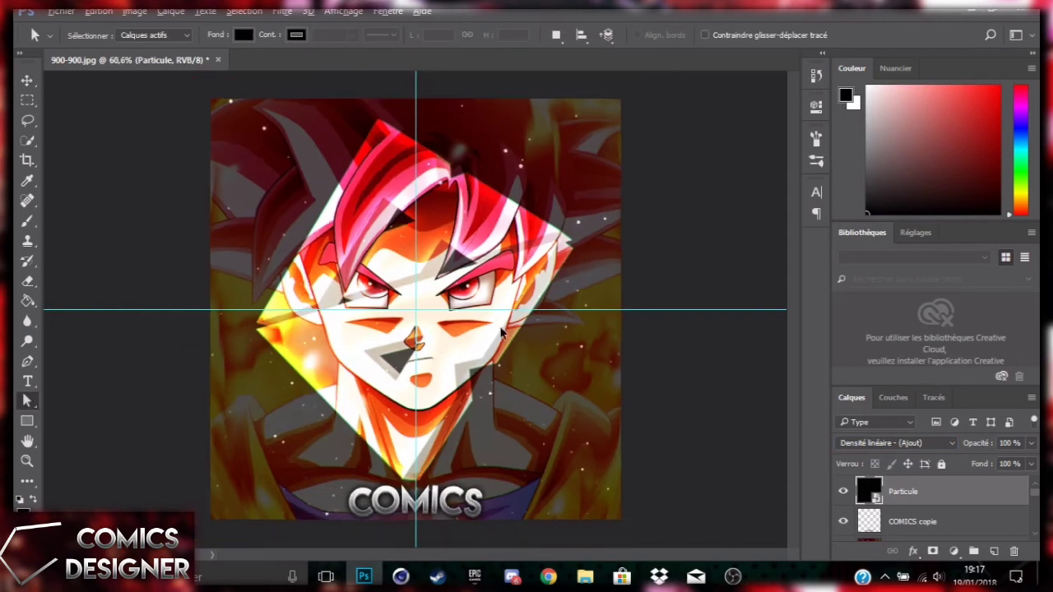
scroll(501, 331, "up", 5)
scroll(501, 332, "down", 3)
scroll(501, 333, "down", 5)
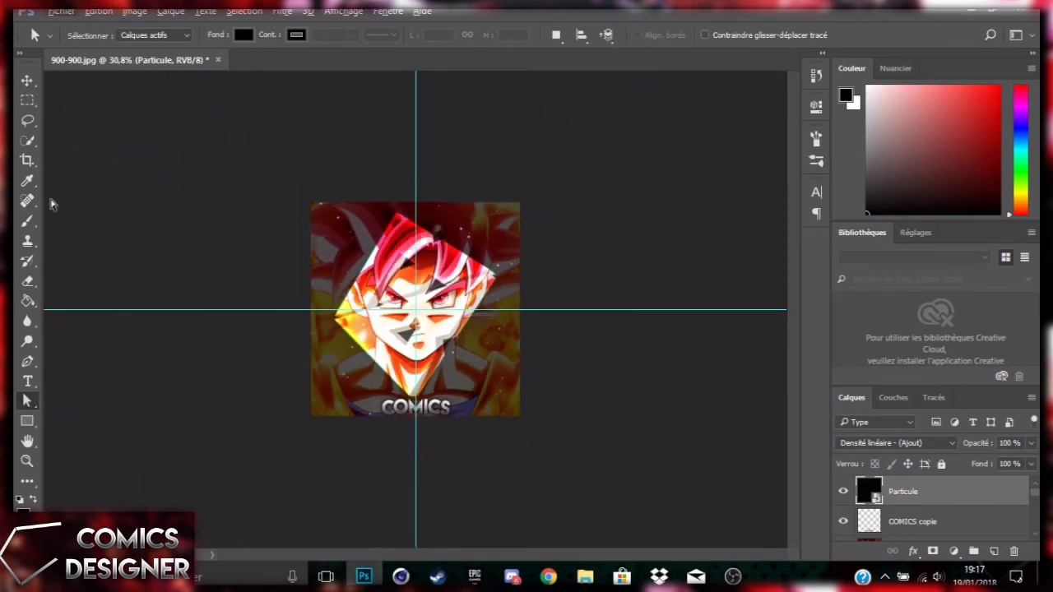
- Choose the Brush with the soft round tip and rasterize the Particule smart object
left_click(27, 221)
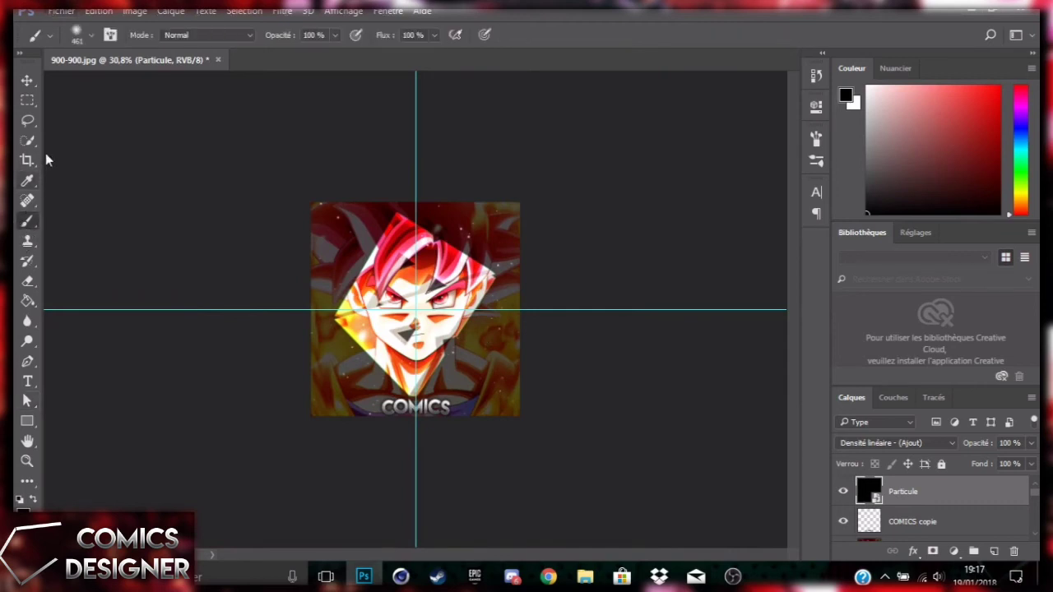
left_click(79, 38)
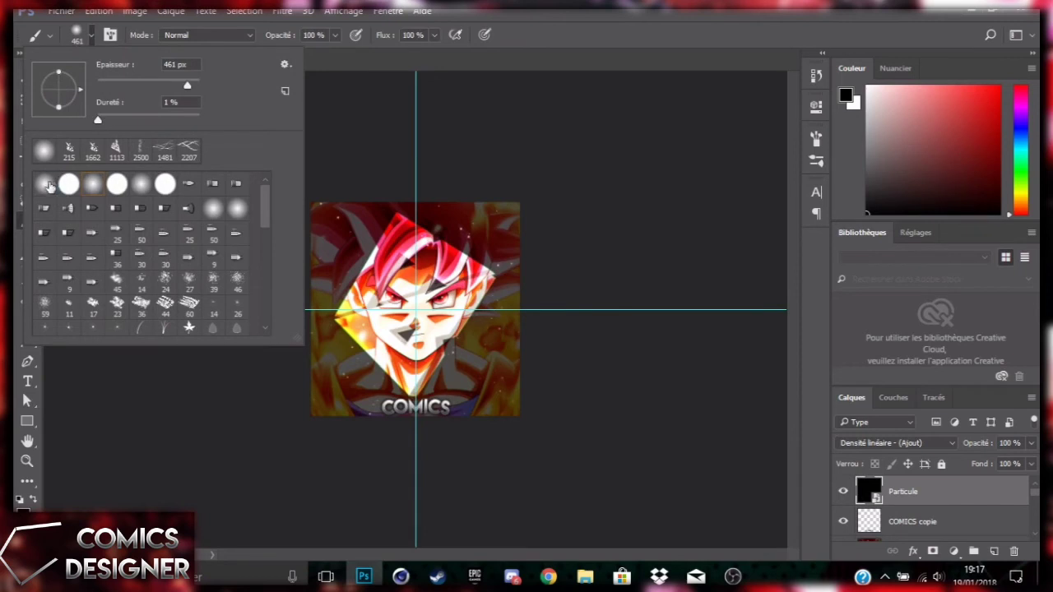
left_click(78, 38)
left_click(381, 217)
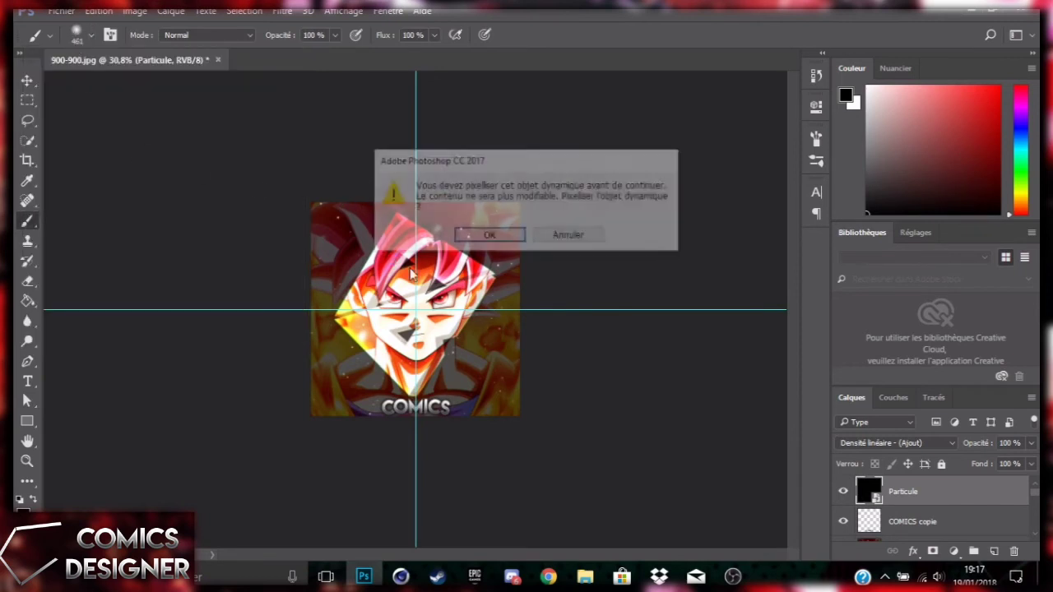
left_click(486, 235)
- Enlarge the soft brush to about 538 px and darken the canvas edges in black on a new layer
mouse_move(434, 289)
left_mouse_down()
mouse_move(483, 291)
mouse_move(420, 291)
mouse_move(651, 272)
mouse_move(383, 276)
left_mouse_up()
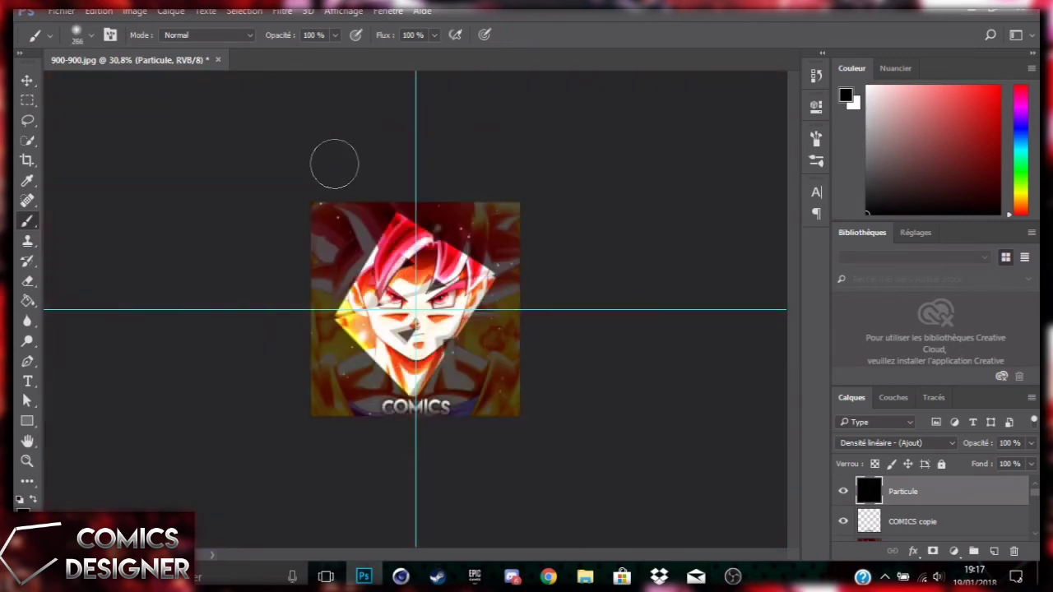
left_click_drag(351, 234, 367, 230)
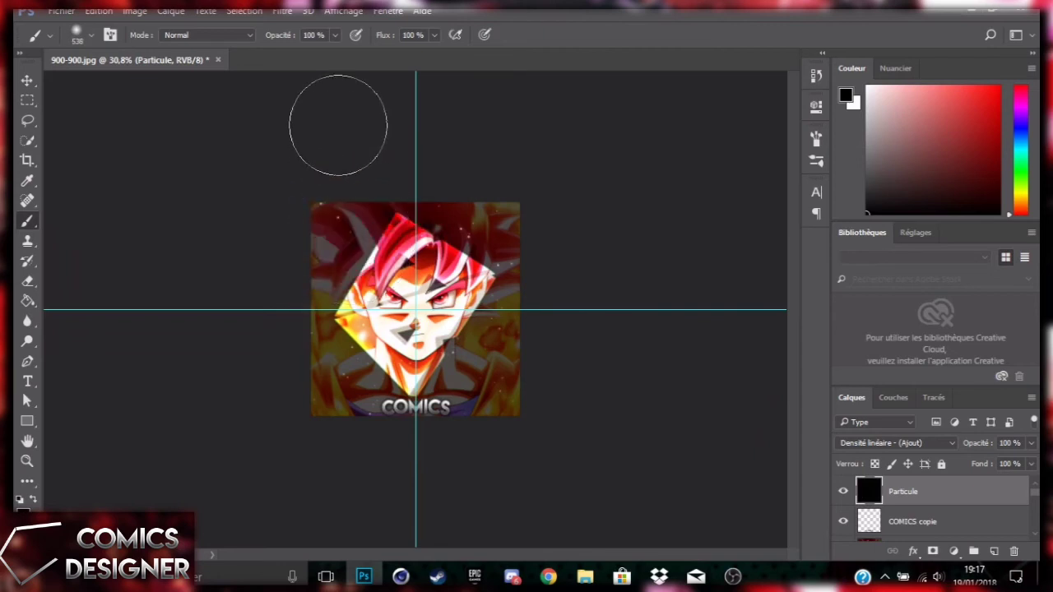
left_click(993, 552)
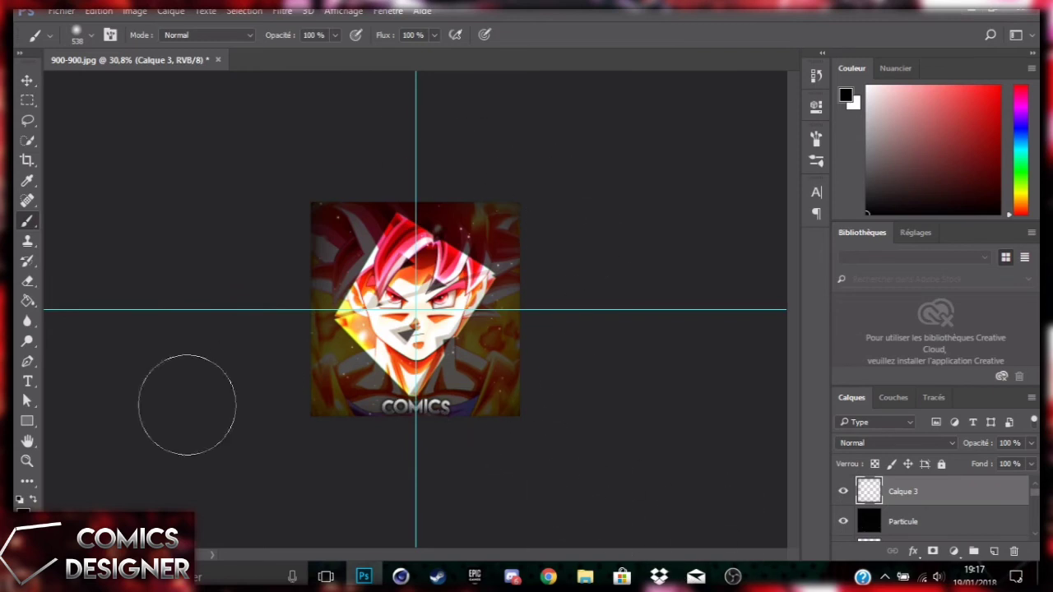
left_click(30, 401)
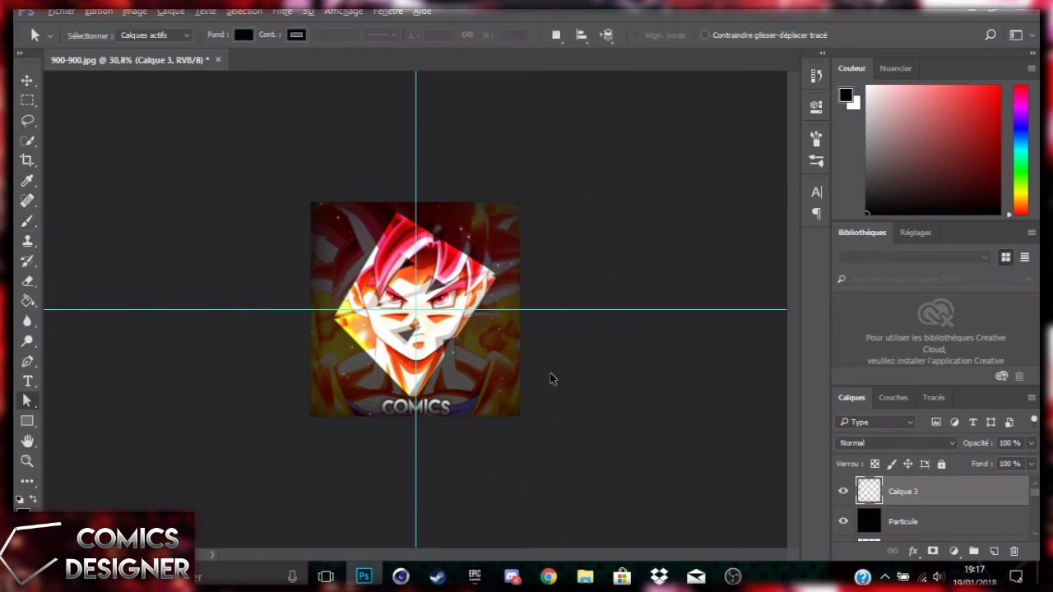
- Stamp all visible layers onto a new layer at the top of the stack
scroll(551, 374, "up", 8)
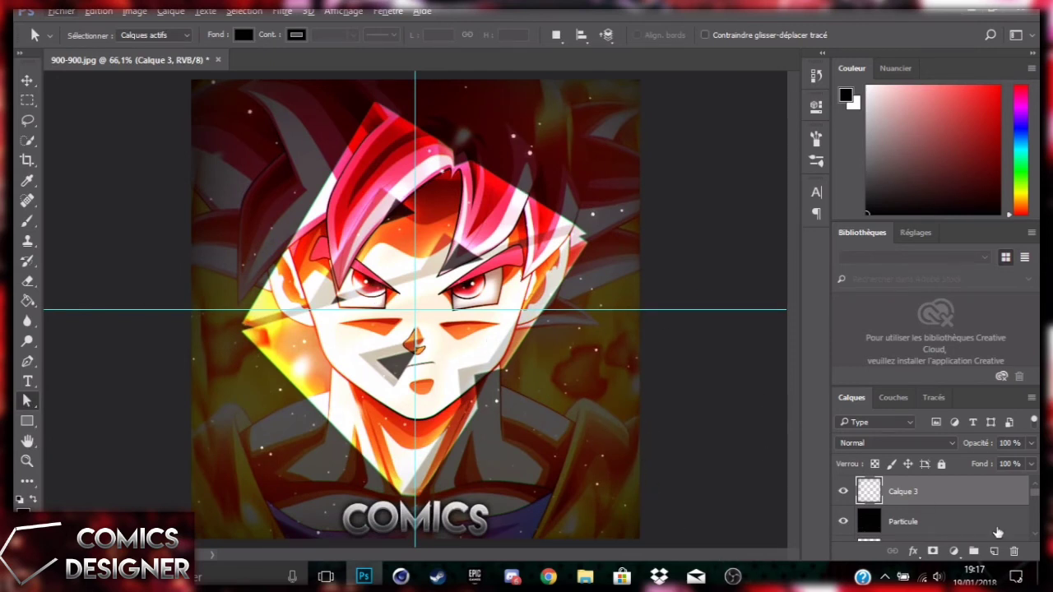
left_click(994, 551)
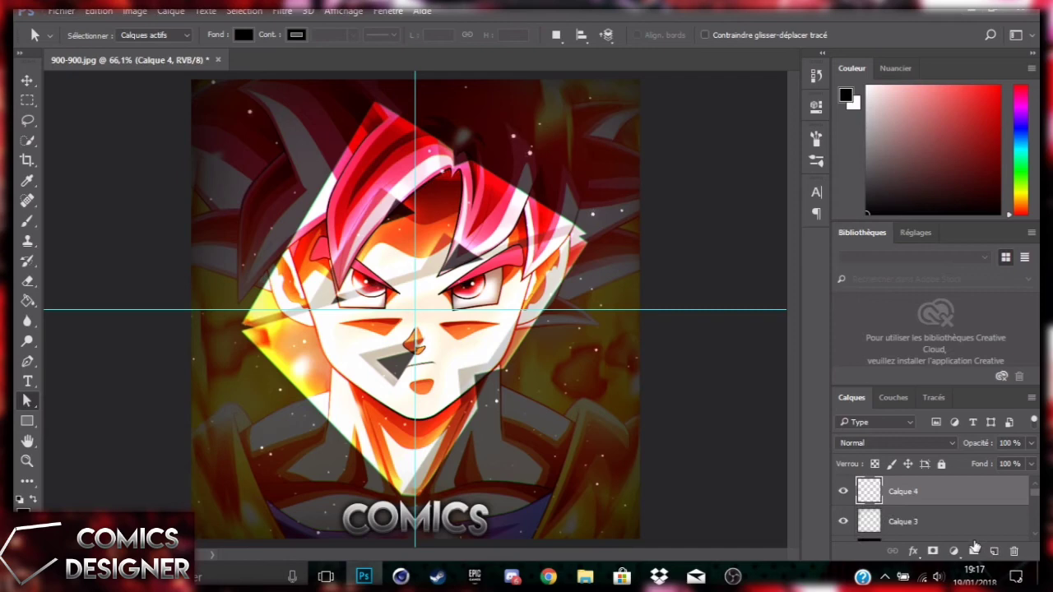
key("ctrl+alt+shift+e")
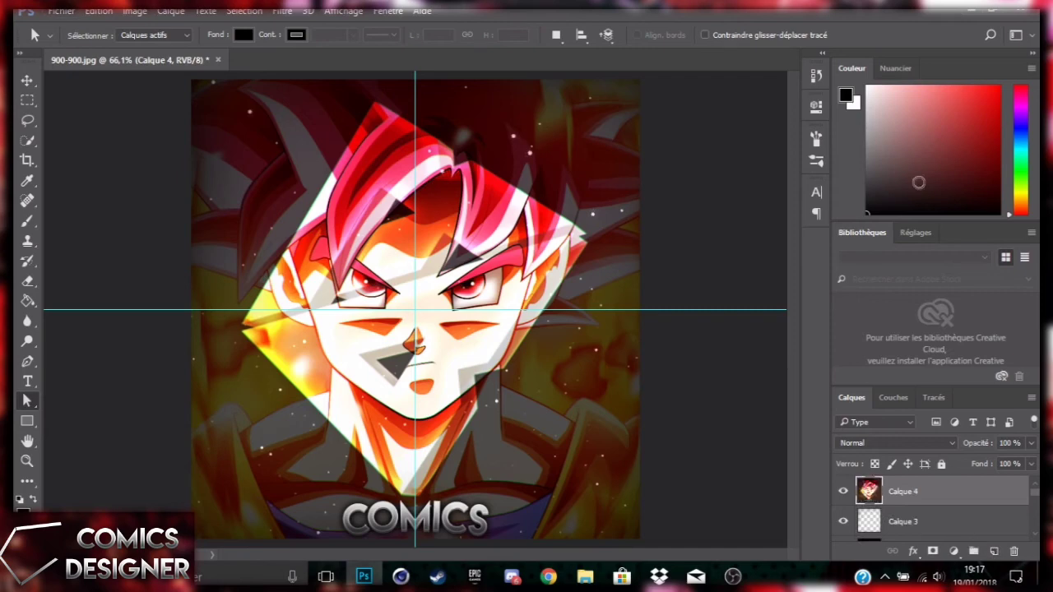
- Open the stamped layer in Magic Bullet PhotoLooks and remove the Lens Distortion effect from the look
left_click(283, 12)
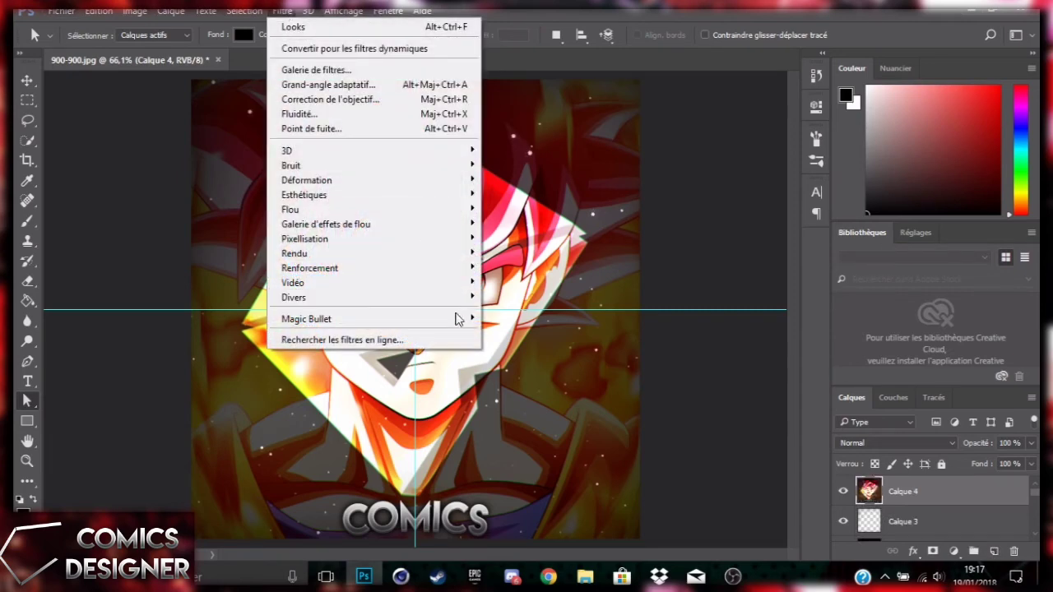
mouse_move(466, 319)
left_click(517, 322)
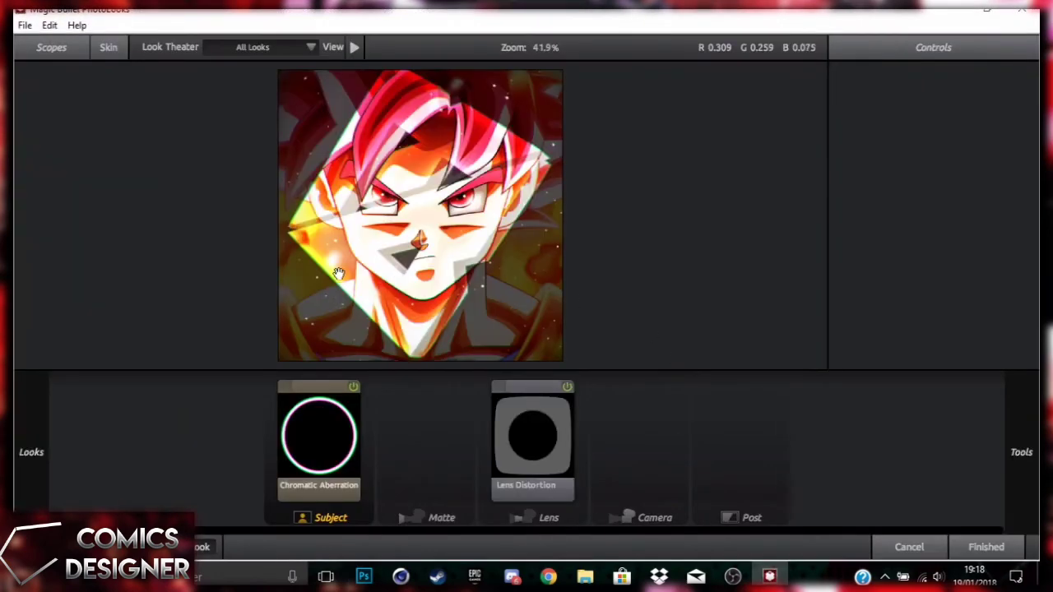
left_click_drag(521, 456, 987, 488)
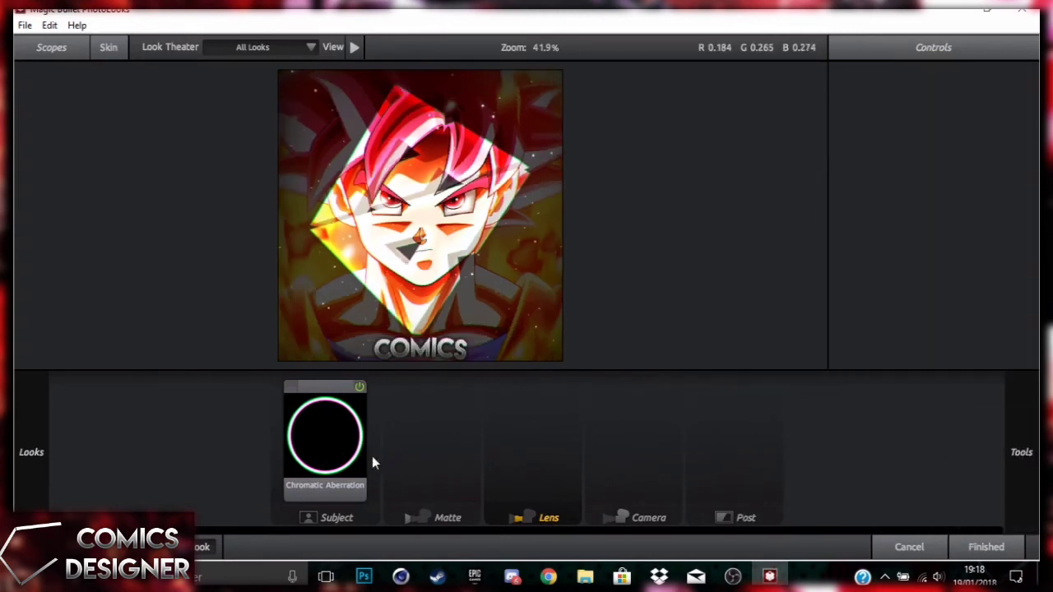
- Add Edge Softness to the Lens stage and reshape its falloff to an aspect of about 0.842 and spread of about 0.247
mouse_move(1021, 451)
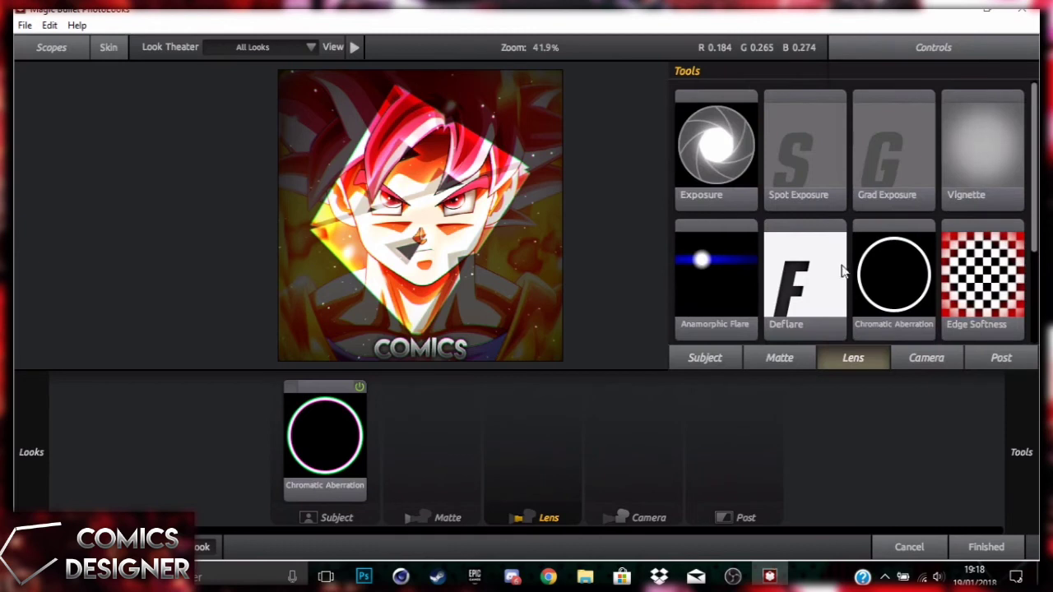
scroll(903, 284, "down", 1)
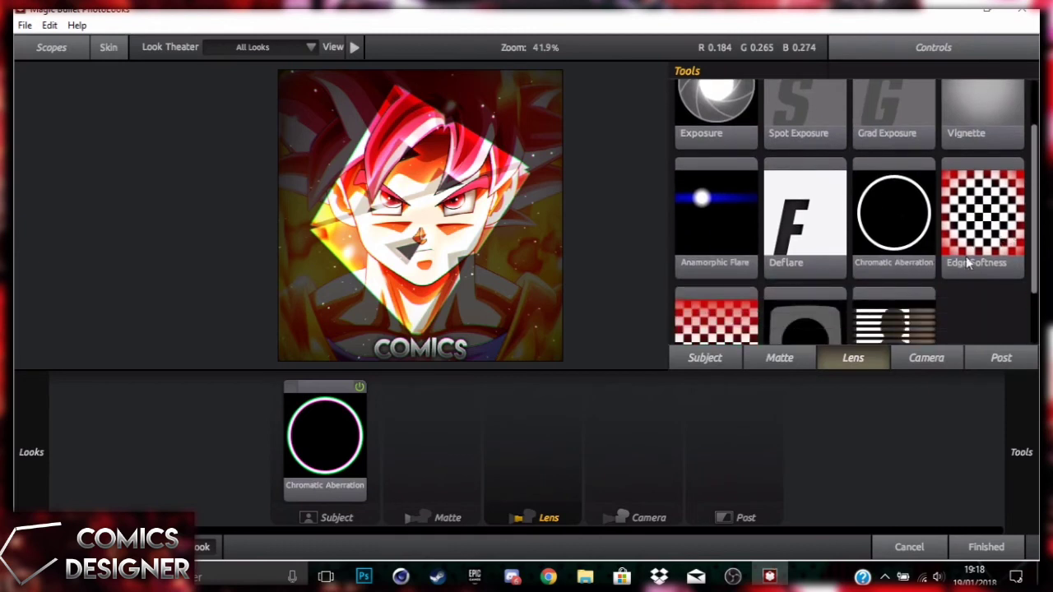
left_click_drag(969, 261, 533, 444)
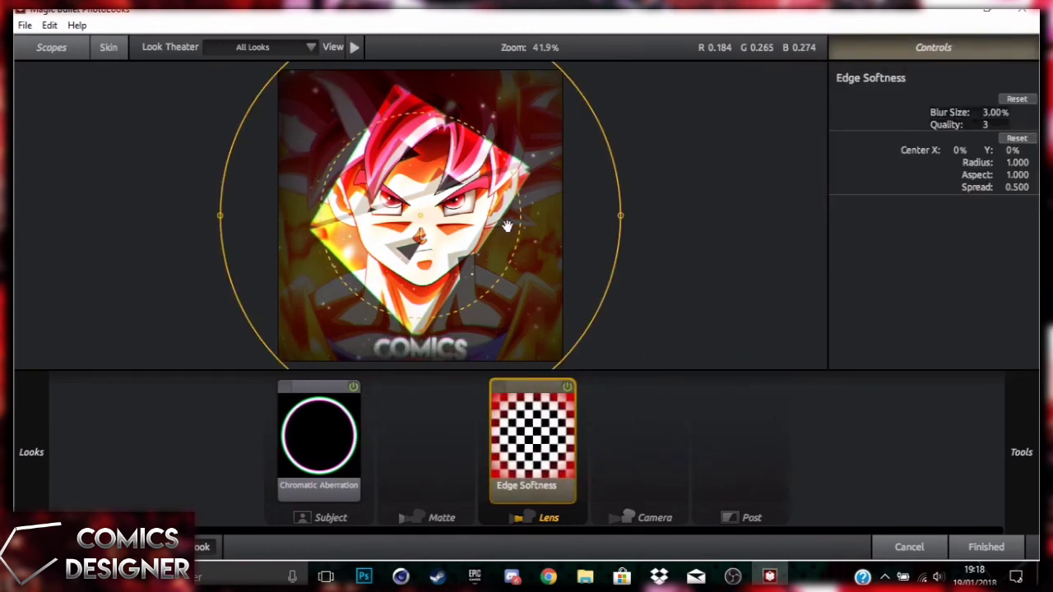
left_click_drag(516, 252, 587, 208)
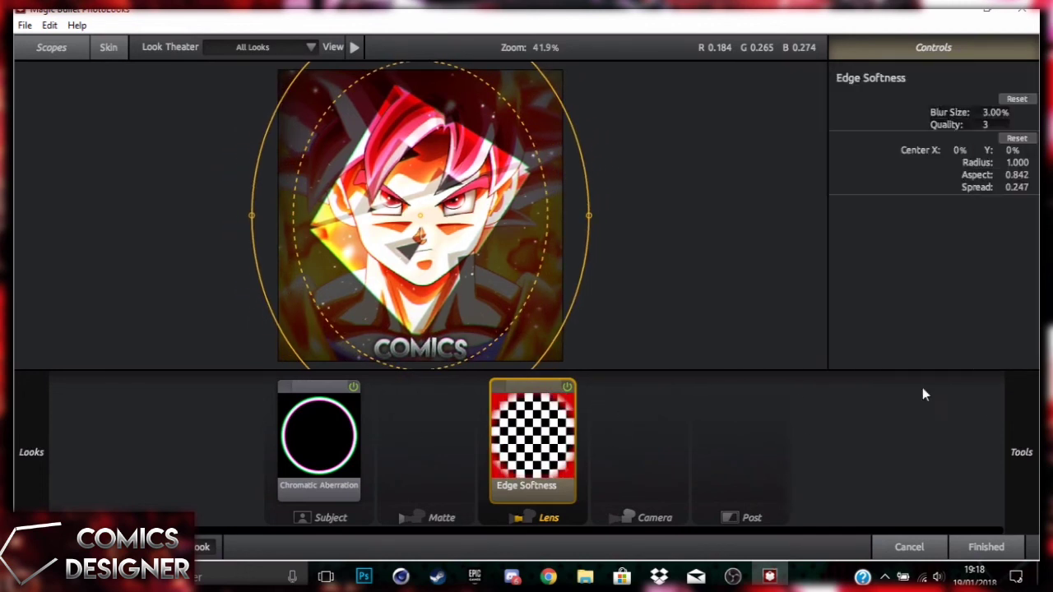
- Add the Diffusion effect to the Matte stage of the look
mouse_move(1026, 414)
left_click(792, 356)
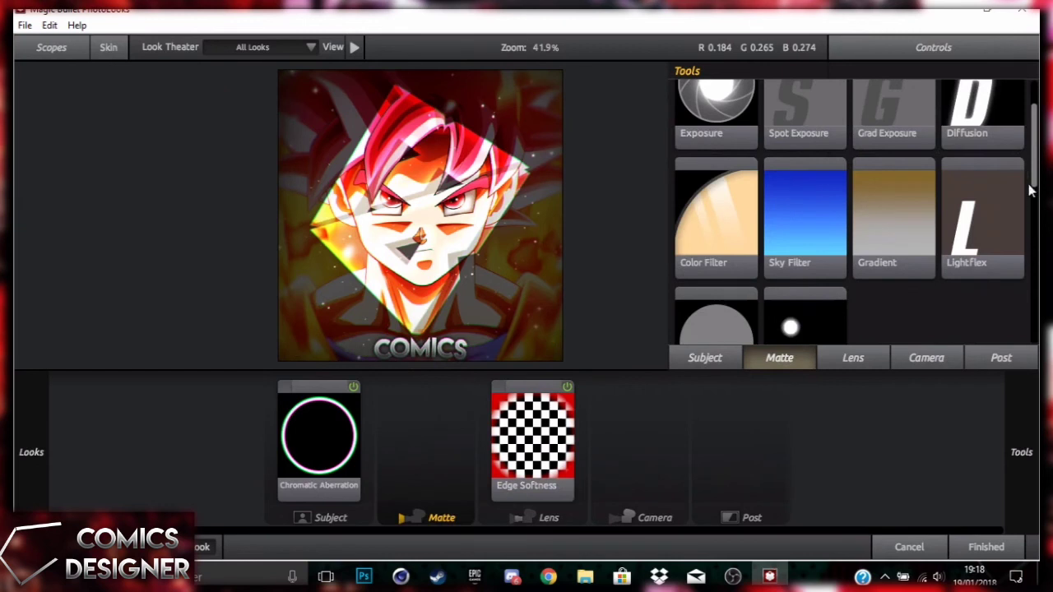
scroll(1028, 181, "up", 1)
left_click_drag(1014, 153, 454, 436)
left_click_drag(996, 112, 819, 216)
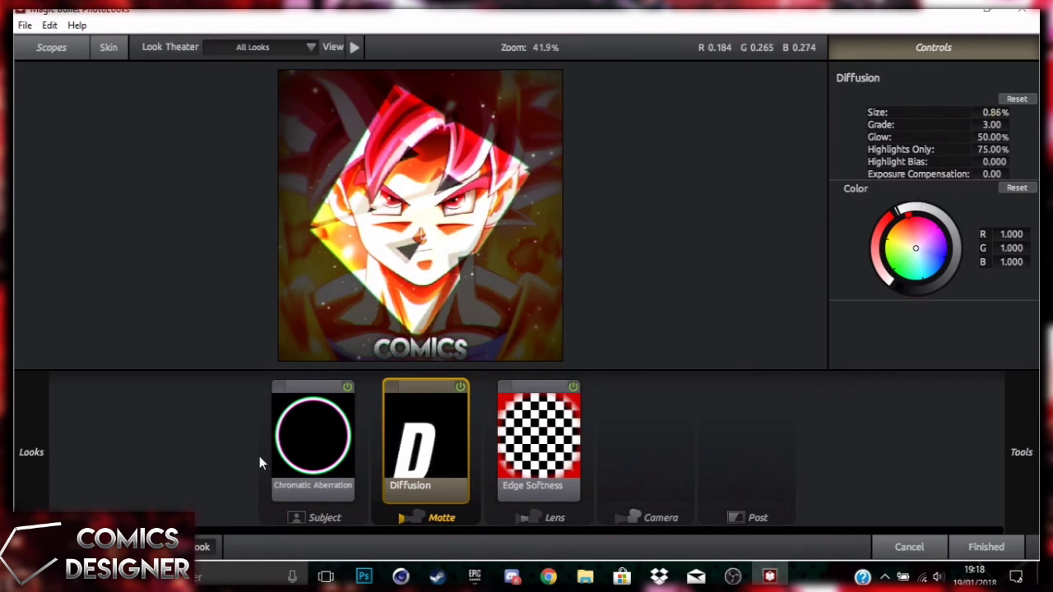
- Add Curves to the Subject stage with Contrast at +0.750 and Shadows at -0.350
left_click(319, 463)
mouse_move(1021, 452)
scroll(875, 248, "down", 5)
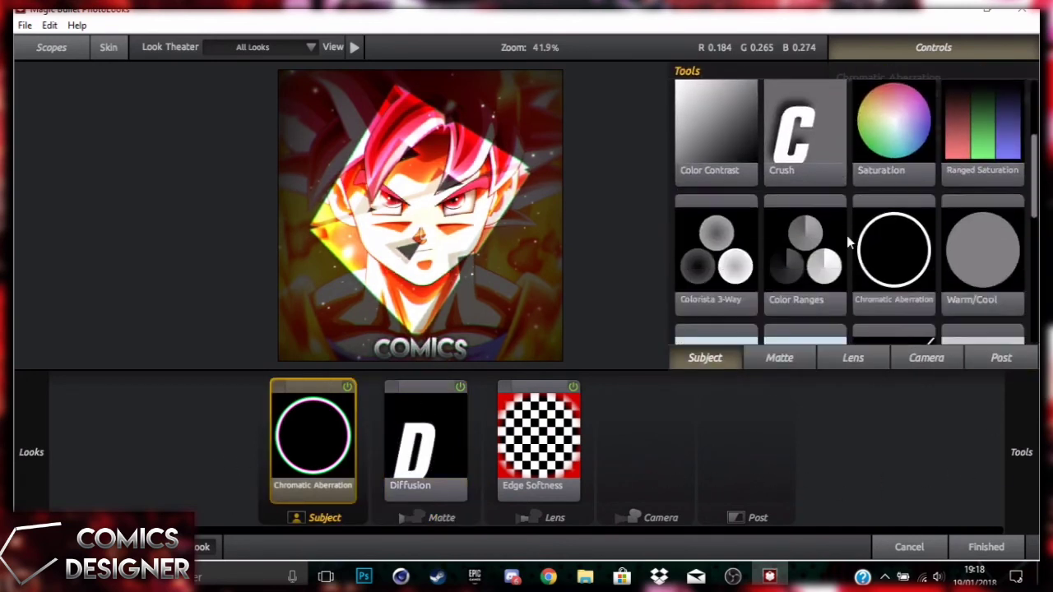
left_click_drag(920, 308, 362, 436)
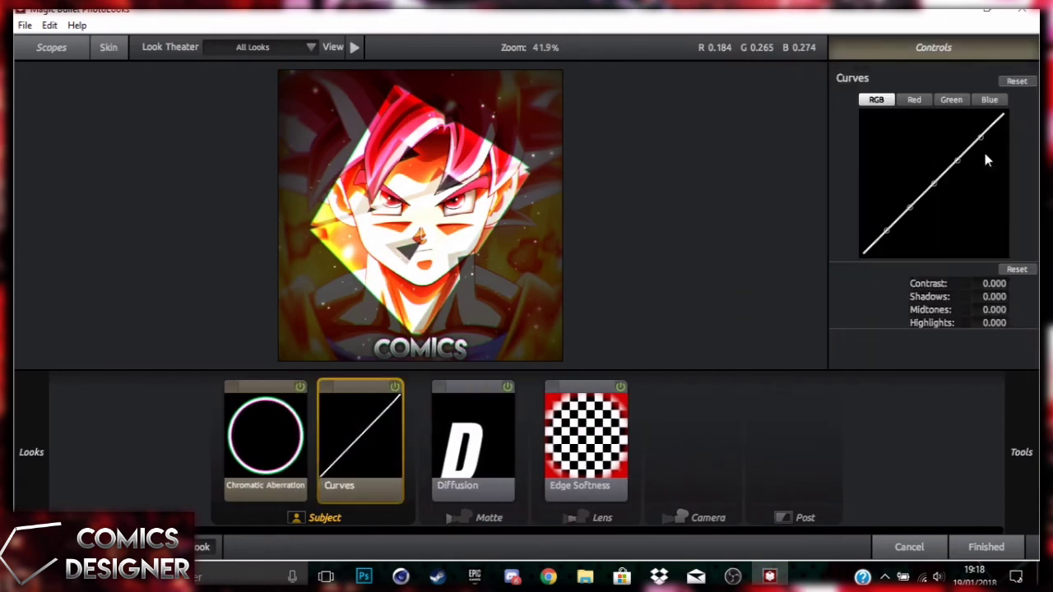
left_click_drag(992, 283, 1052, 283)
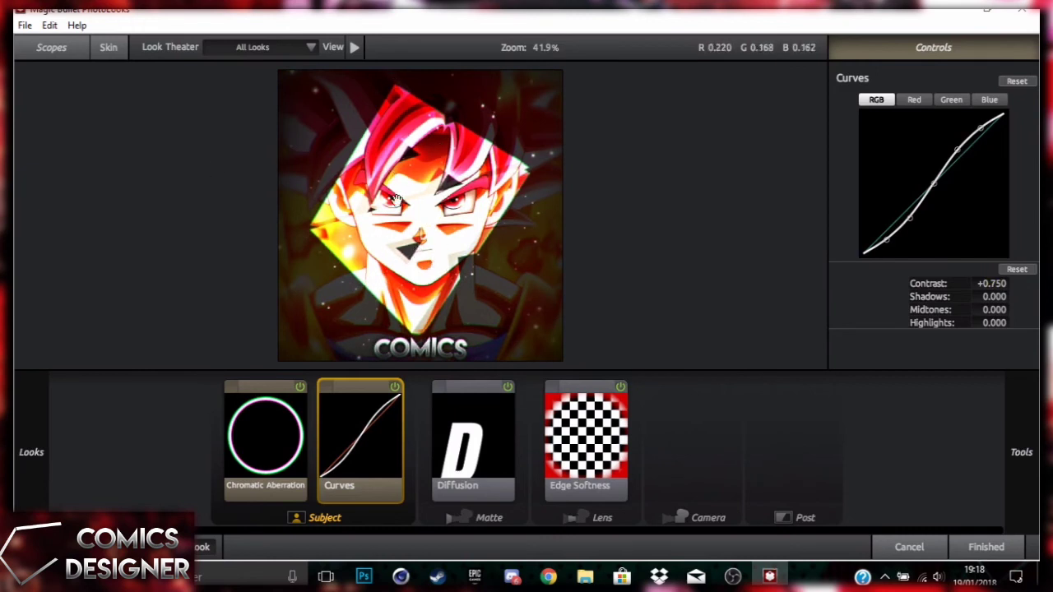
left_click_drag(993, 293, 966, 294)
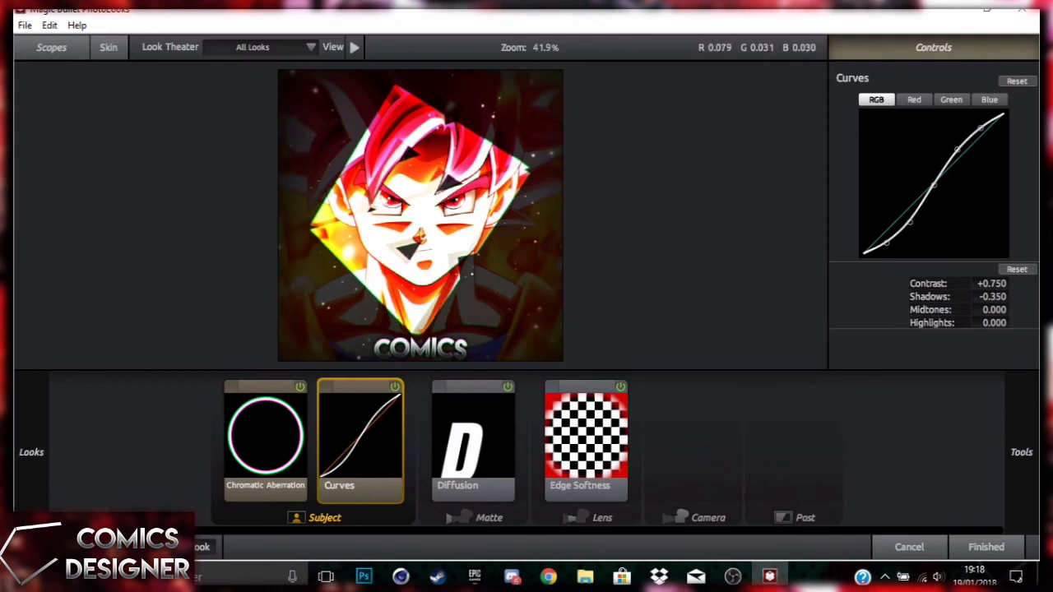
- Check the remaining Subject and Camera effects, then finish the look and apply it to the stamped layer
mouse_move(1021, 440)
scroll(902, 247, "down", 3)
scroll(889, 280, "down", 5)
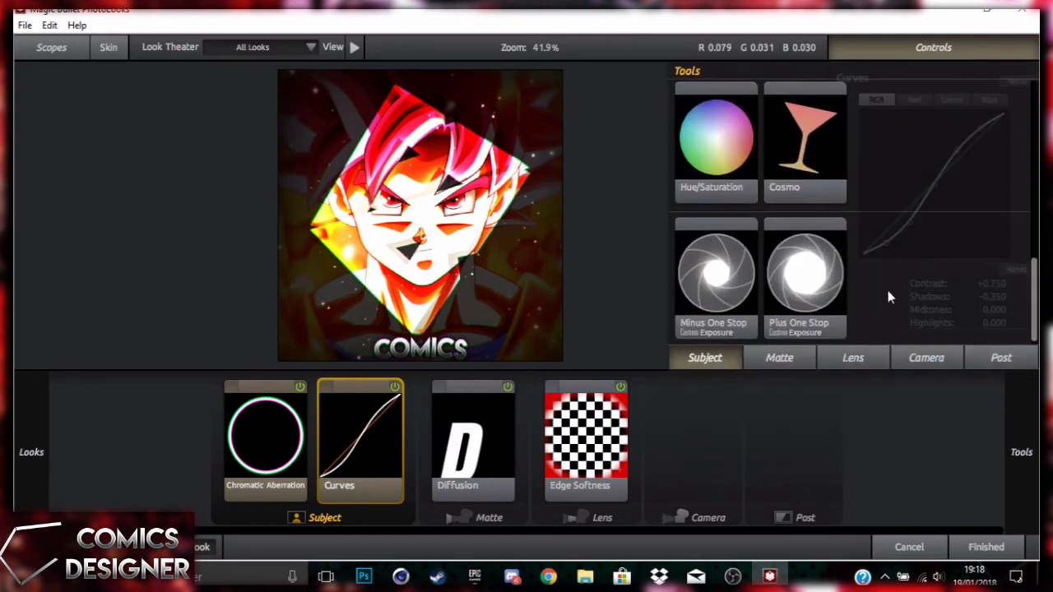
left_click(918, 367)
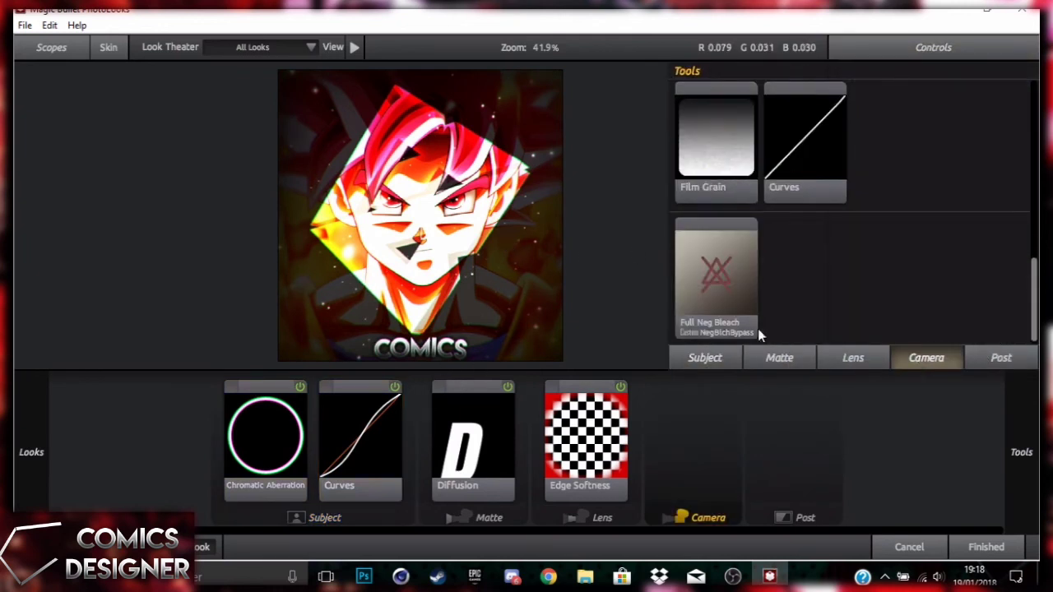
left_click(975, 547)
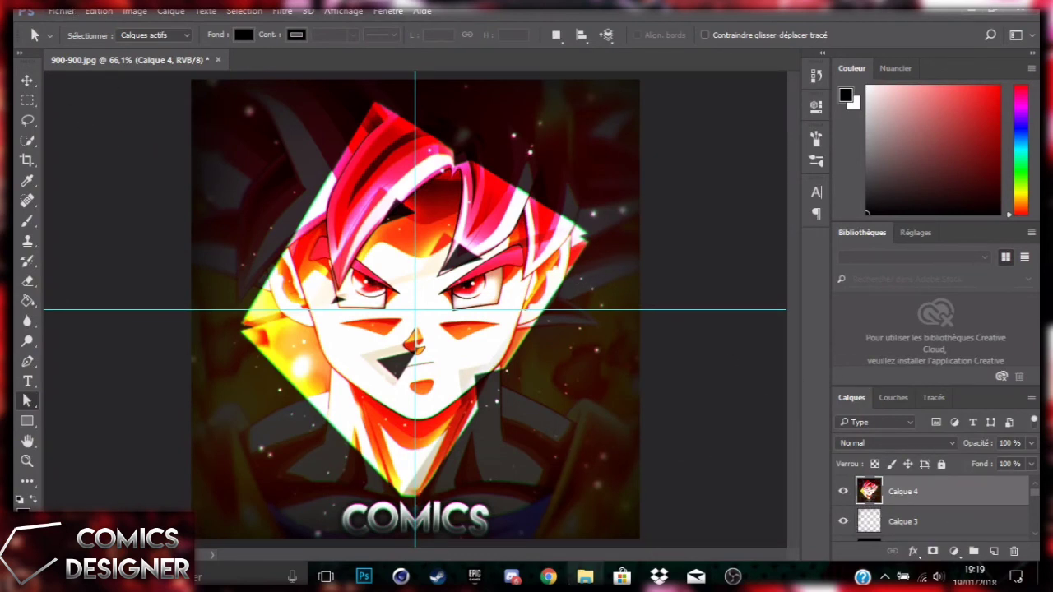
- Open the RESSOURCES+DESIGNS folder on the Desktop in File Explorer and locate Logotype Comics.png
left_click(585, 575)
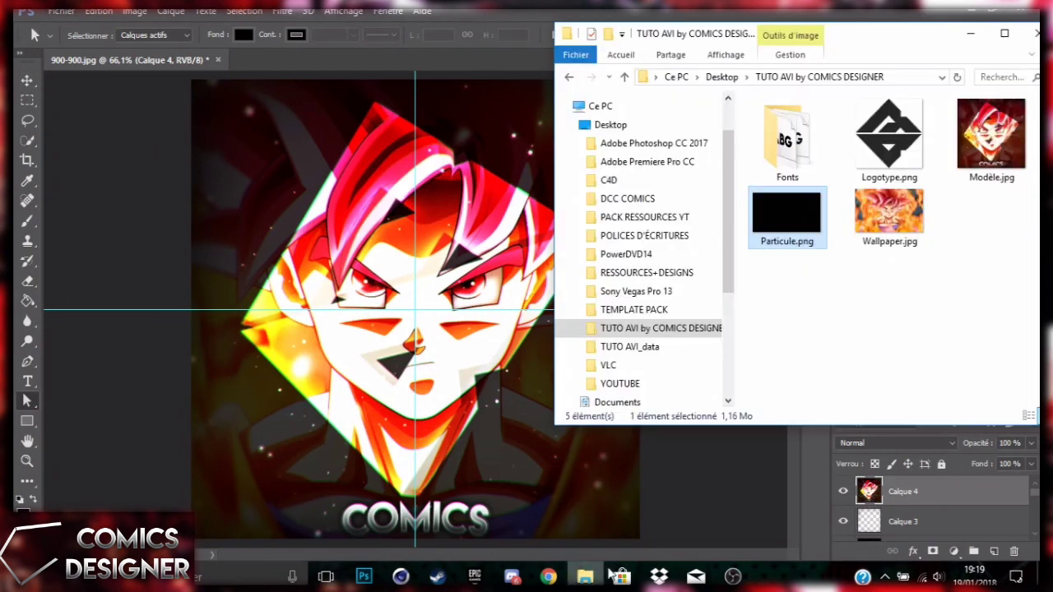
double_click(654, 128)
scroll(823, 259, "down", 1)
scroll(831, 270, "up", 1)
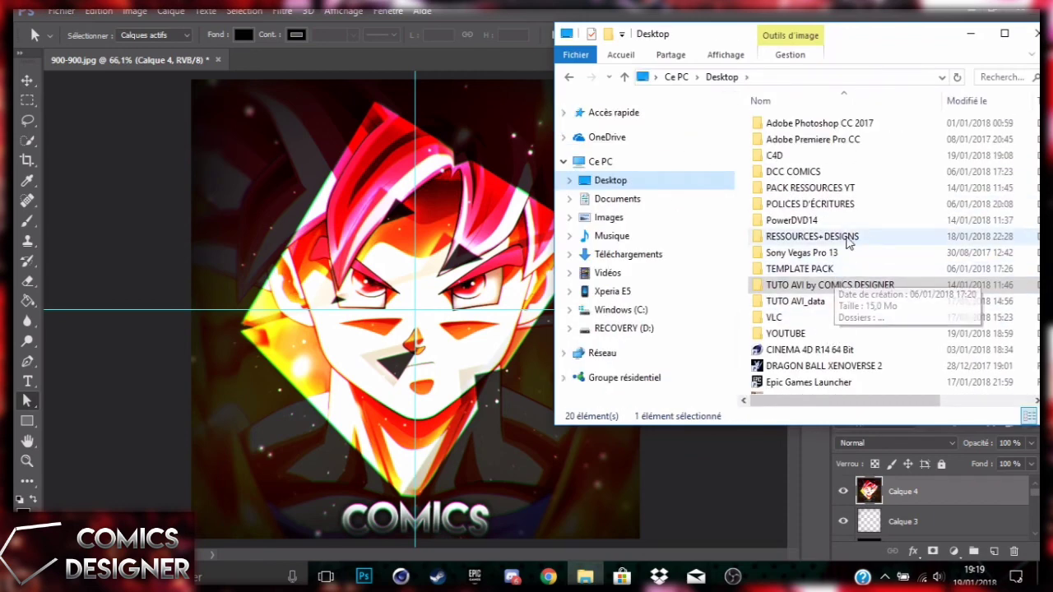
double_click(887, 241)
scroll(886, 278, "down", 5)
scroll(884, 288, "down", 10)
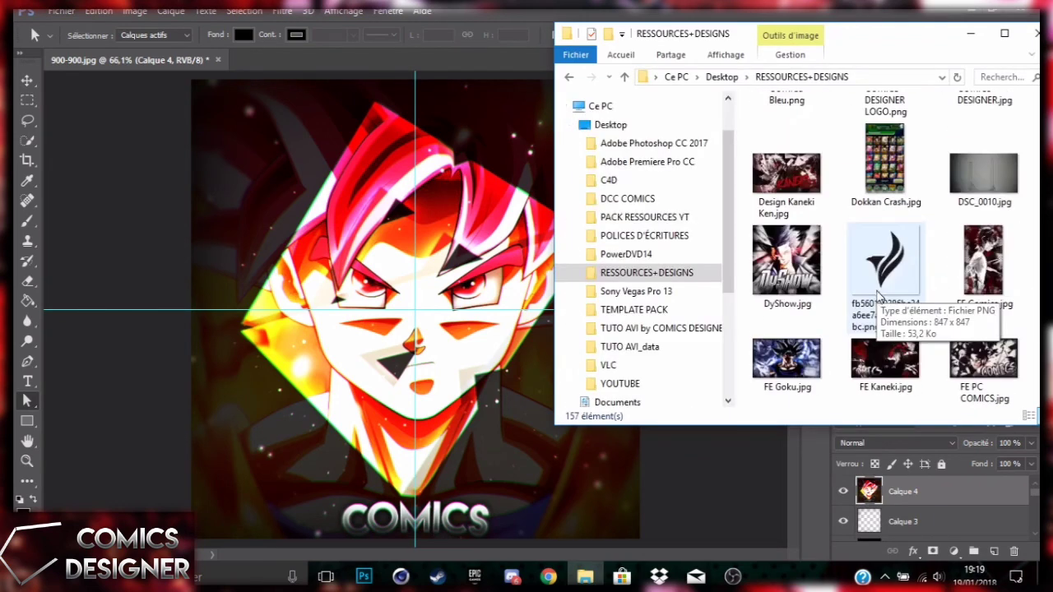
scroll(885, 298, "down", 3)
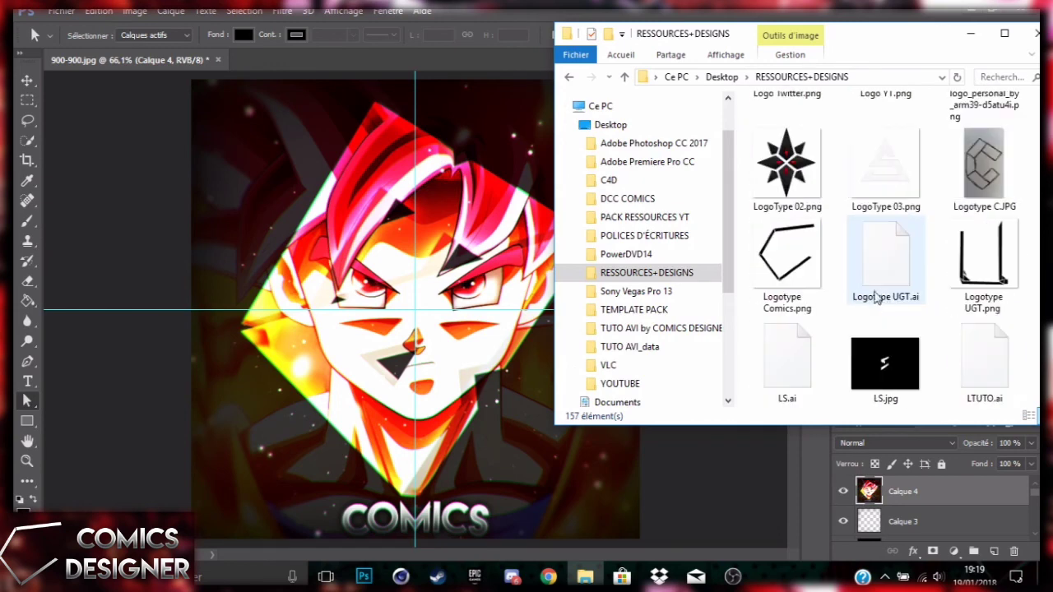
- Place Logotype Comics.png in the avatar document and scale it down to a small mark in the canvas's lower-right corner
left_click_drag(783, 321, 576, 318)
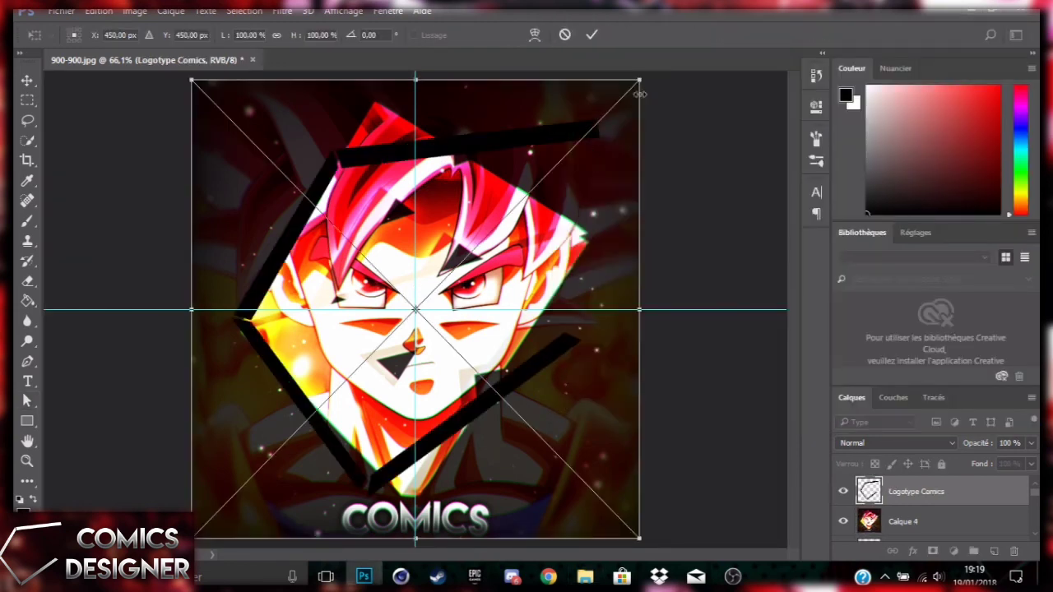
left_click_drag(639, 79, 628, 520)
key("Return")
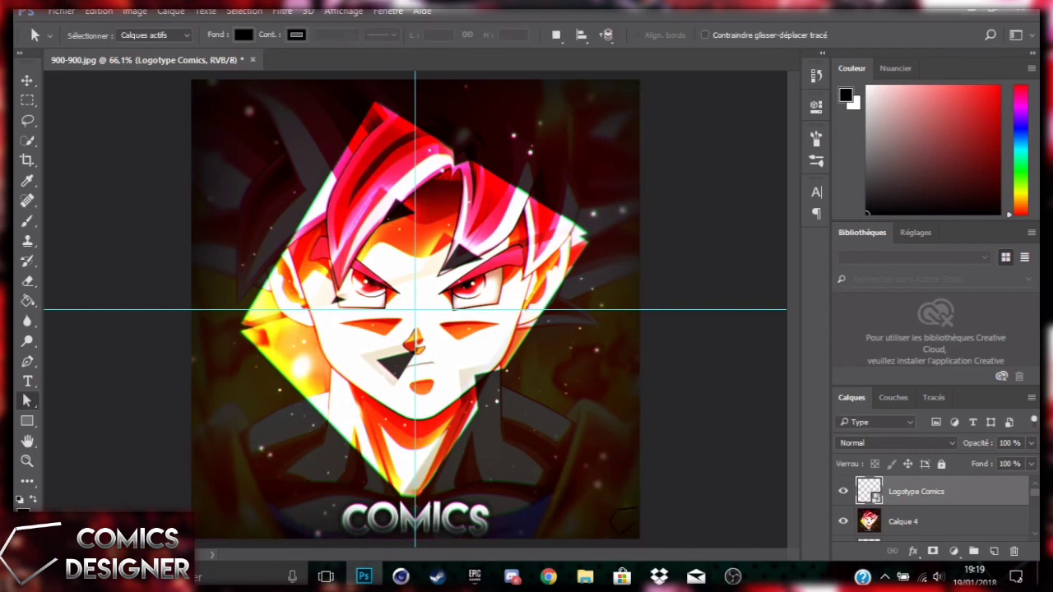
- Give the Logotype Comics layer a white (ffffff) Color Overlay in Normal mode at 100% opacity
double_click(970, 494)
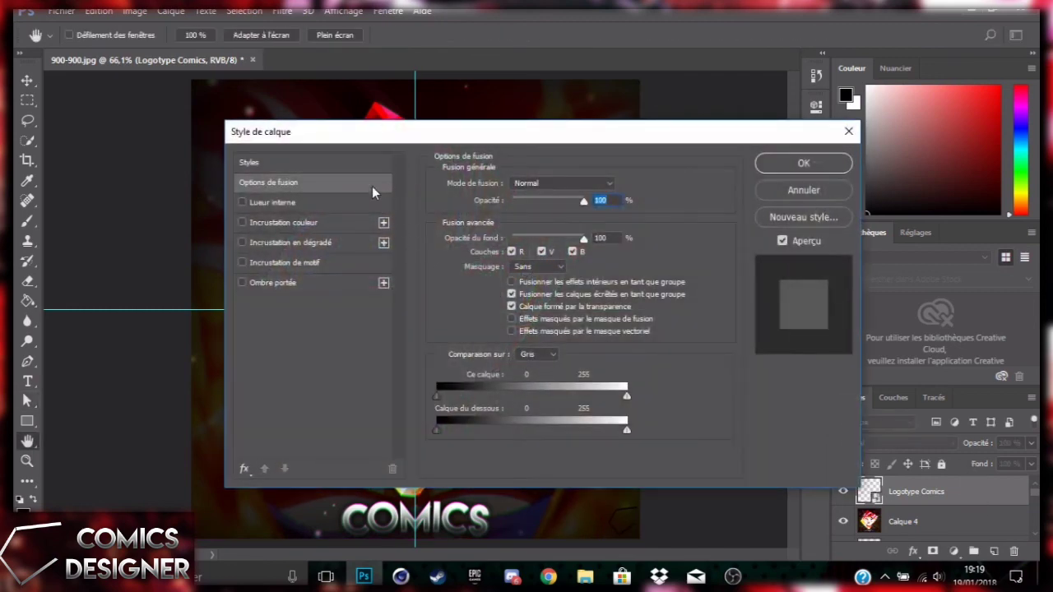
left_click(319, 224)
left_click(512, 182)
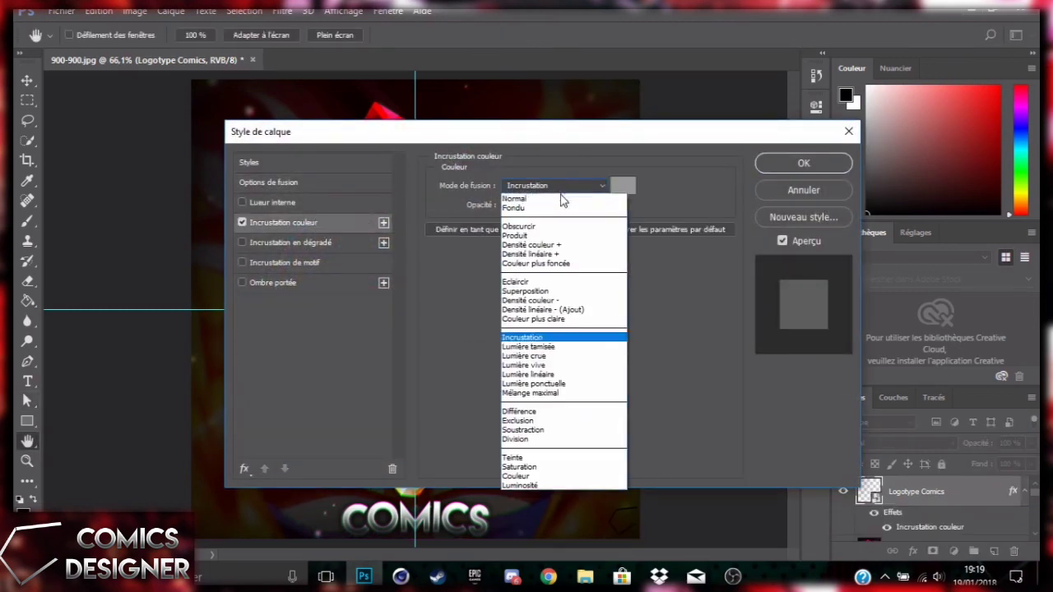
left_click(566, 199)
left_click(623, 186)
type("ffffff")
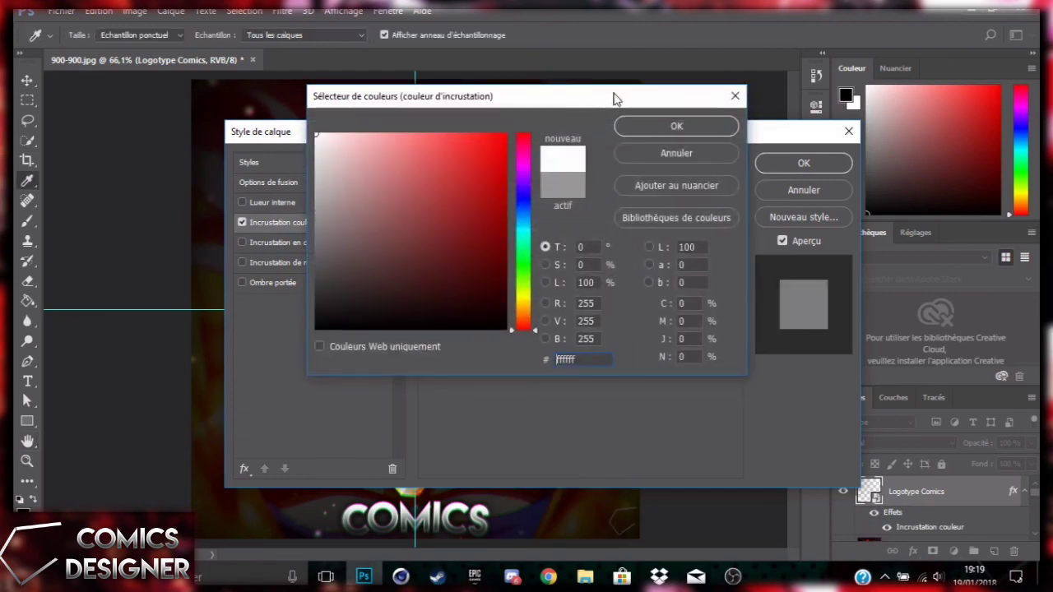
left_click(656, 125)
left_click_drag(520, 206, 625, 200)
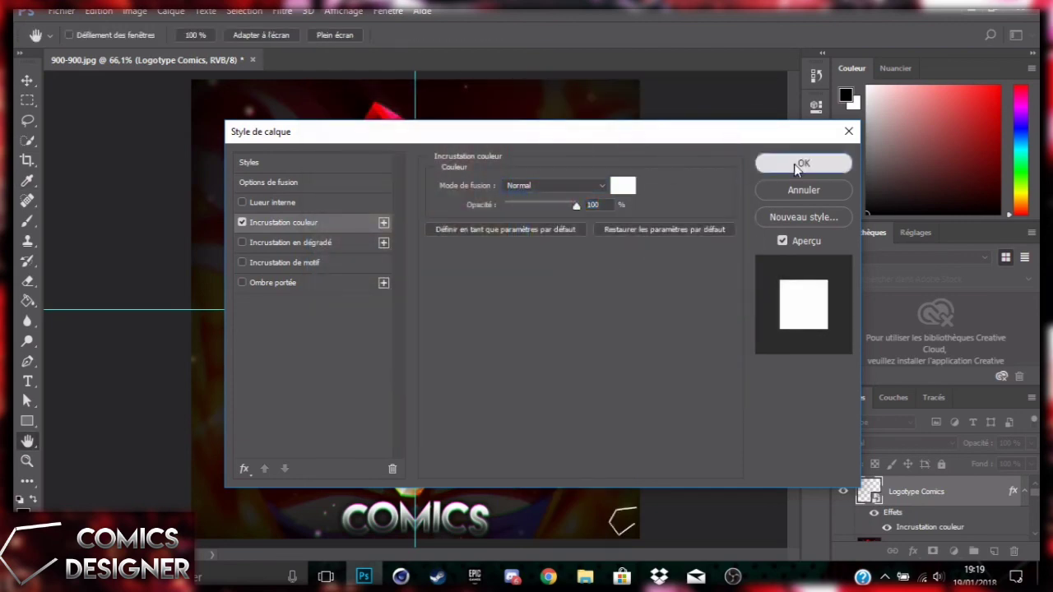
left_click(800, 166)
- Apply the white-to-grey gradient style preset to the Logotype Comics layer and set the layer's opacity to 25%
double_click(987, 498)
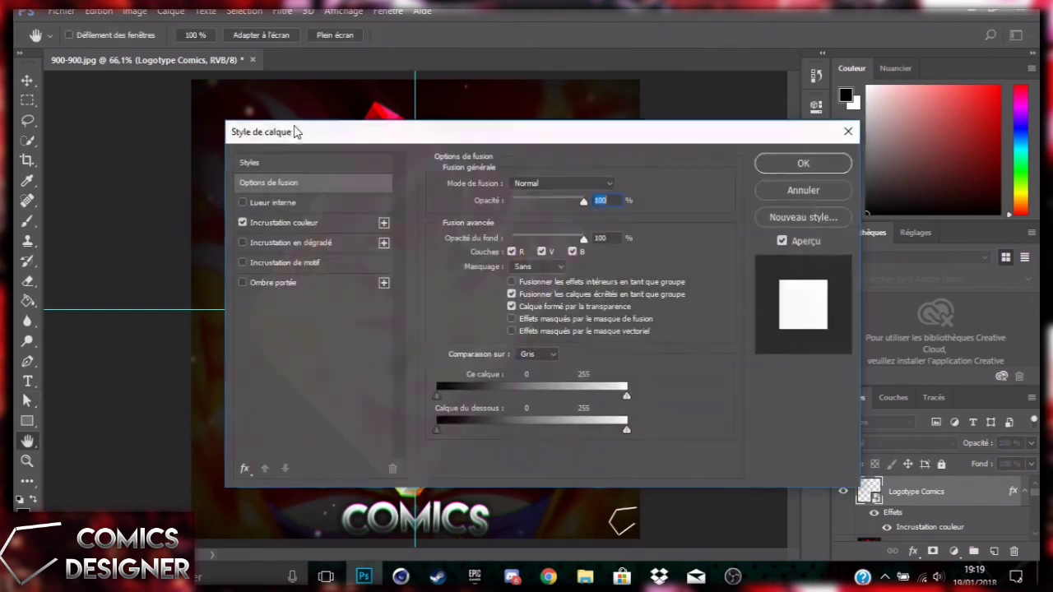
left_click(297, 163)
scroll(576, 312, "down", 2)
left_click(654, 406)
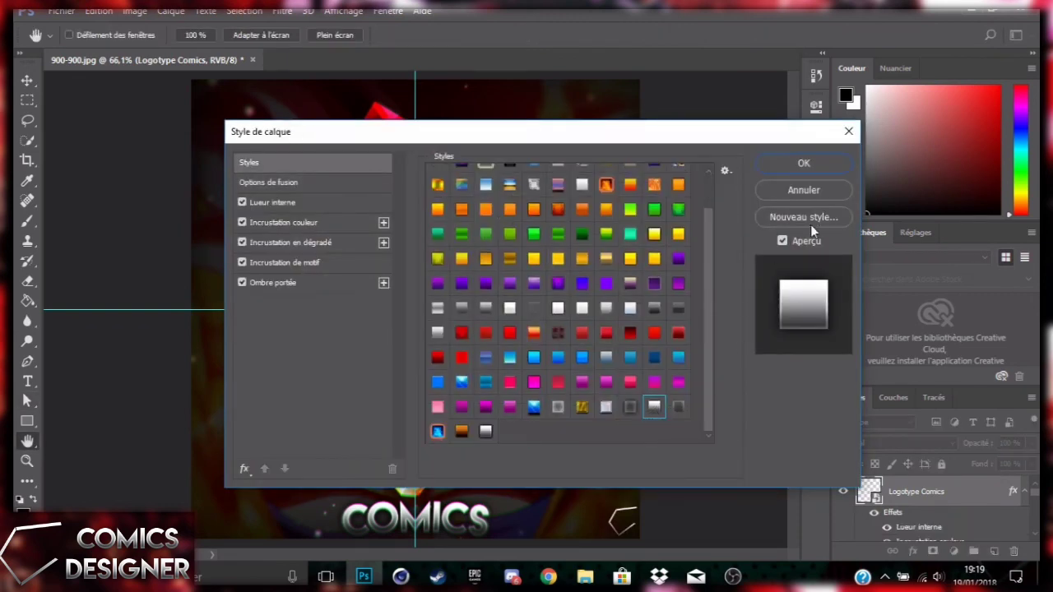
left_click(802, 165)
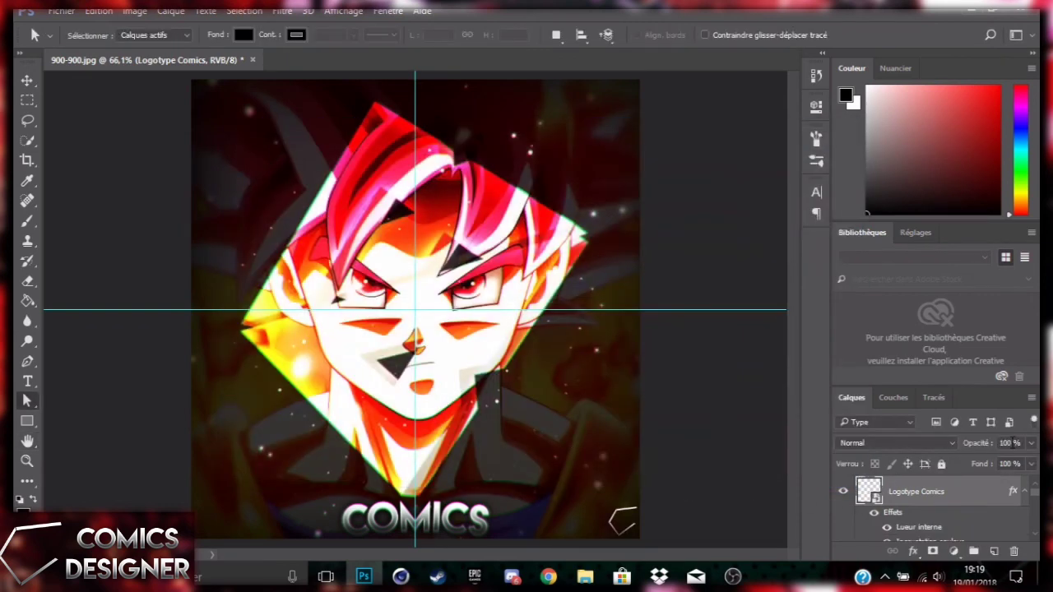
type("45")
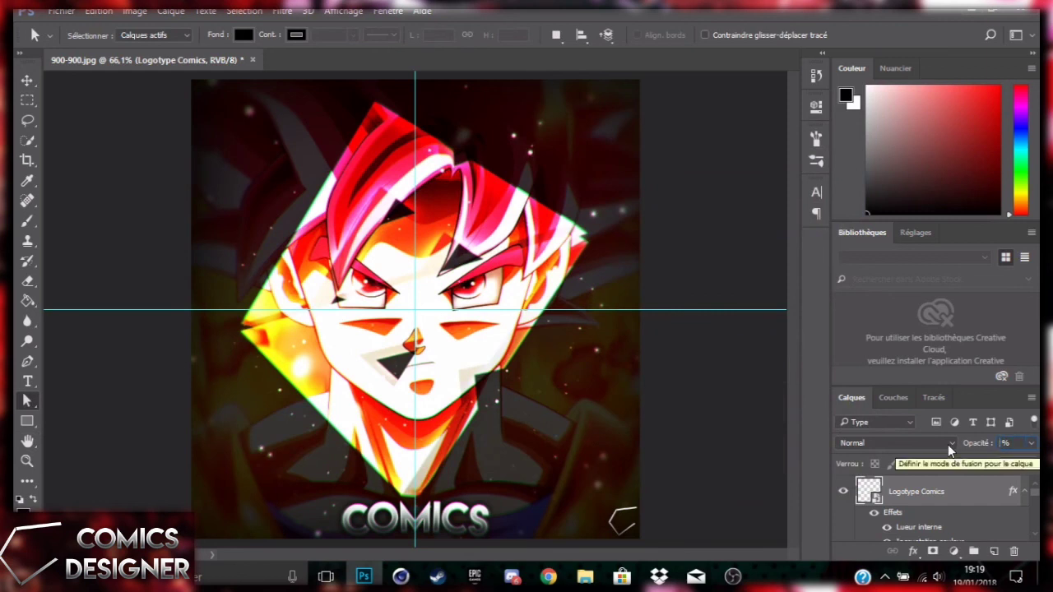
type("25")
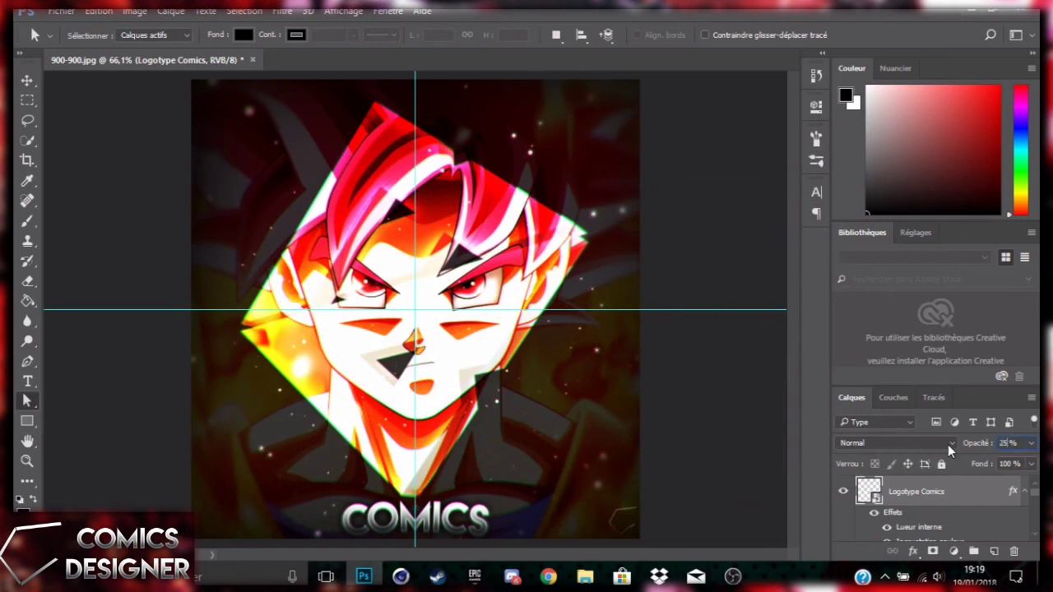